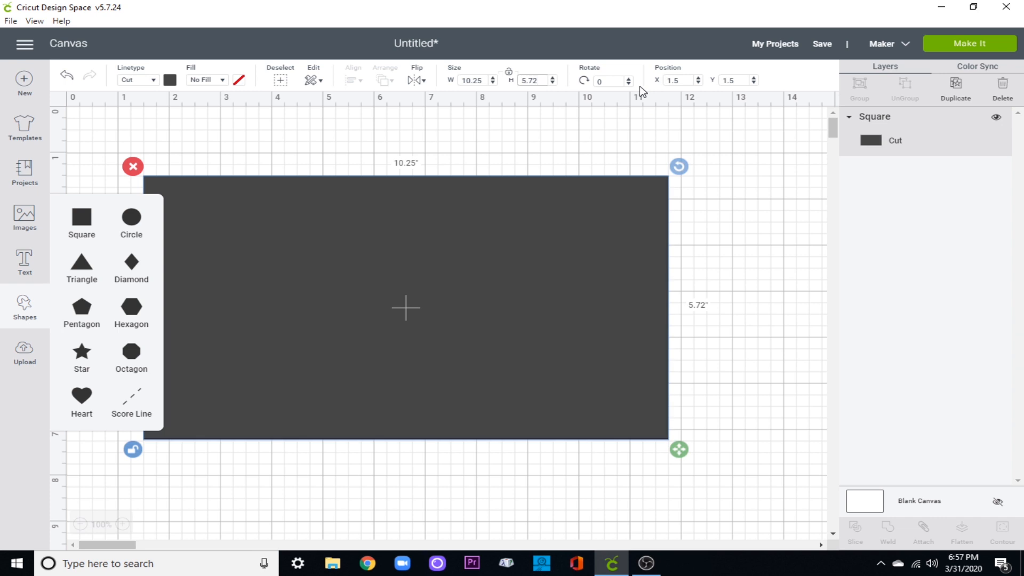
Set the large rectangle's height to 5.75 inches and its position to X 0, Y 0.
key(Return)
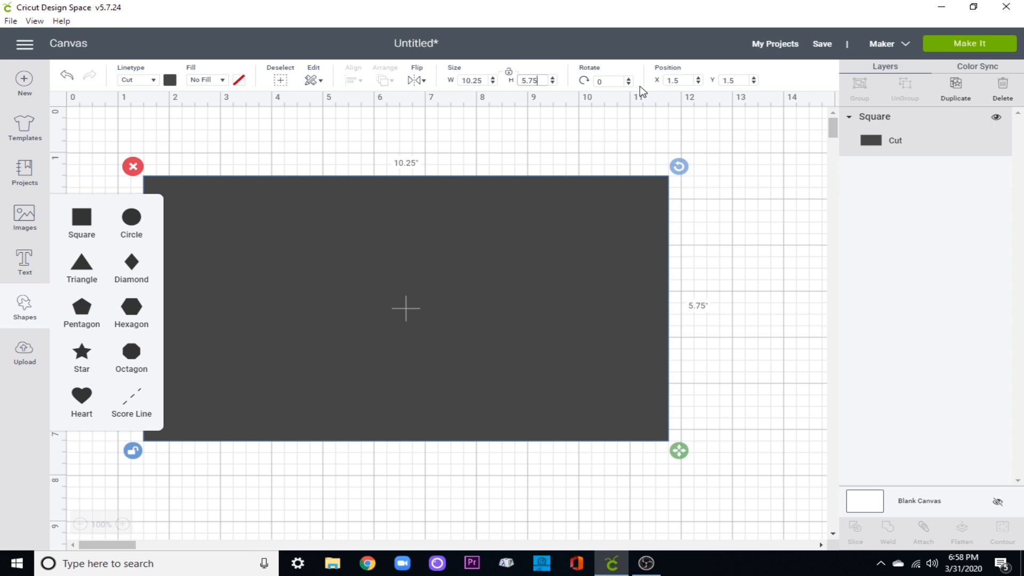
click(375, 269)
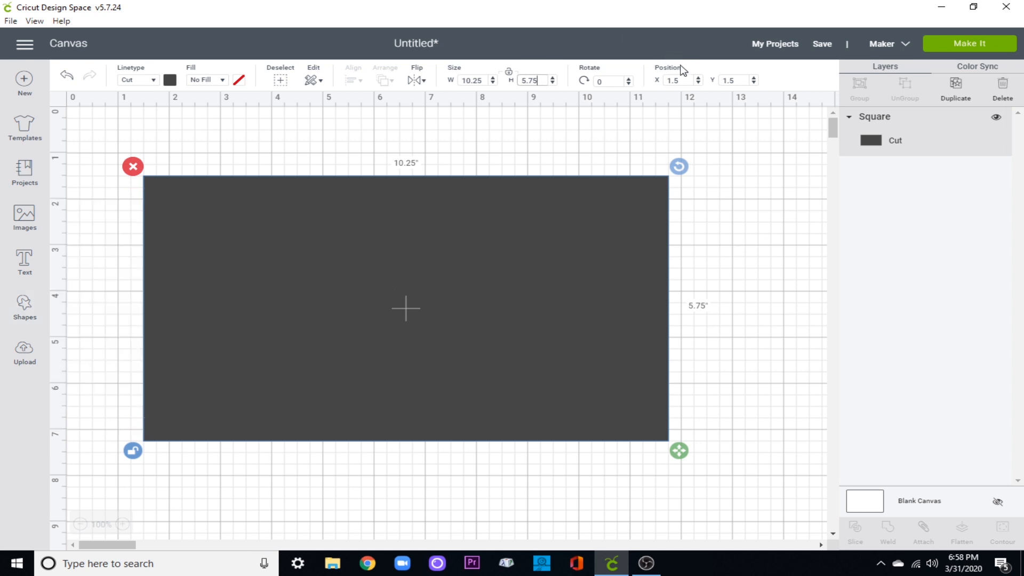
drag(687, 86, 581, 69)
text(0)
key(Tab)
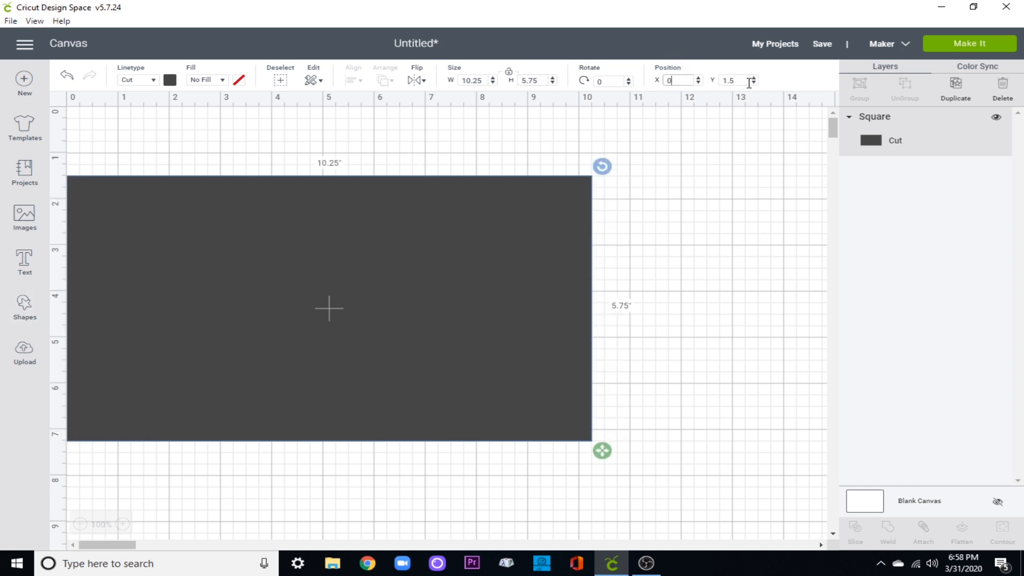
text(0)
key(Return)
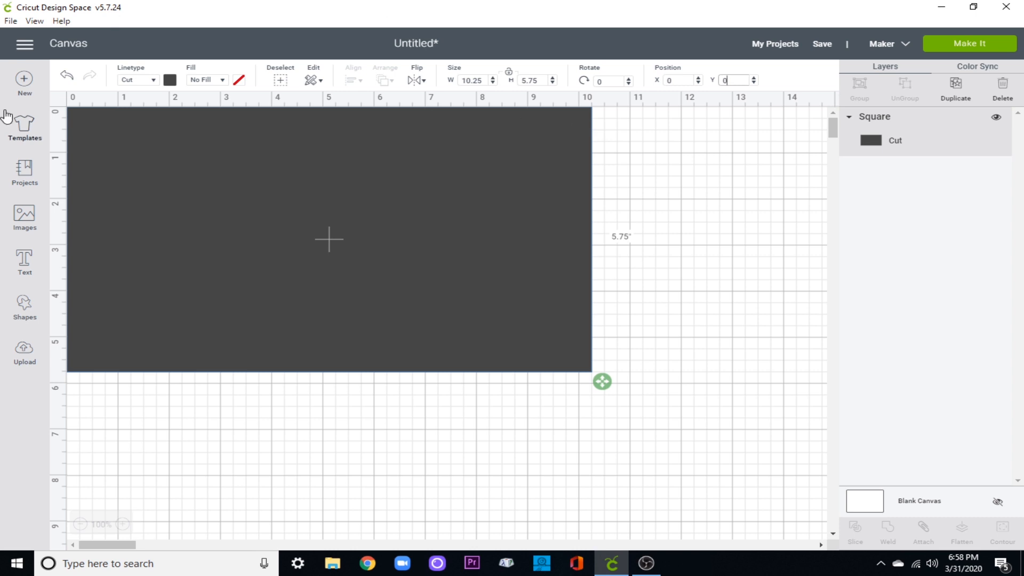
Recolour the large rectangle light salmon pink from the material colours and deselect it.
click(169, 80)
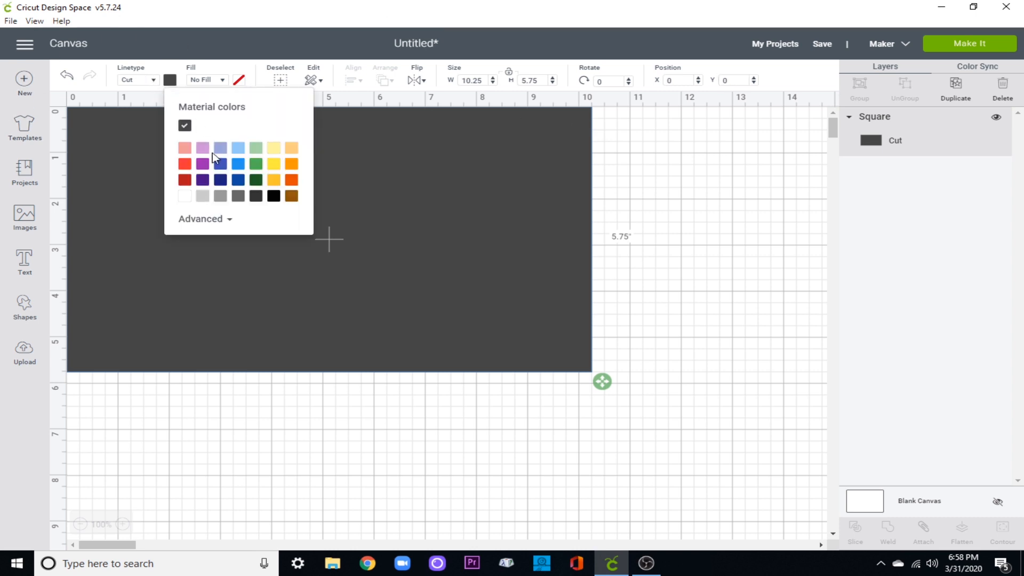
click(184, 148)
click(708, 276)
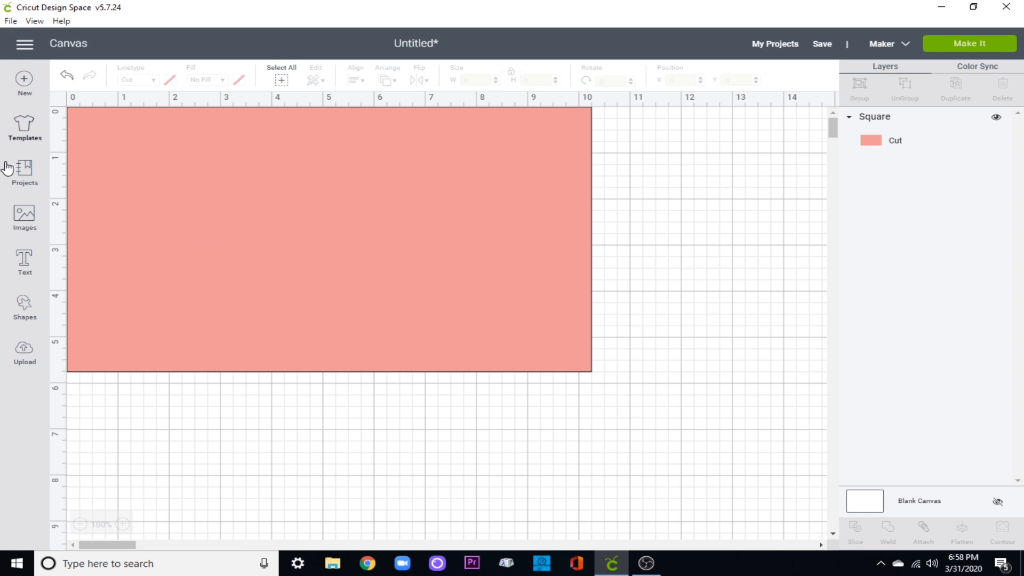
Add a square resized to 2.875 by 5.625 inches with unlocked proportions, placed at the upper-left corner of the pink rectangle.
click(29, 304)
click(82, 217)
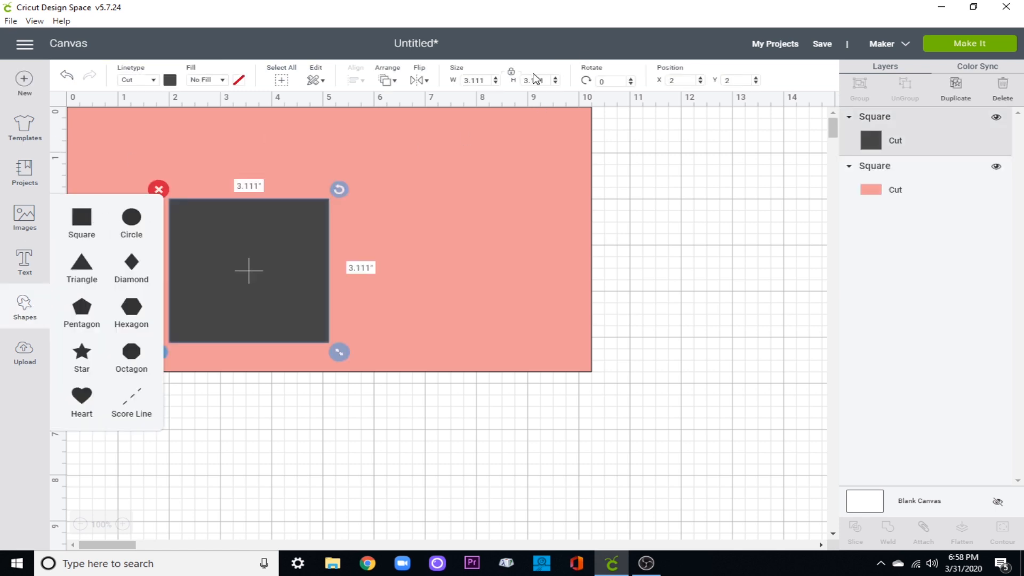
click(474, 80)
text(2)
text(.875)
key(Tab)
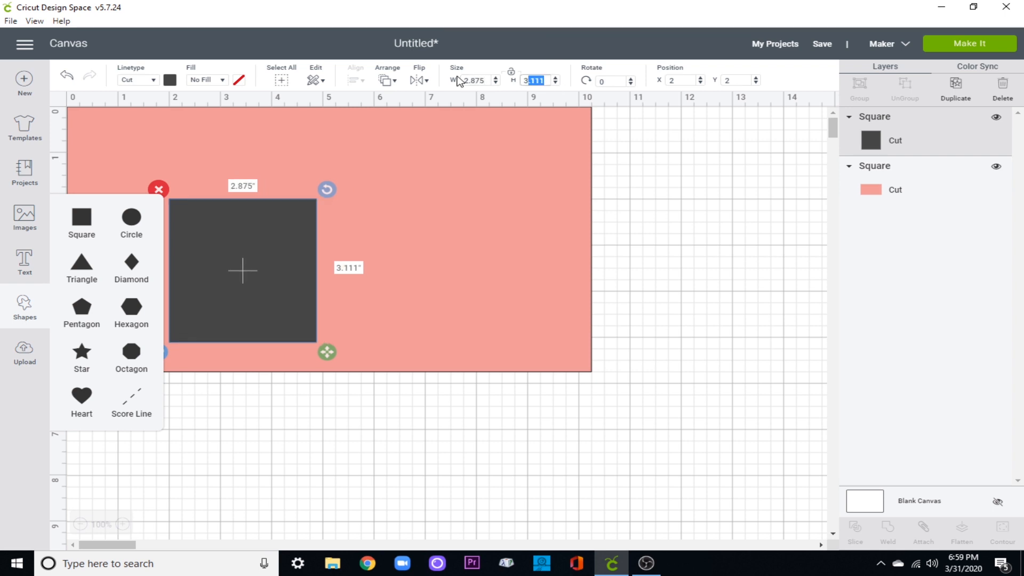
text(5.625)
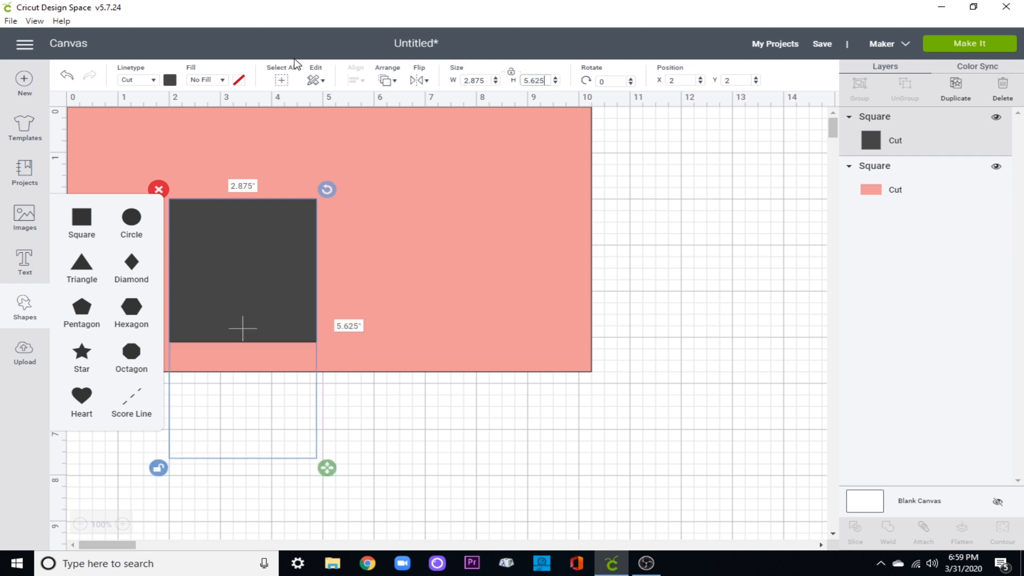
drag(245, 361, 150, 269)
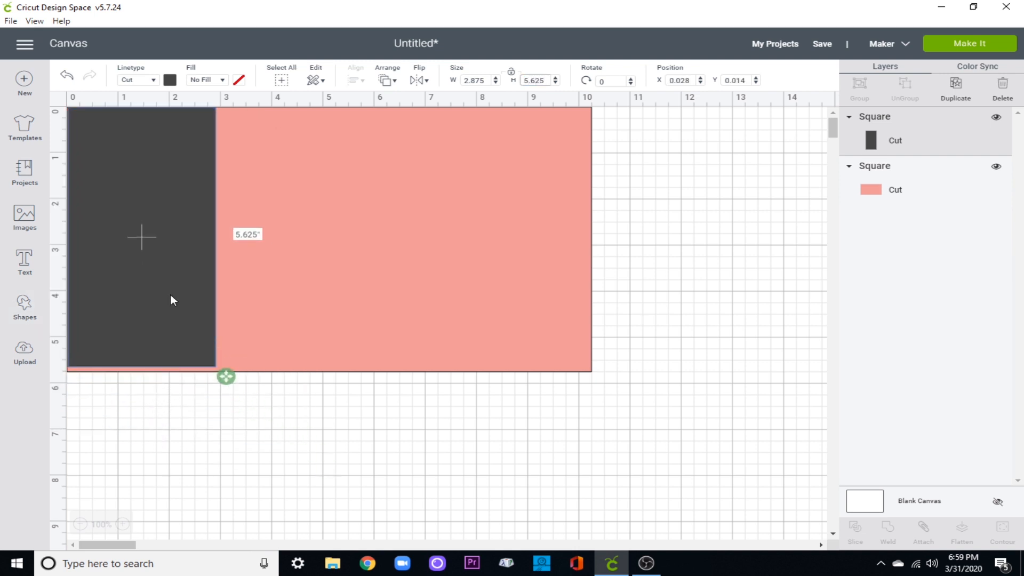
Recolour the 2.875 by 5.625 inch panel medium blue.
click(171, 80)
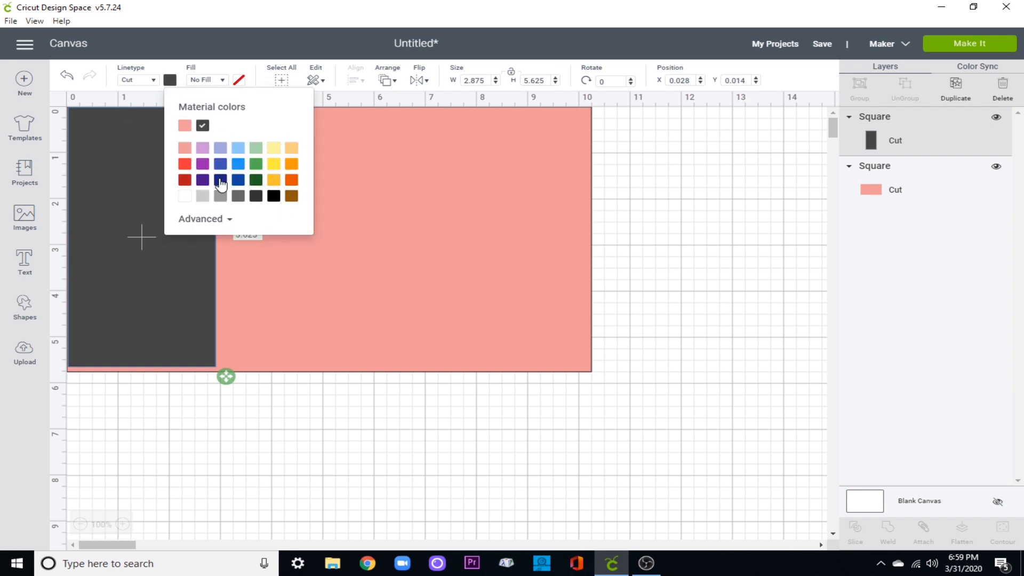
click(218, 181)
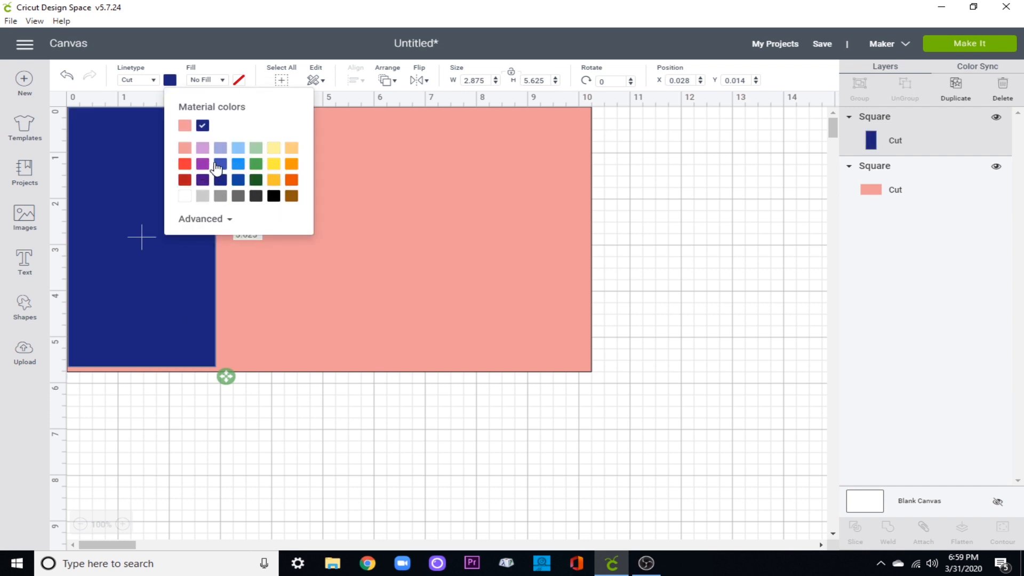
click(218, 164)
click(151, 275)
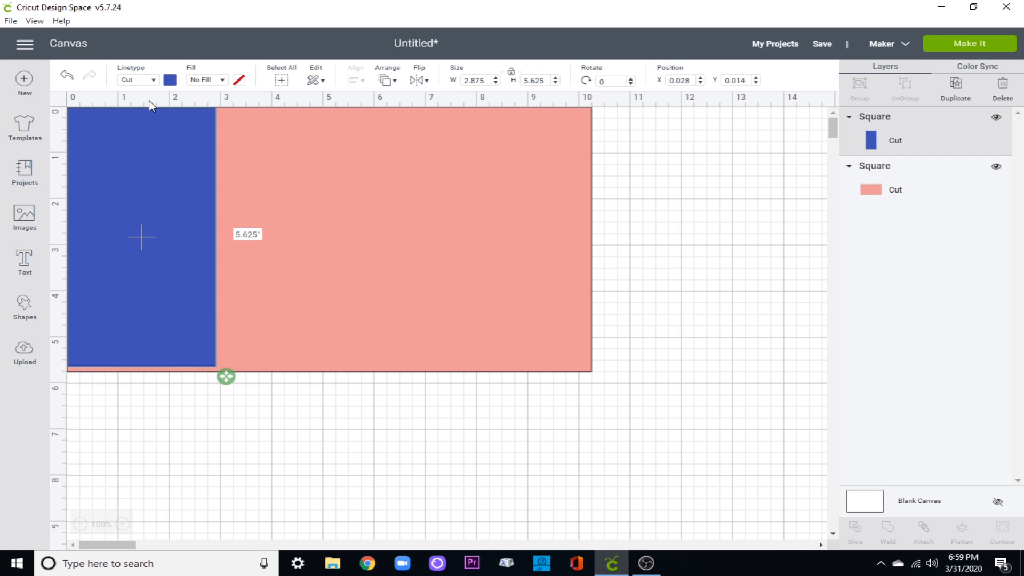
Duplicate the blue panel and give the copy the same salmon pink as the large rectangle.
click(956, 85)
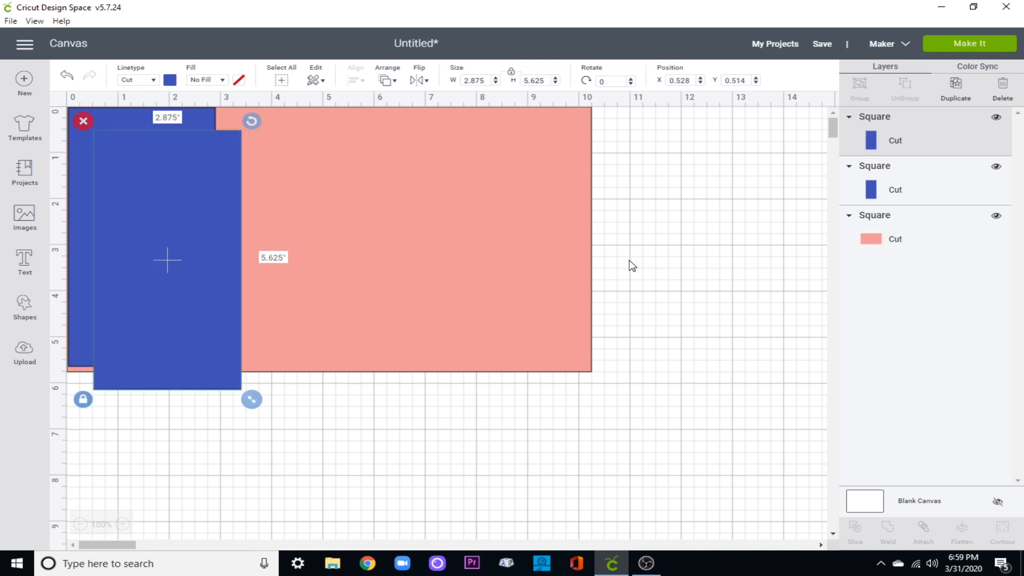
click(170, 81)
click(184, 125)
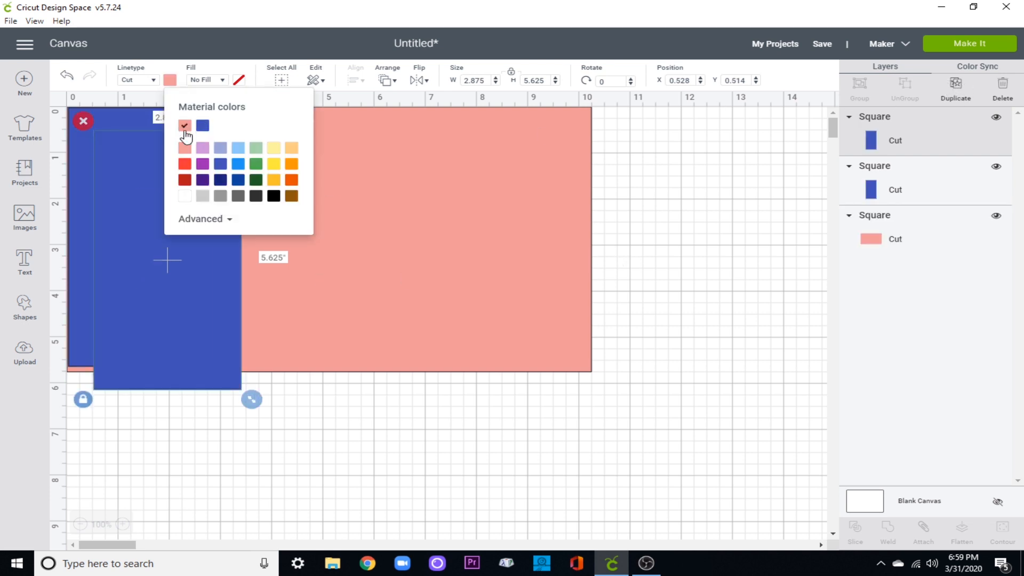
Set the pink copy's width to 2.75 inches and its height to 5.5 inches.
click(475, 80)
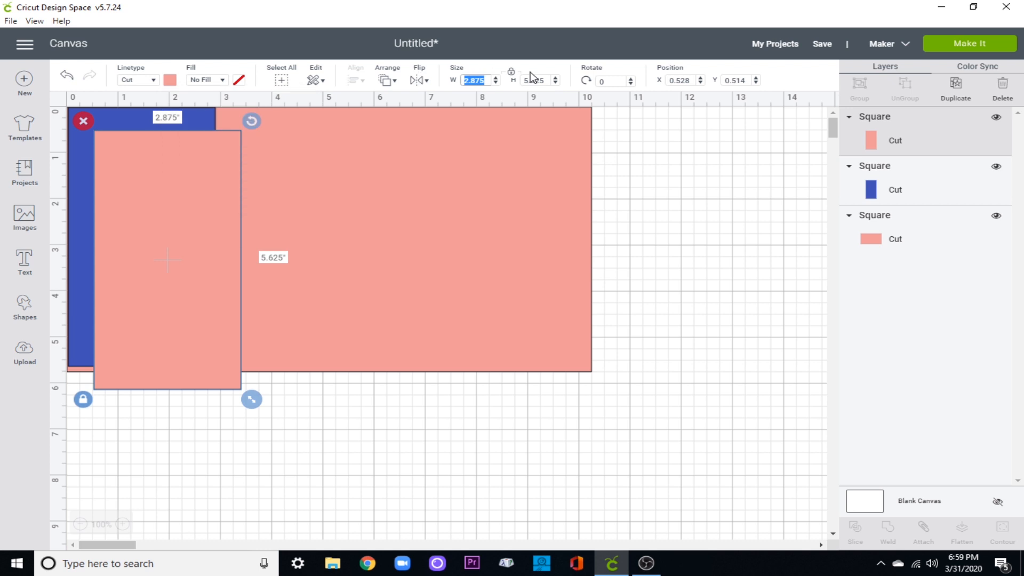
text(2.75)
key(Return)
key(Tab)
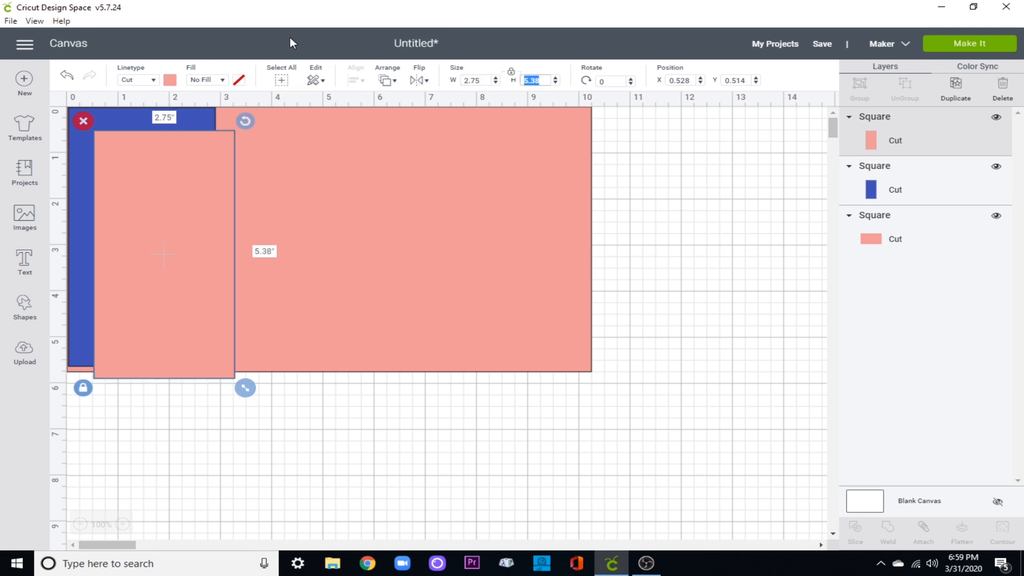
text(5.5)
key(Return)
Move the pink panel onto the blue one, align their centers, and shift both slightly away from the canvas corner.
drag(196, 153, 224, 231)
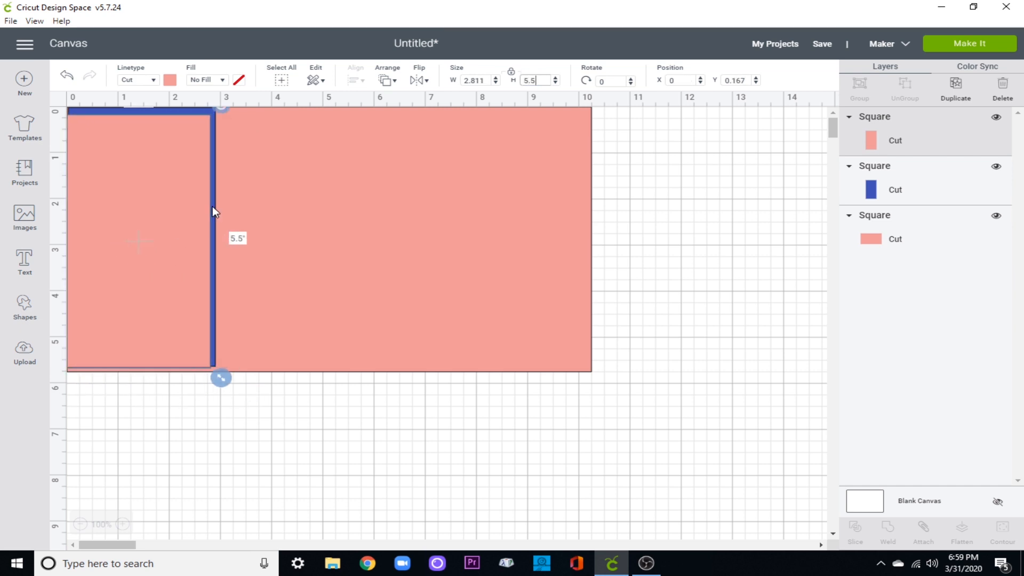
shift+click(212, 208)
click(355, 80)
click(389, 225)
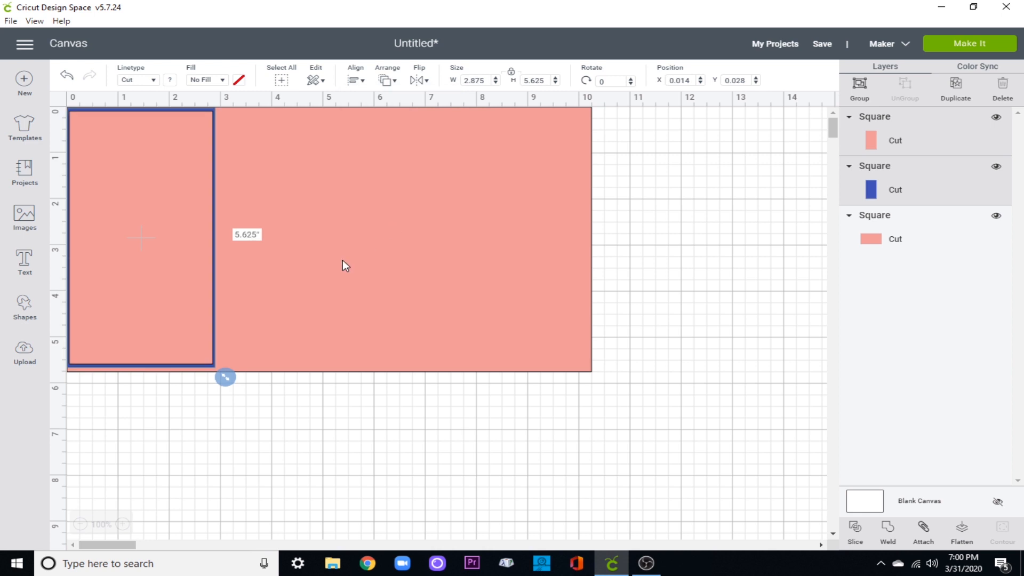
drag(187, 286, 203, 291)
Group the blue and pink panels, shift the group to the canvas edge, and place a duplicate of its pink panel beside it.
click(860, 88)
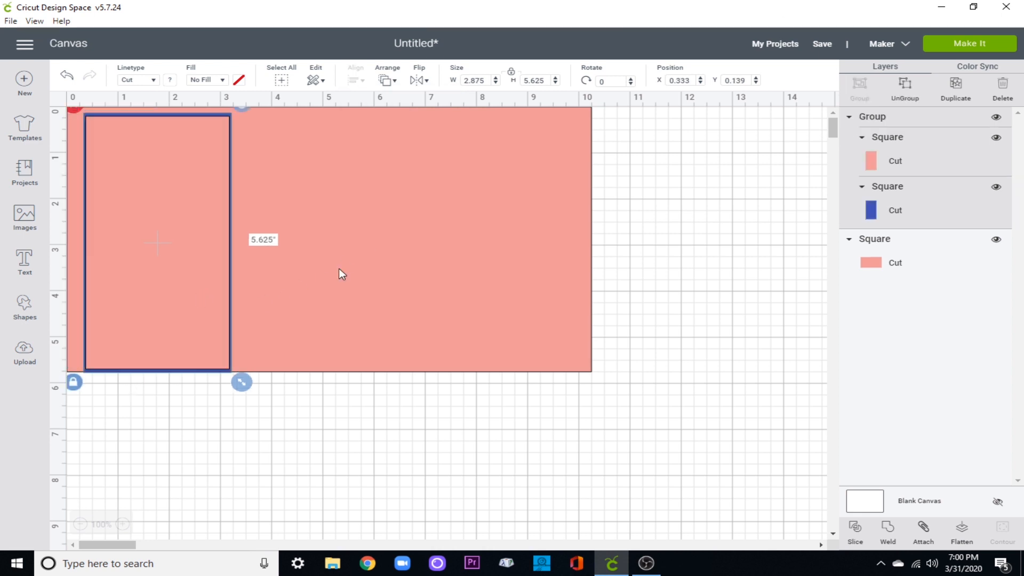
drag(185, 247, 167, 244)
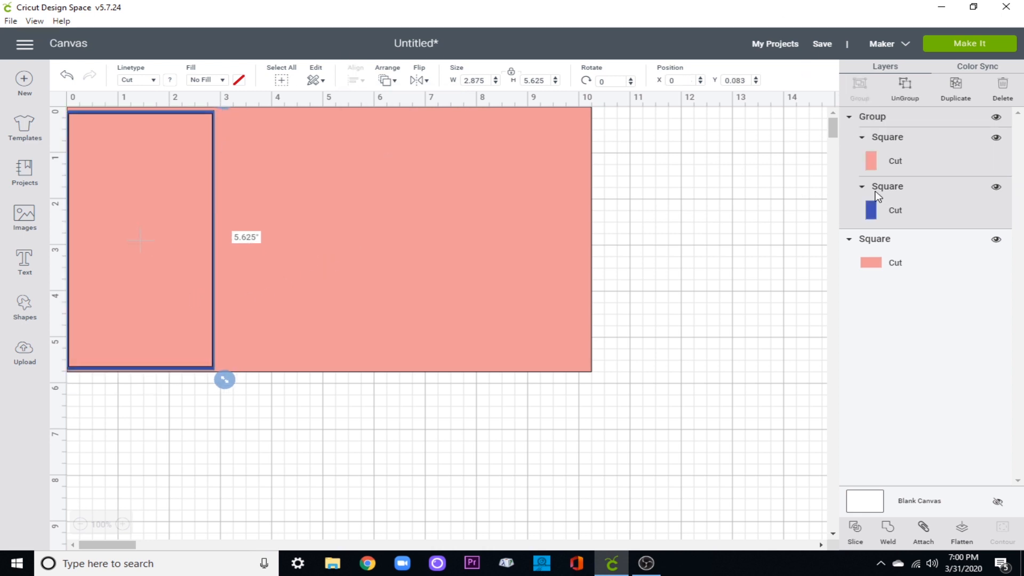
click(886, 162)
click(956, 87)
drag(171, 272, 300, 273)
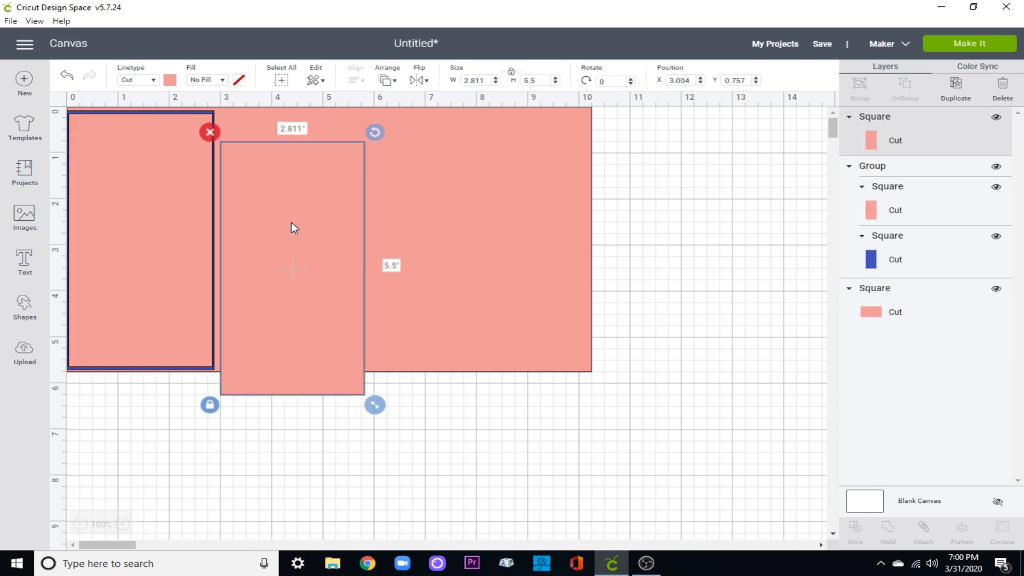
Undo the duplicate's placement, the duplication, the group's move and the grouping of the two panels.
click(66, 76)
click(67, 76)
click(66, 77)
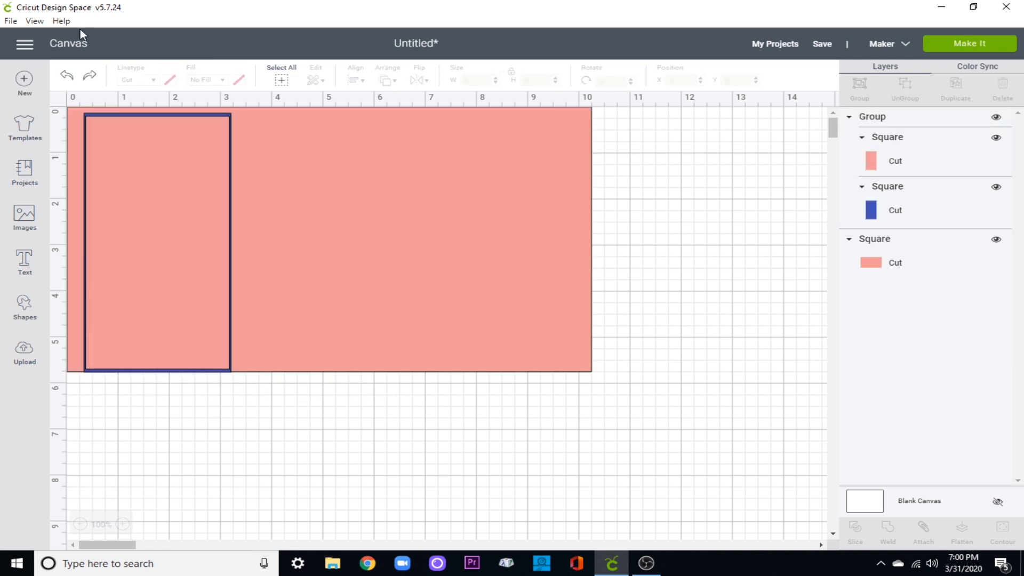
click(67, 78)
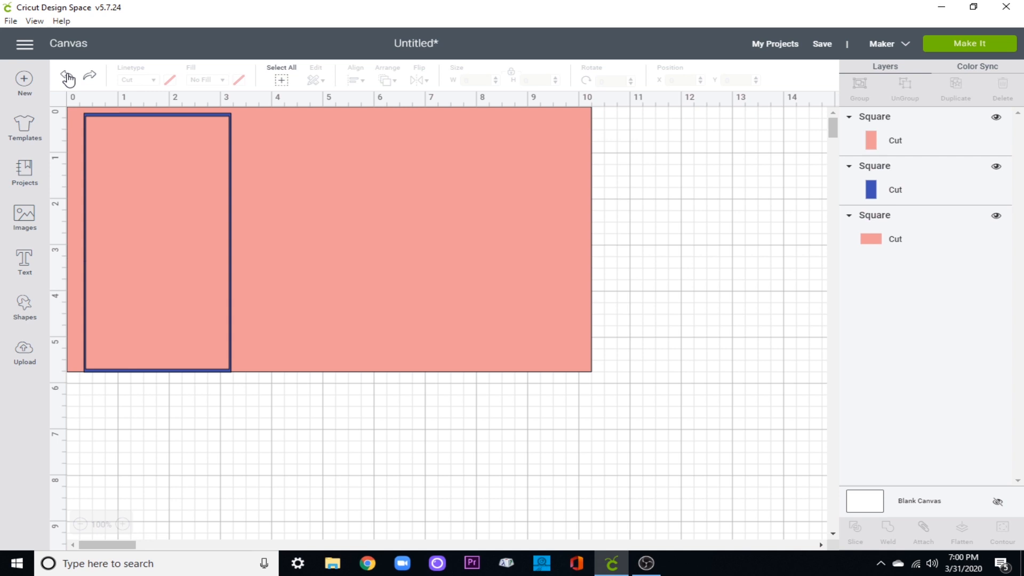
Set the inner pink panel's width to 2.75 inches with its proportions unlocked.
click(196, 213)
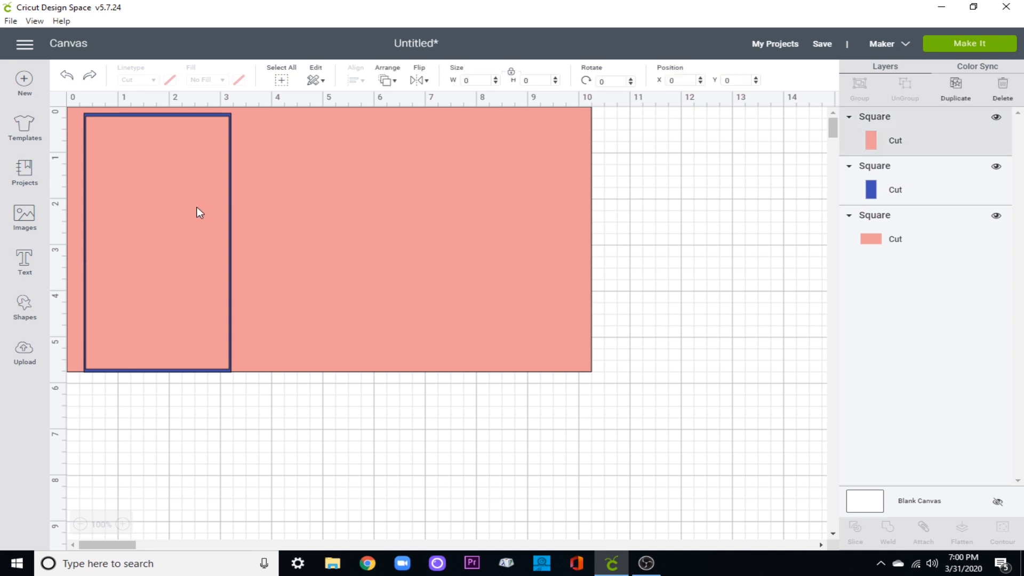
click(491, 79)
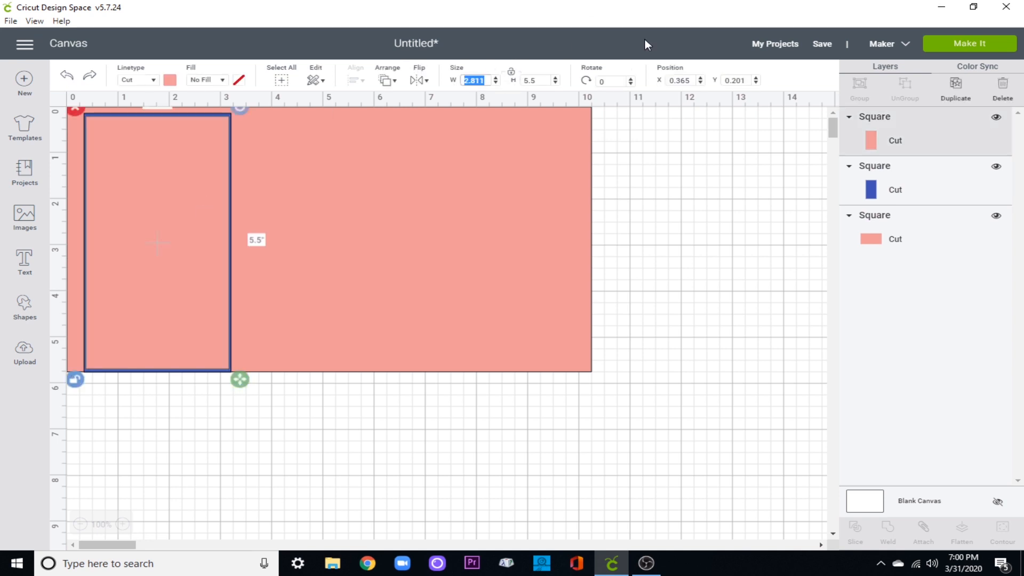
text(2.75)
key(Return)
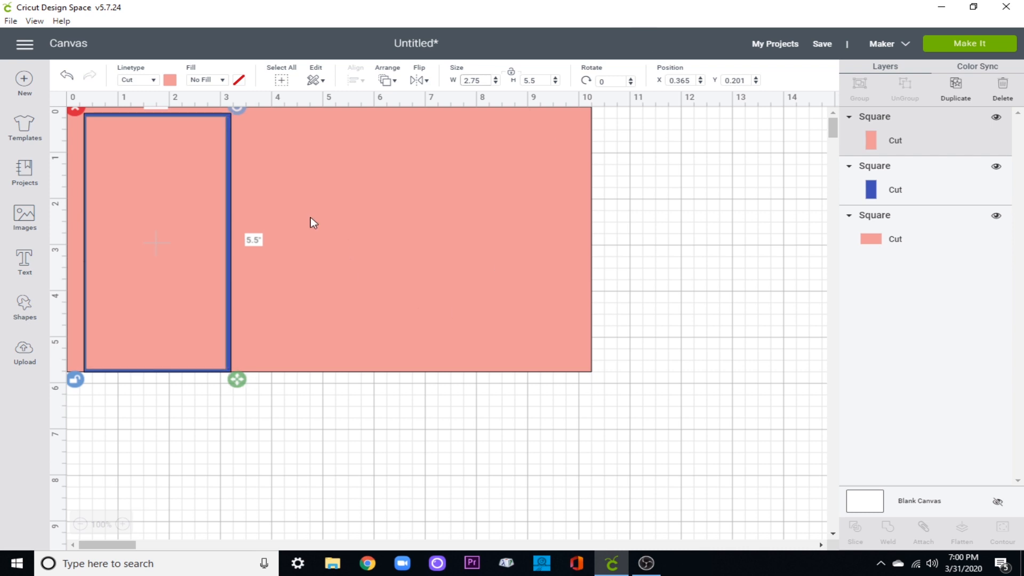
Duplicate the inner pink panel and place the copy over the middle of the large rectangle.
click(956, 84)
drag(206, 244, 375, 264)
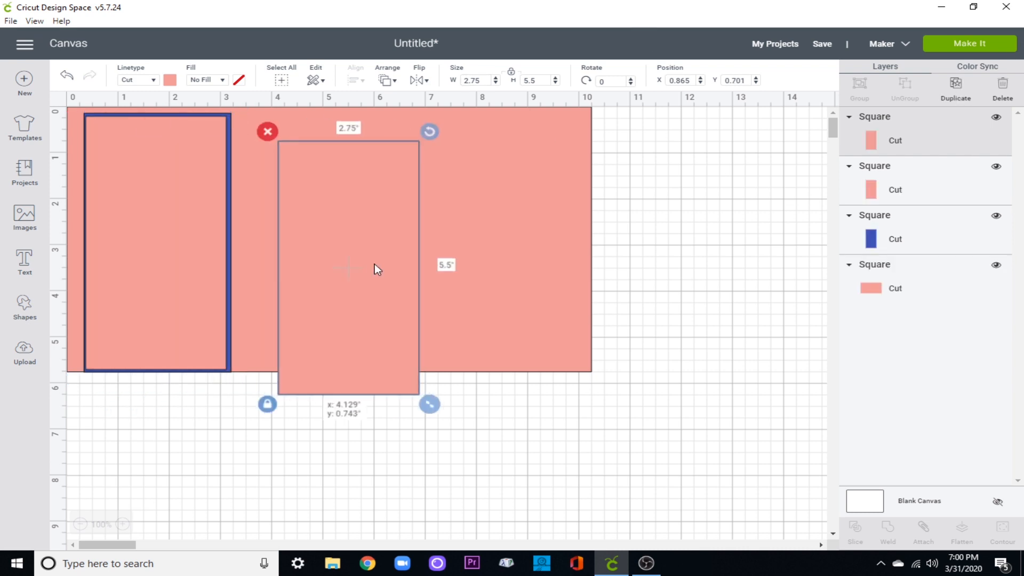
drag(246, 229, 255, 232)
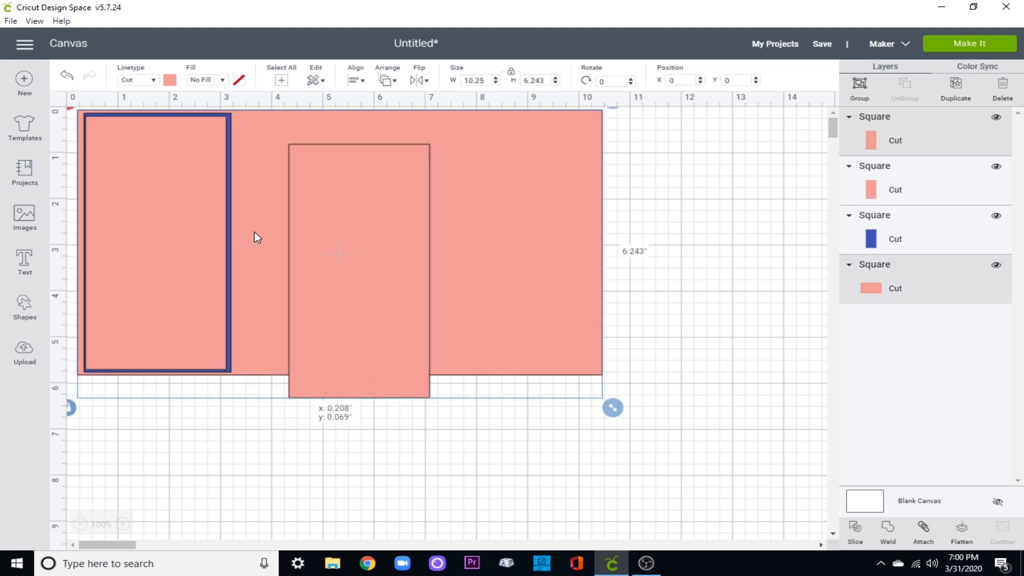
Center the original inner pink panel on the blue panel behind it.
click(932, 186)
shift+click(926, 219)
click(356, 81)
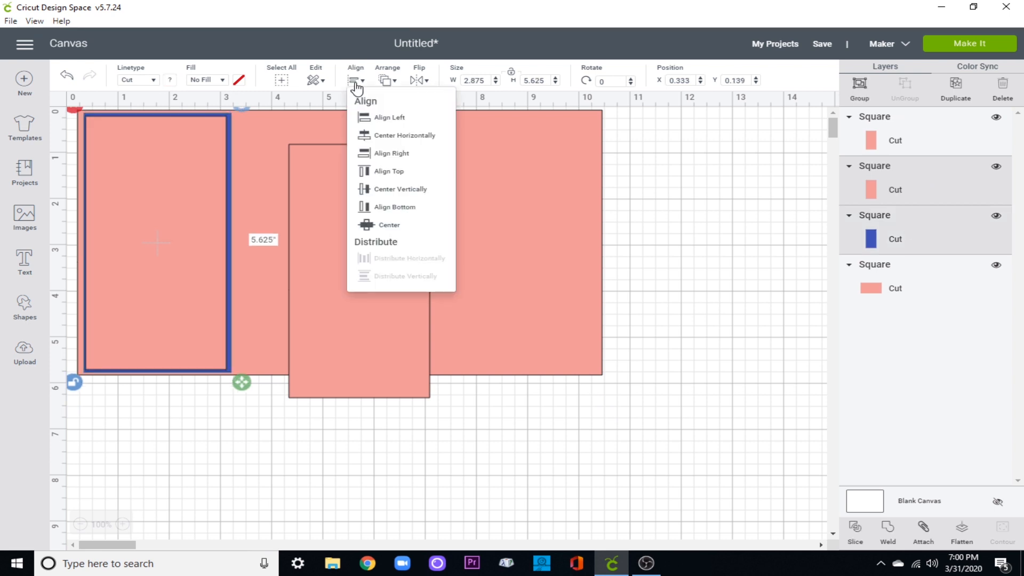
click(373, 224)
Recolour the duplicated pink panel in the middle with the blue already used in the project.
click(392, 313)
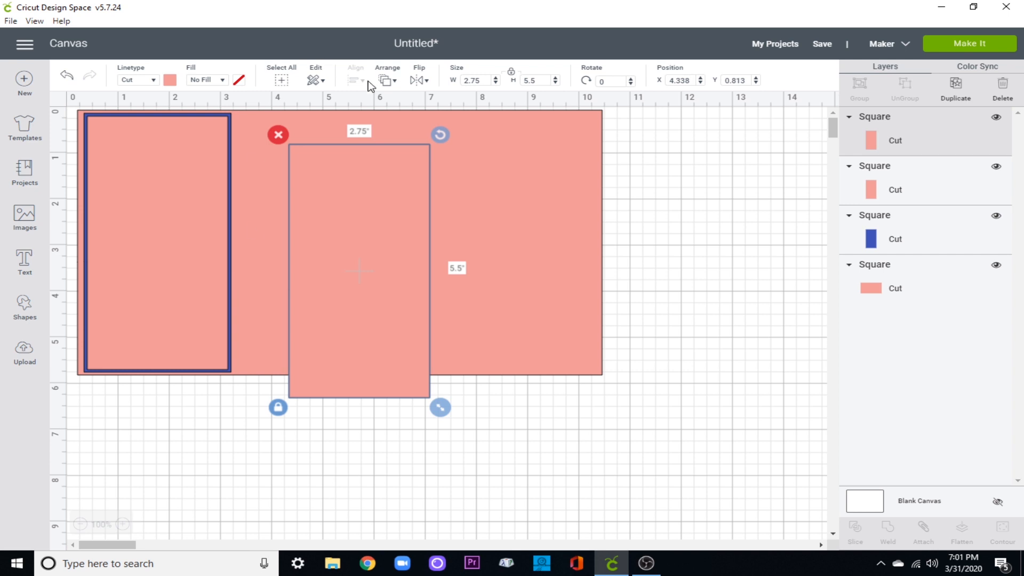
click(174, 83)
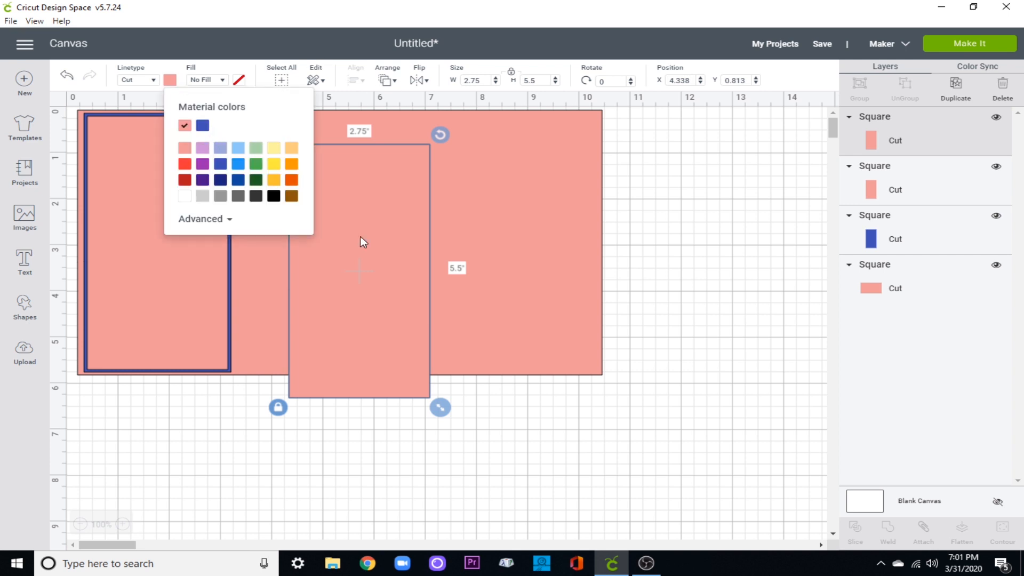
click(202, 127)
Unlock the middle blue panel's proportions and set its size to 2.625 inches wide by 5.625 inches high.
click(512, 72)
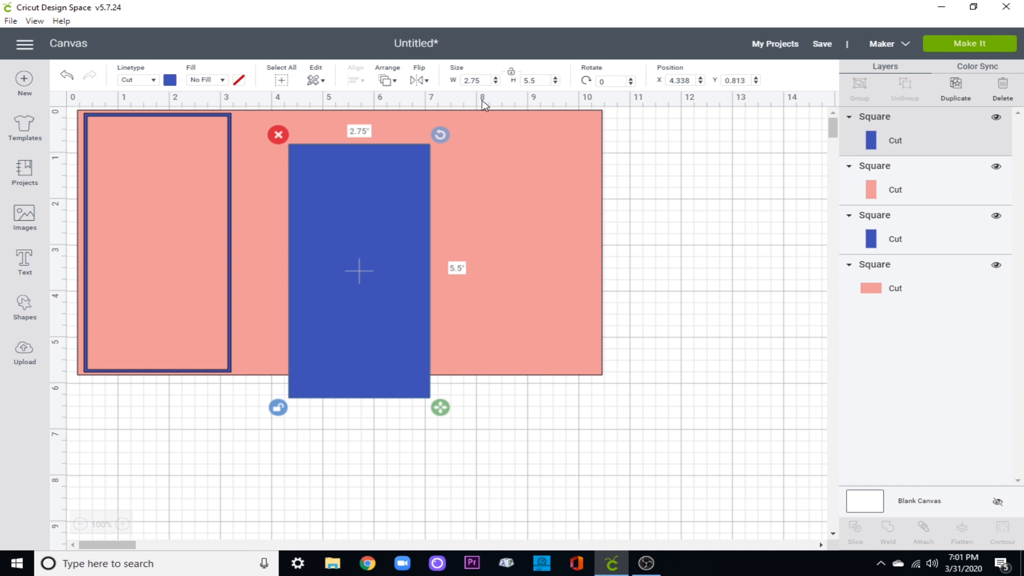
click(475, 80)
text(2.625)
key(Return)
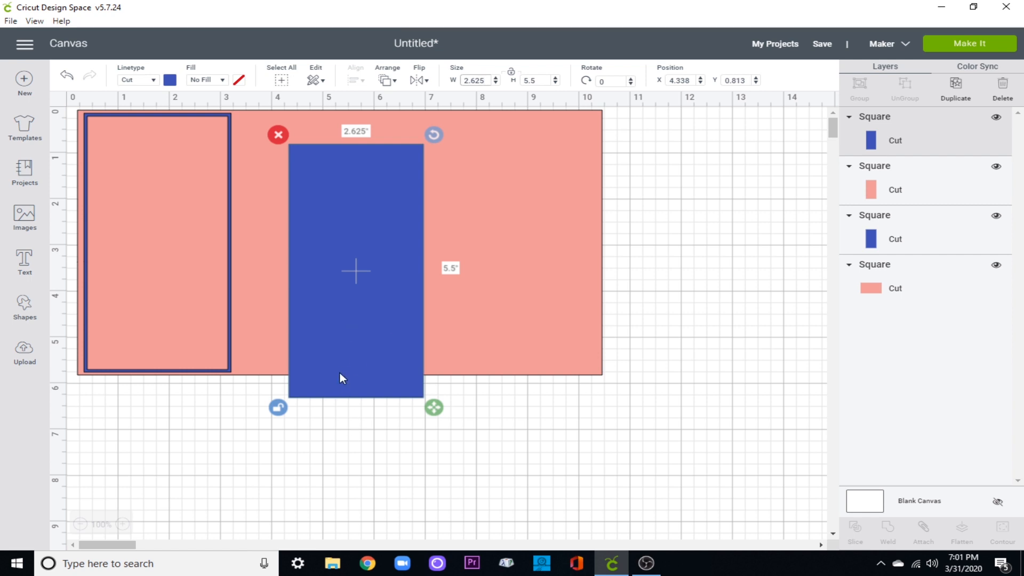
click(539, 81)
double_click(539, 81)
text(5.625)
key(Return)
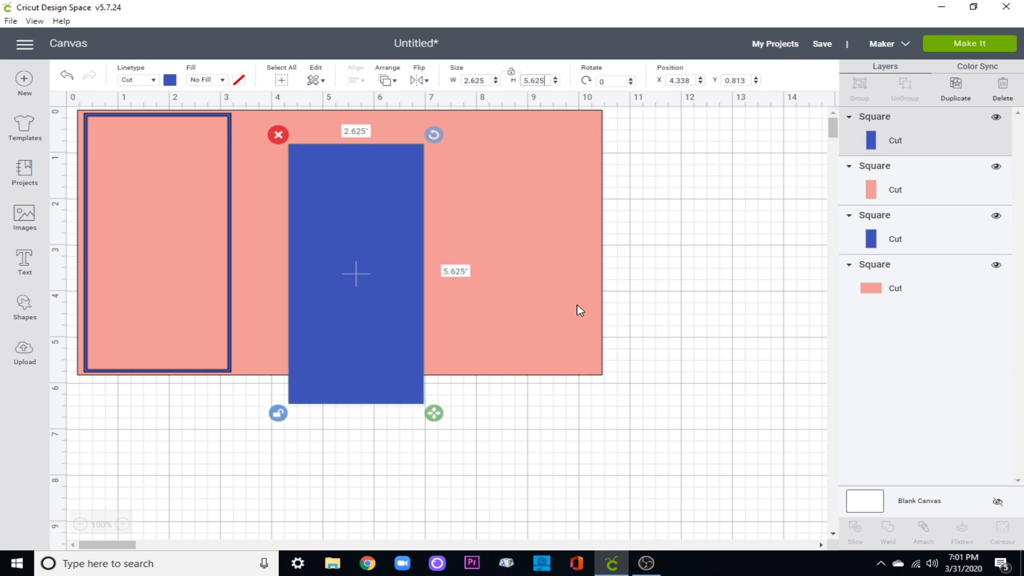
Duplicate the middle blue panel and recolour the copy with the pink already used in the project.
click(956, 86)
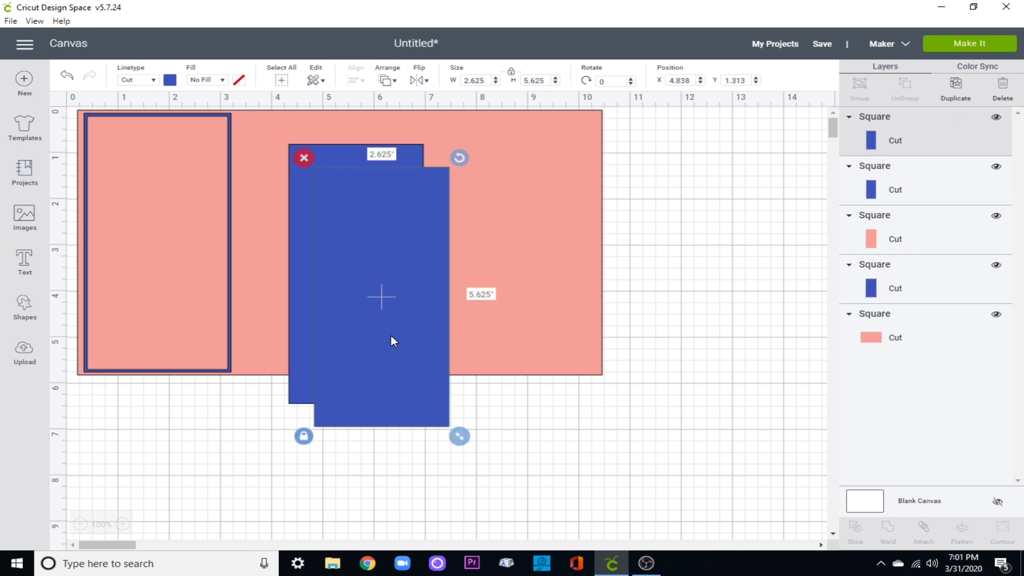
click(169, 80)
click(184, 125)
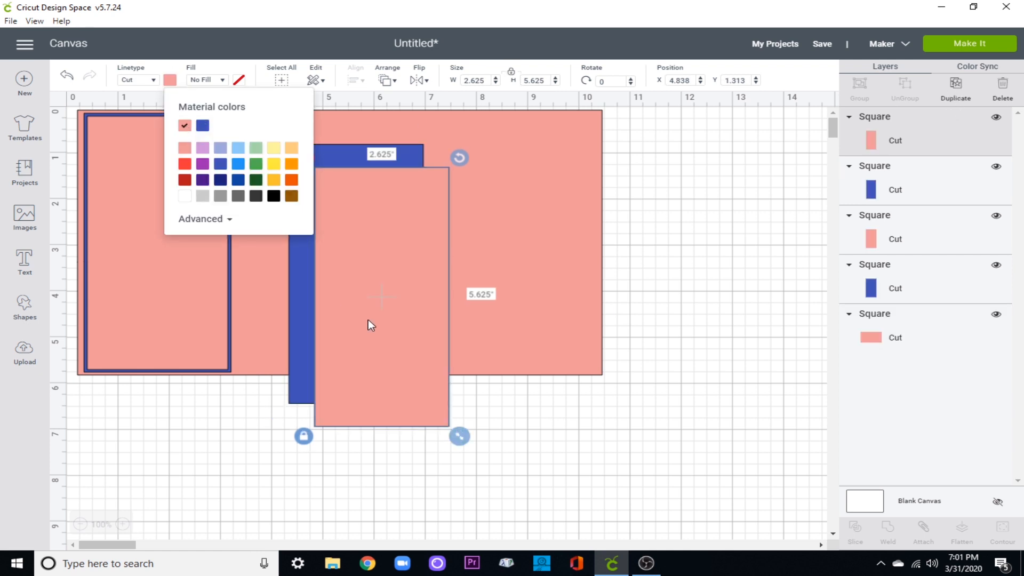
Unlock the new pink panel's proportions and set its size to 2.5 inches wide by 5.5 inches high.
click(511, 72)
double_click(474, 80)
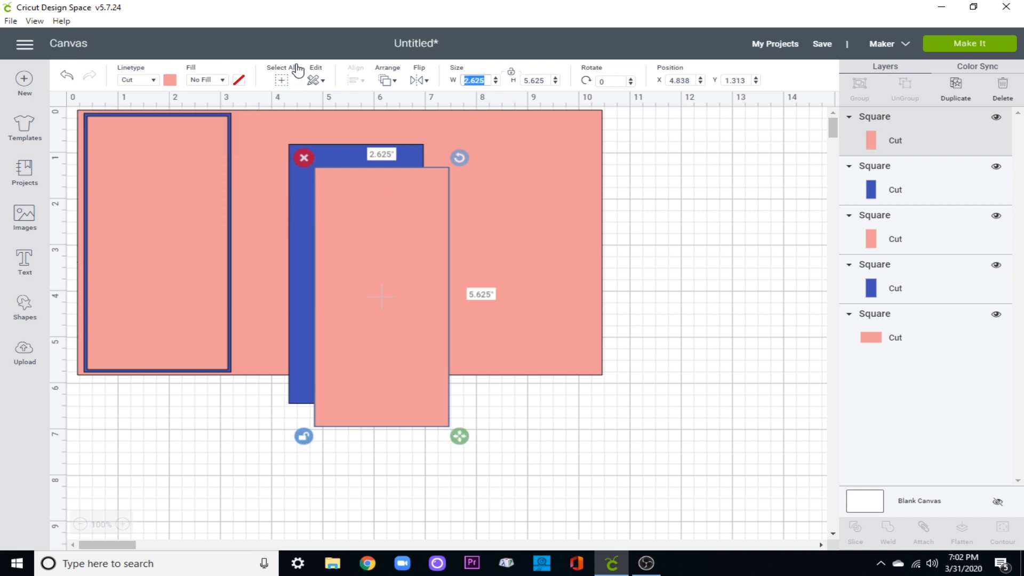
text(2.5)
key(Return)
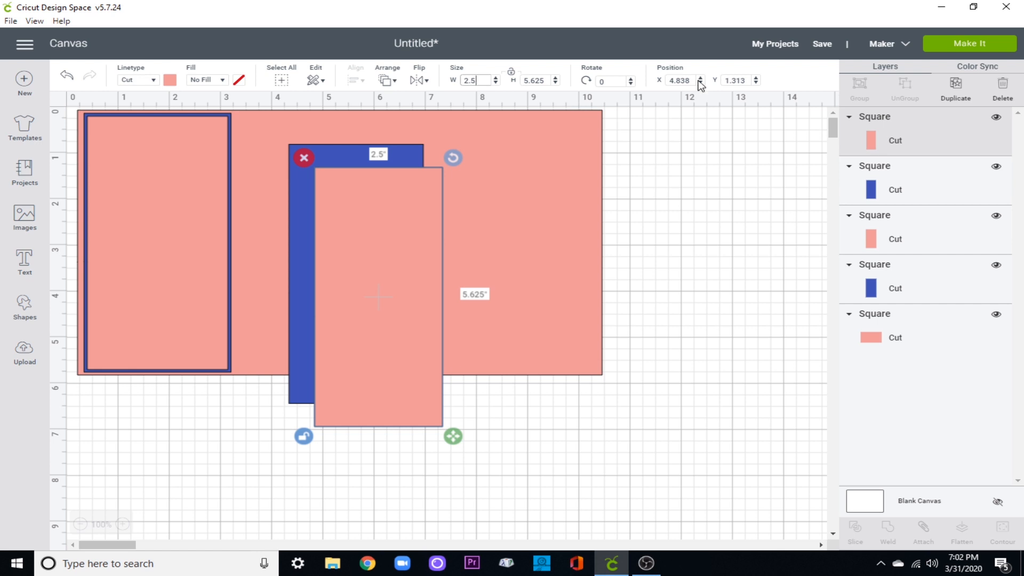
key(Tab)
text(5.5)
key(Return)
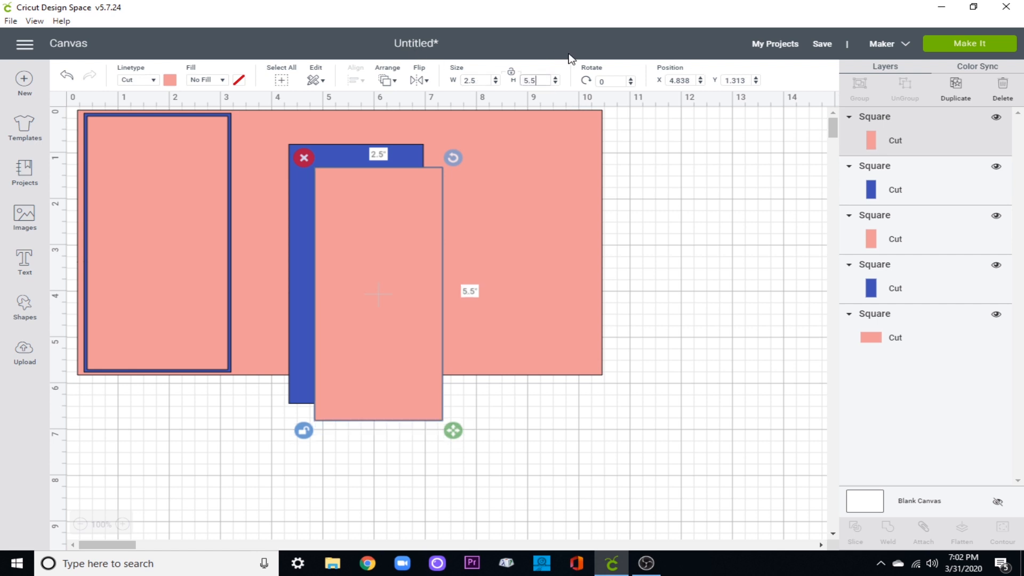
Center the new pink panel on the blue panel behind it and move the pair to the right end of the base rectangle.
drag(256, 436, 336, 390)
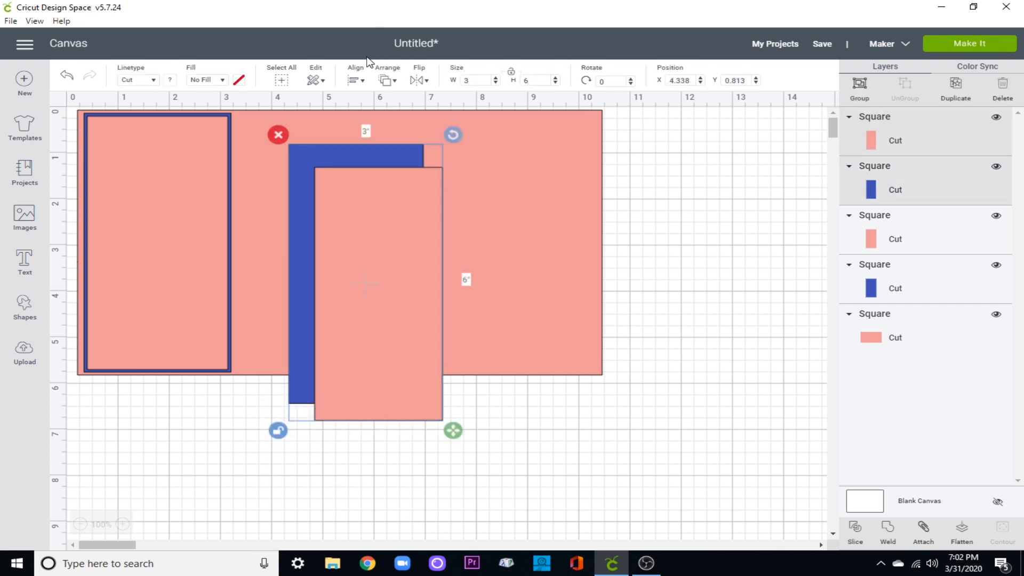
click(355, 80)
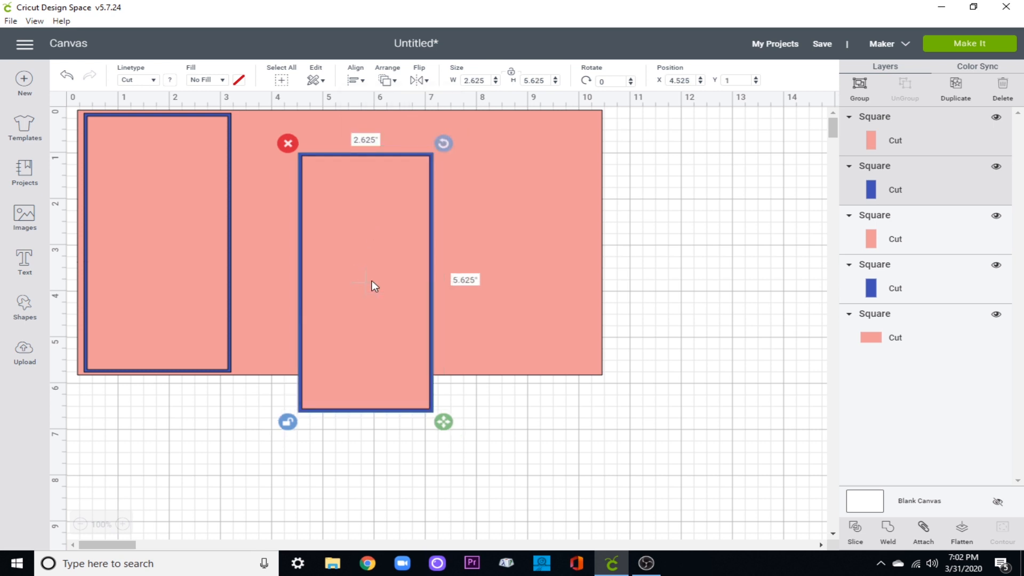
drag(363, 283, 328, 260)
Duplicate the 2.625-inch-wide blue panel, unlock the copy's proportions and set its width to 1.375 inches.
click(963, 106)
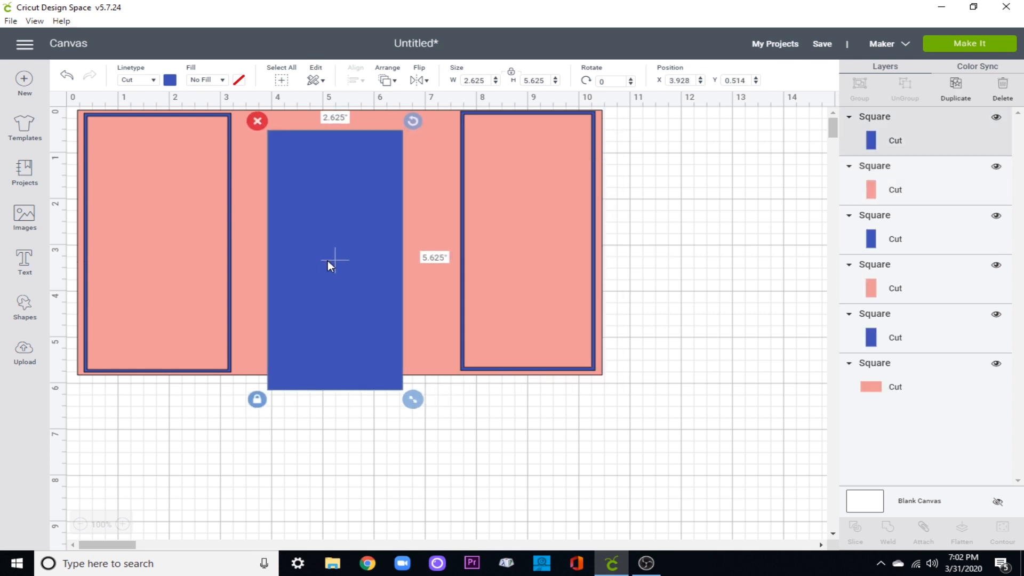
click(511, 72)
drag(489, 80, 376, 70)
text(1)
text(.375)
key(Return)
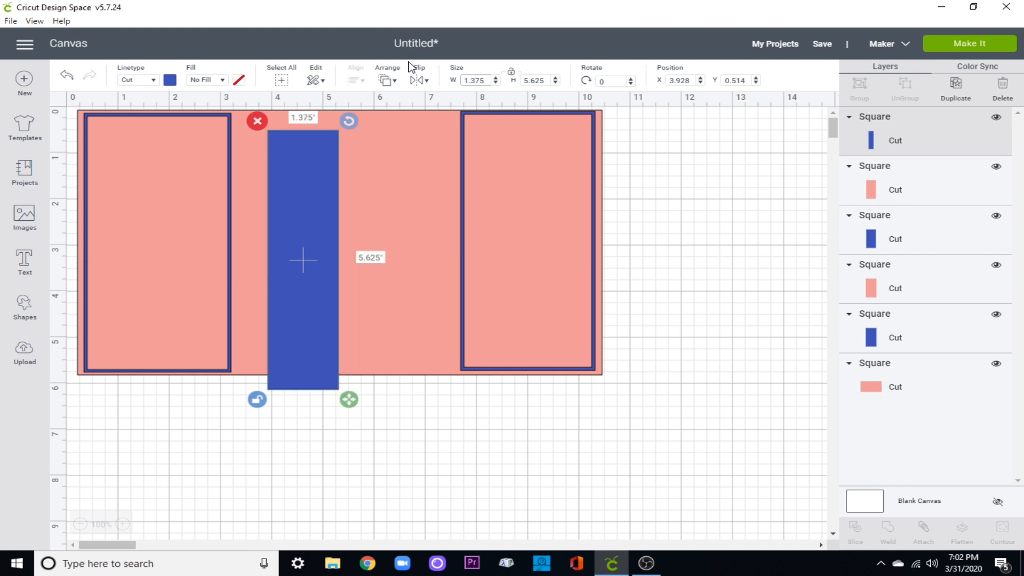
click(547, 80)
Duplicate the narrow blue panel and recolour the copy with the project's pink.
click(955, 97)
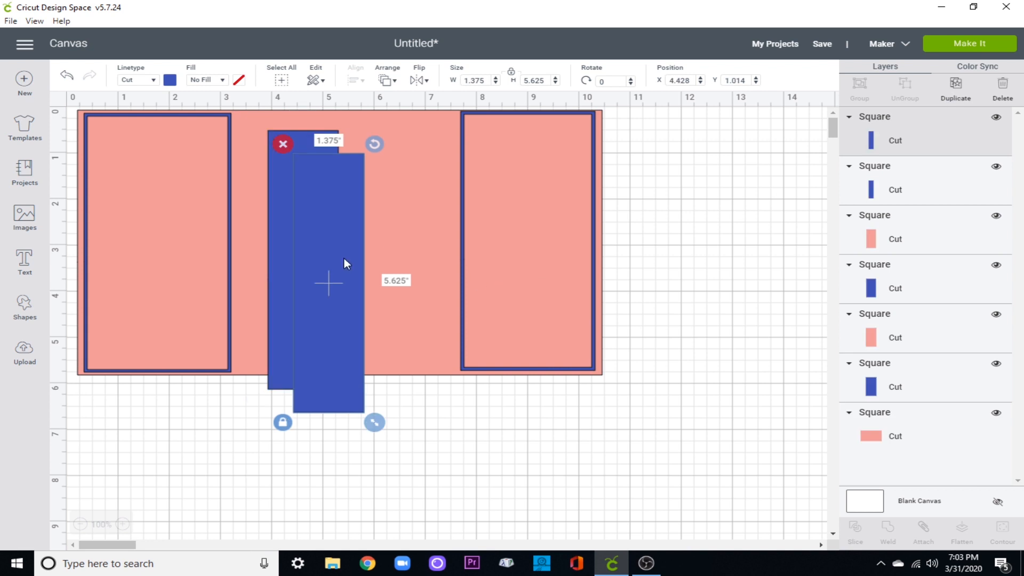
click(169, 80)
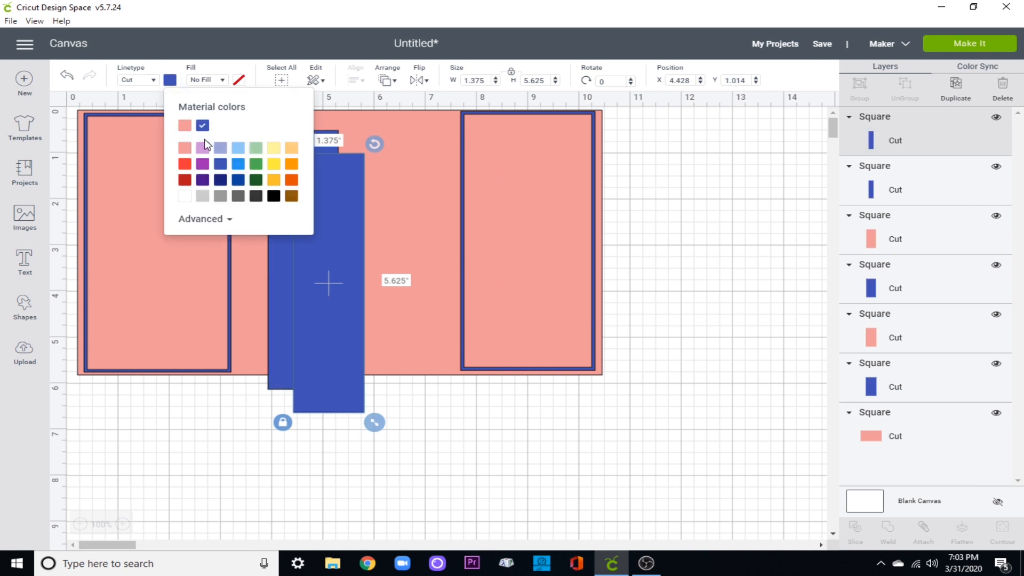
click(182, 123)
click(352, 303)
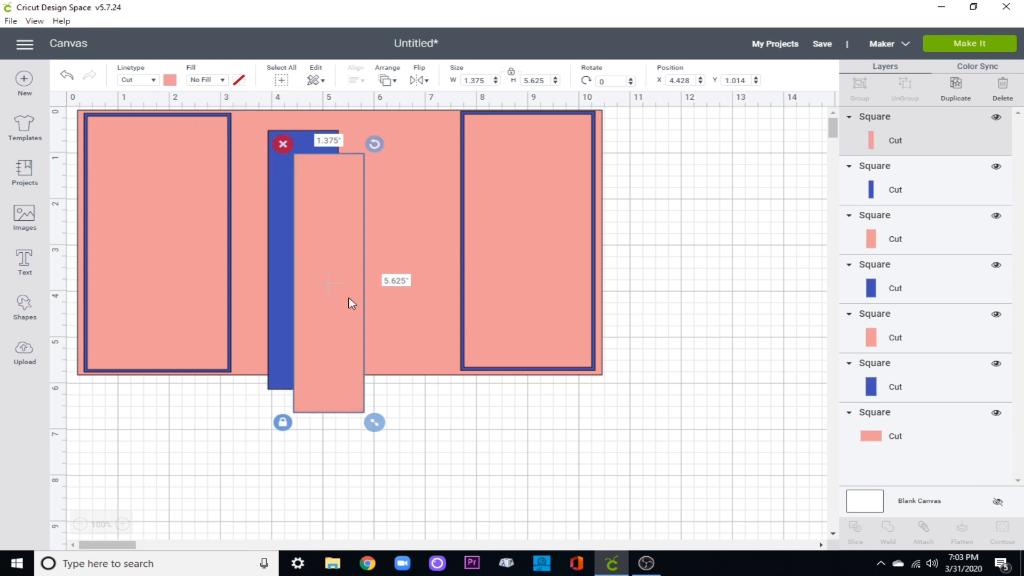
Unlock the narrow pink panel's proportions and set its size to 1.25 inches wide by 5.5 inches high.
click(511, 72)
drag(464, 80, 484, 80)
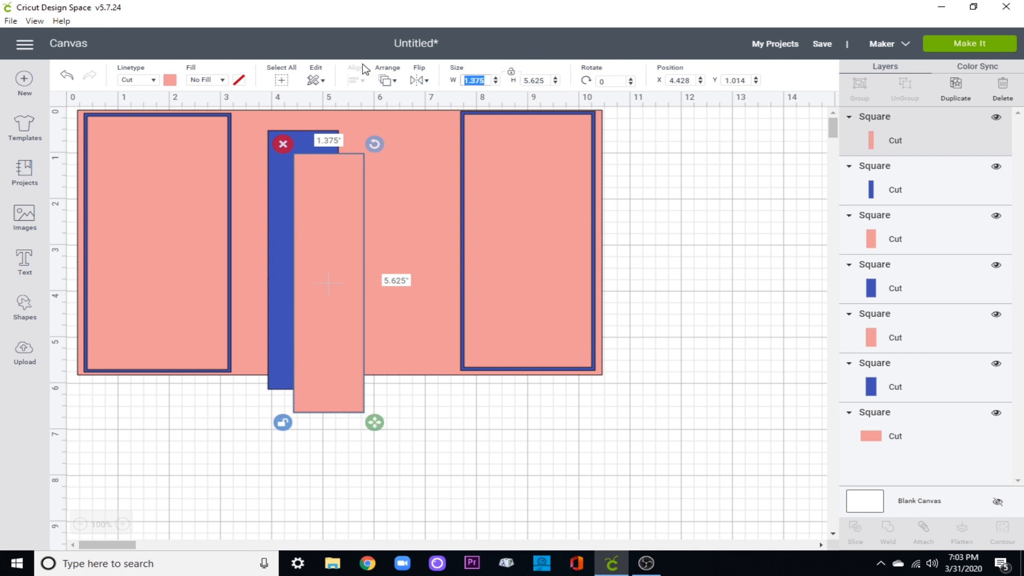
text(1.25)
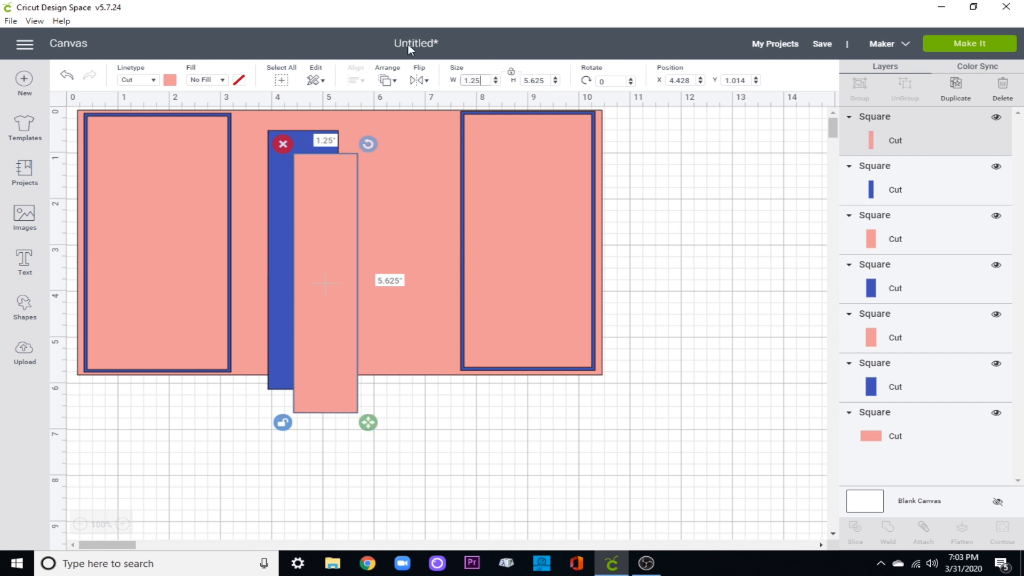
double_click(536, 80)
text(5.5)
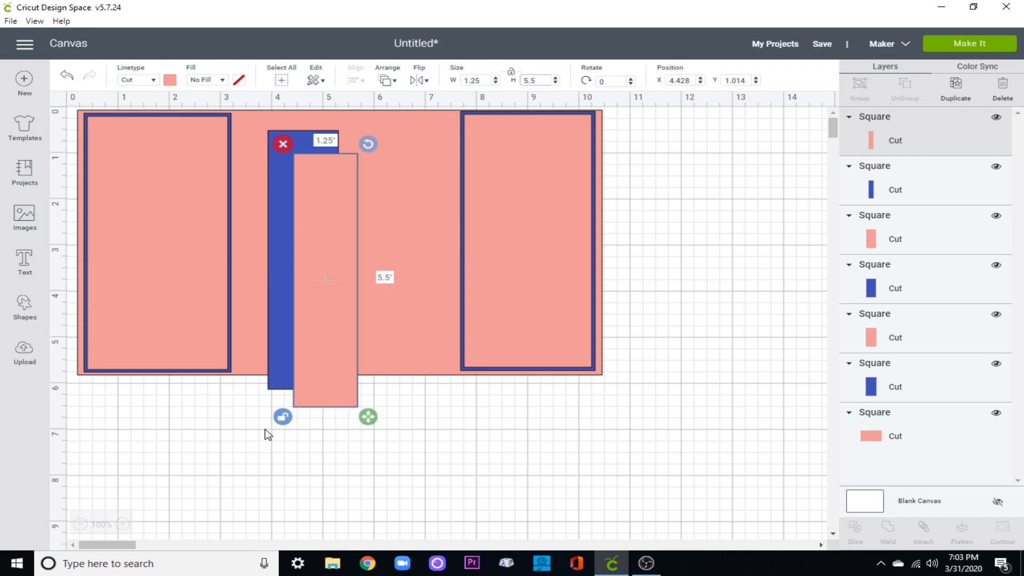
Center the narrow pink panel on the narrow blue one and place the pair just right of the large left panel.
drag(265, 434, 309, 395)
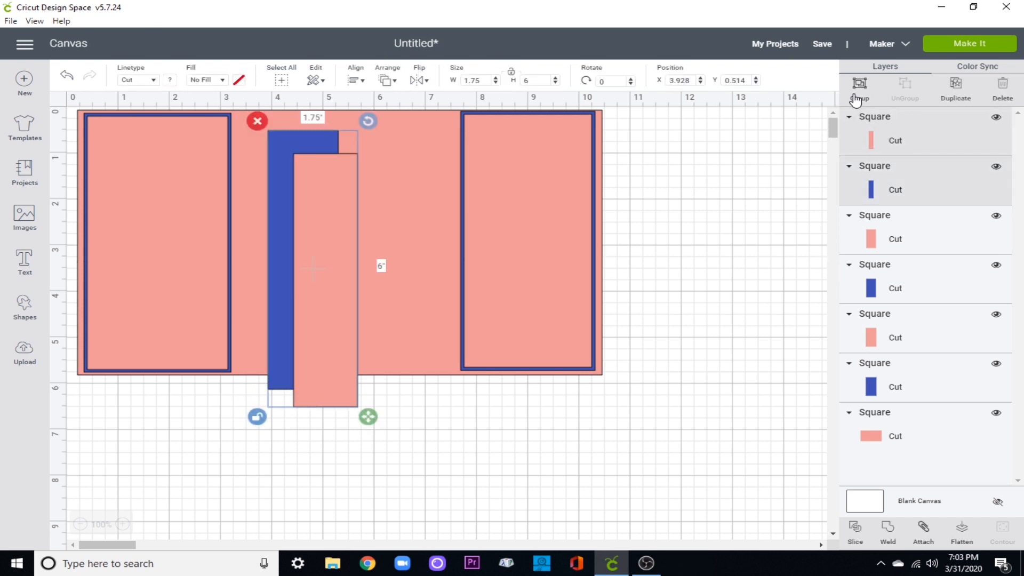
click(354, 82)
click(393, 225)
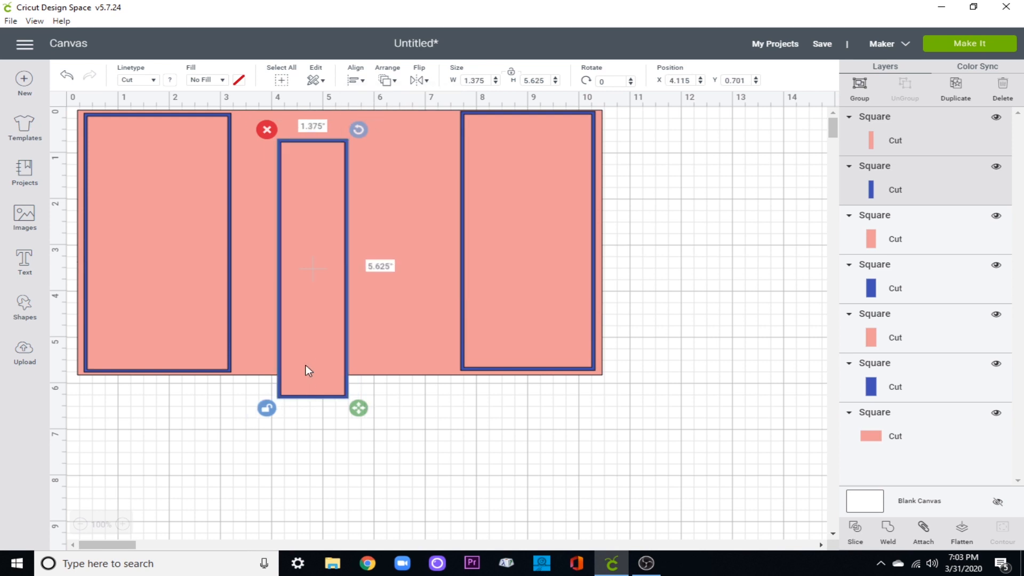
drag(306, 370, 281, 326)
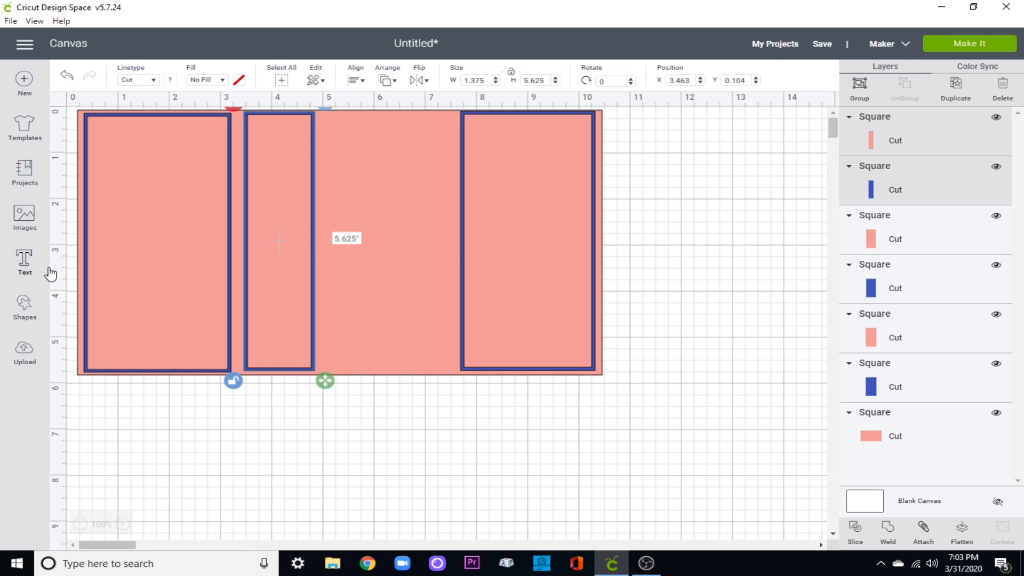
Add a square, resize it to 1.125 inches wide by 1.375 inches high and recolour it with the project's blue.
click(24, 305)
click(81, 219)
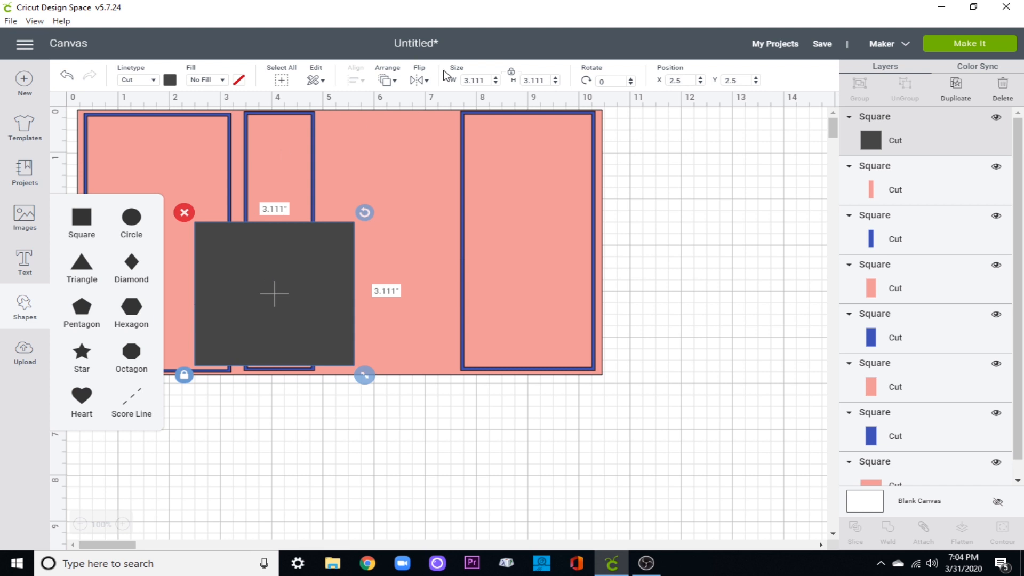
click(480, 80)
text(1.125)
key(Return)
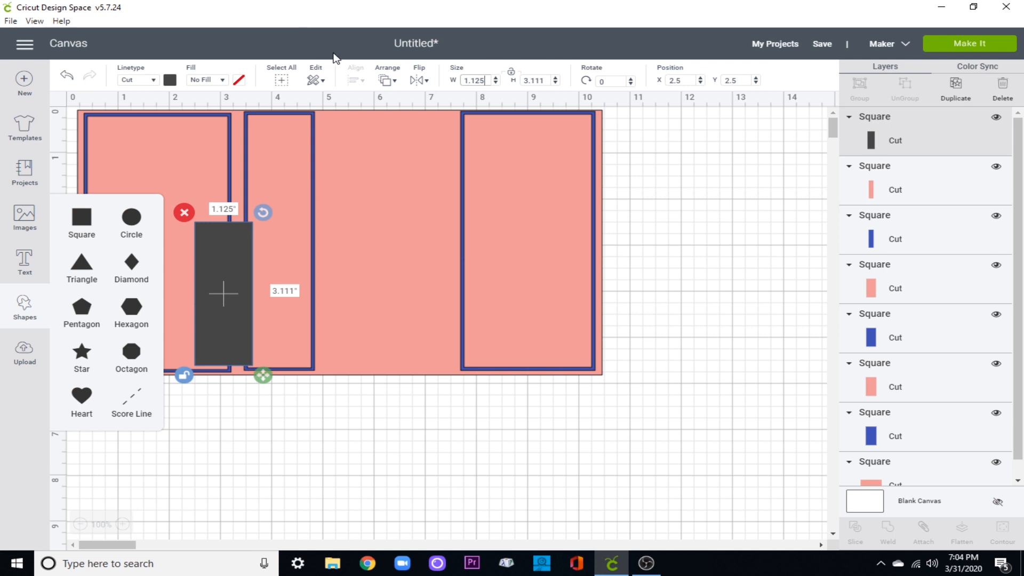
key(Tab)
text(1.375)
key(Return)
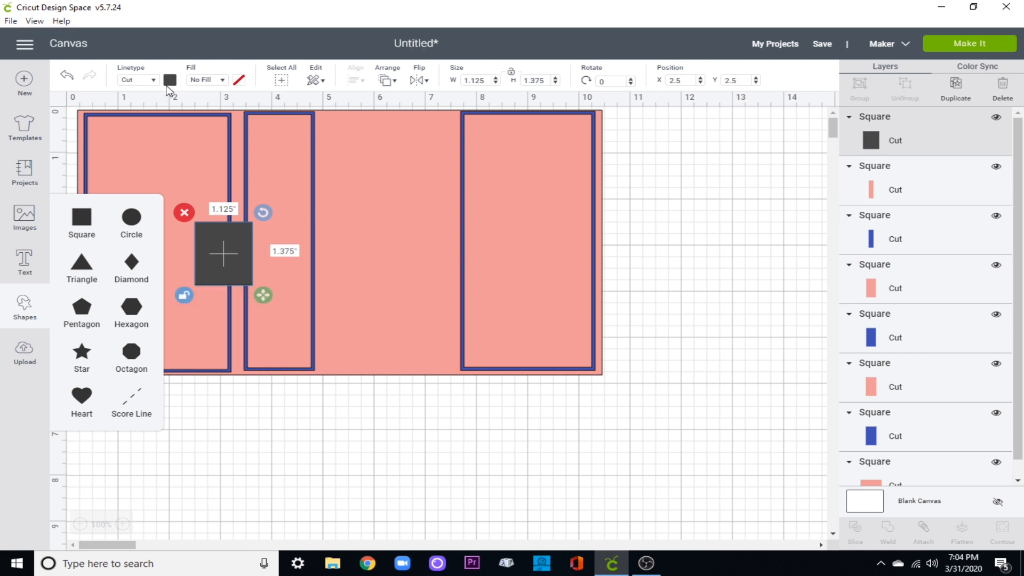
click(170, 80)
click(220, 126)
Duplicate the small blue rectangle, set the copy to 1 inch wide by 1.25 inches high and recolour it pink.
click(955, 85)
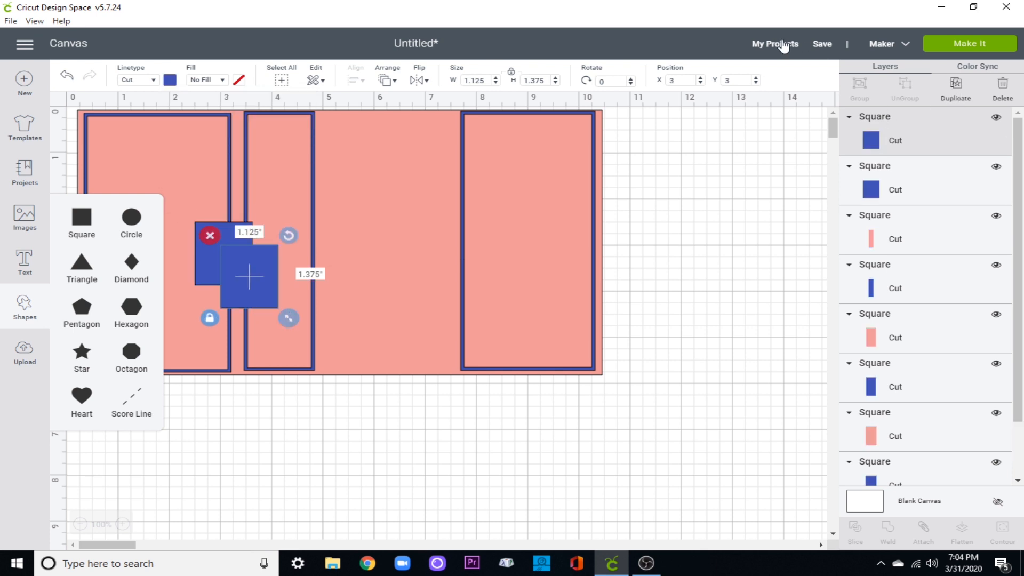
click(511, 72)
click(475, 80)
text(1)
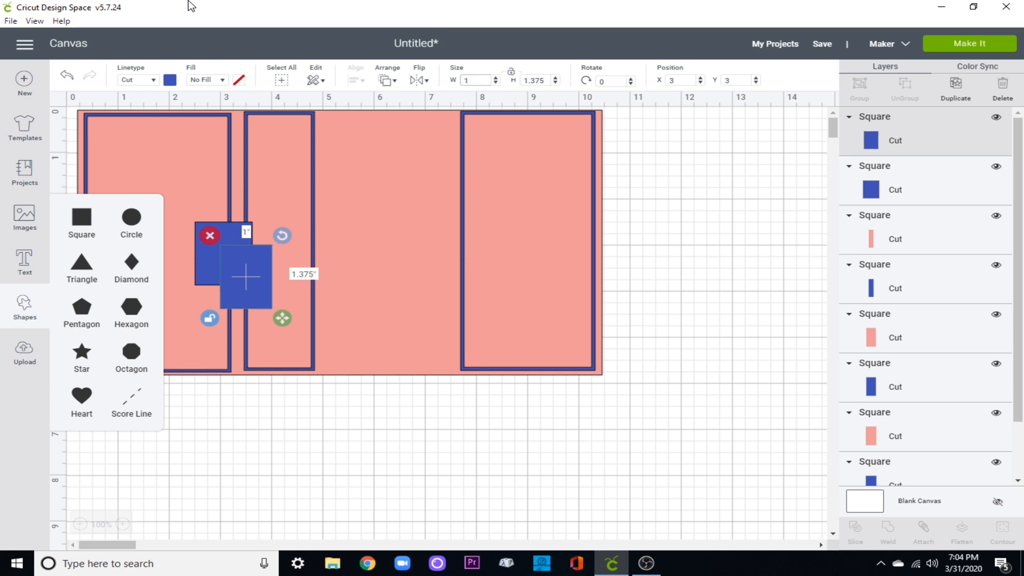
key(Tab)
text(1.25)
key(Return)
click(171, 81)
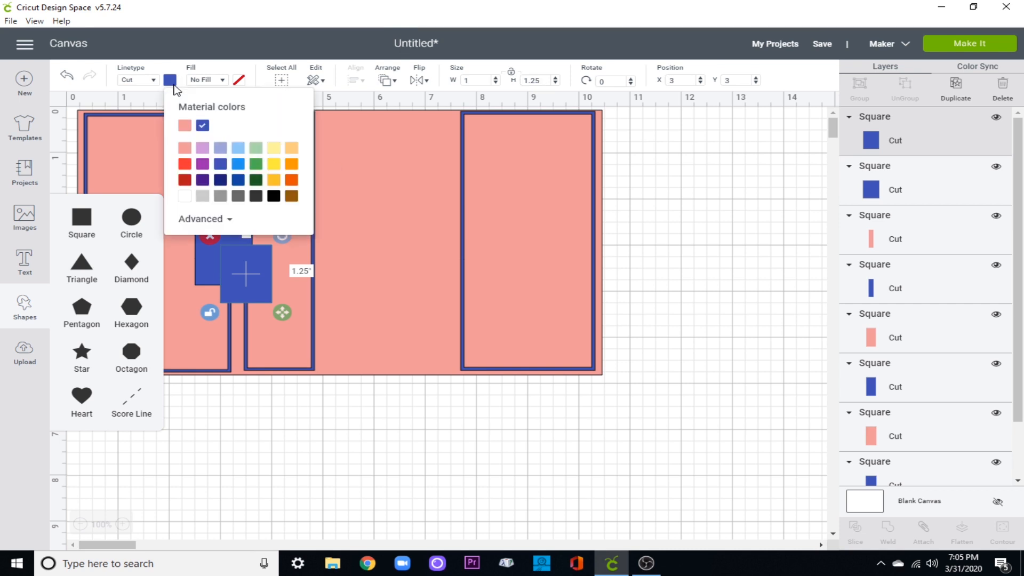
click(185, 125)
Center the small pink rectangle on the small blue one and group the two.
shift+click(213, 267)
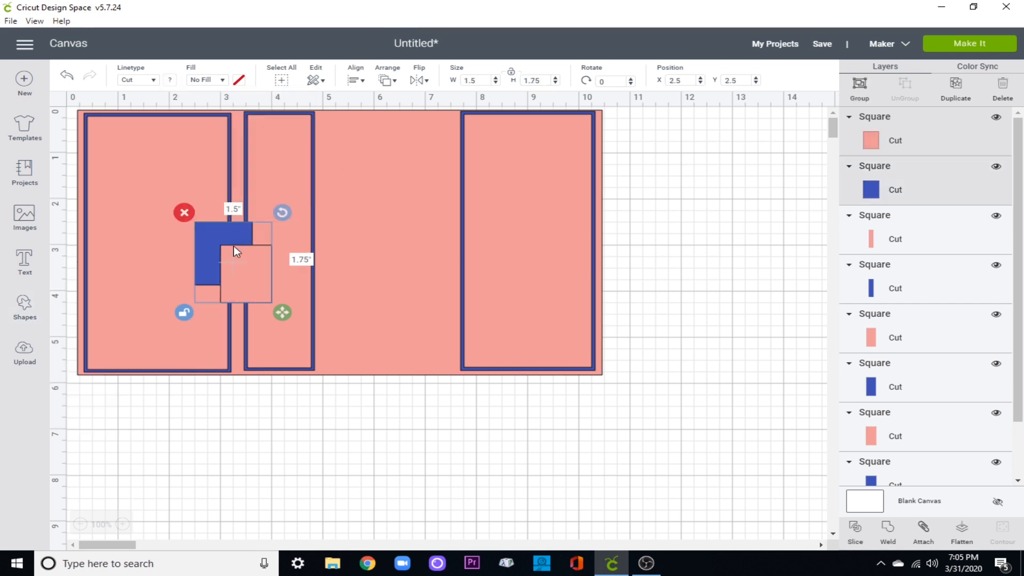
click(356, 80)
click(389, 224)
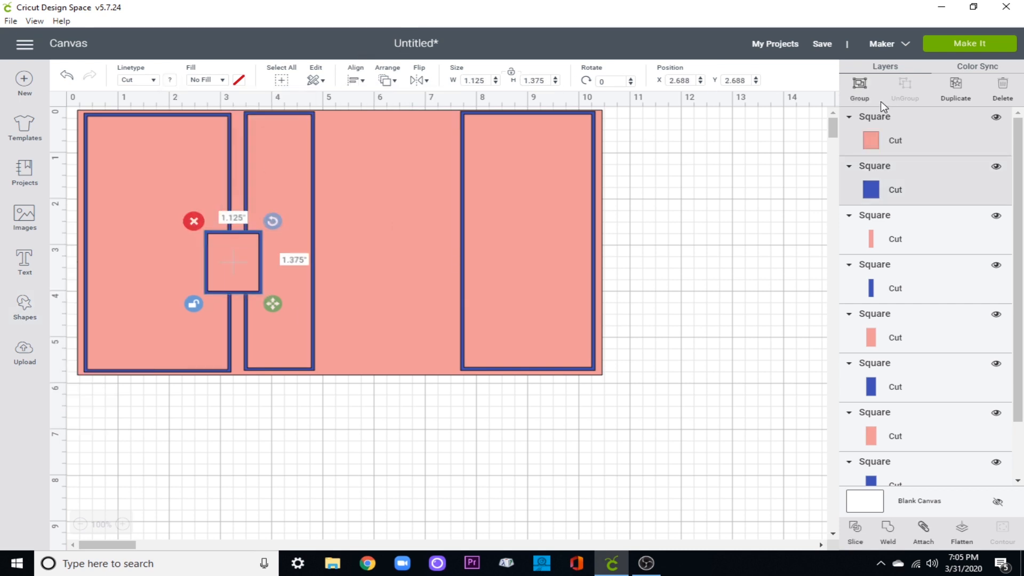
click(859, 88)
Place the small grouped panel between the narrow and right panels and duplicate it into two columns of three.
drag(235, 264, 433, 131)
click(956, 86)
click(956, 86)
drag(458, 184, 324, 320)
click(956, 87)
click(956, 87)
click(956, 86)
drag(382, 346, 353, 235)
Select all the large, narrow and small panels without the base rectangle and group them.
click(569, 254)
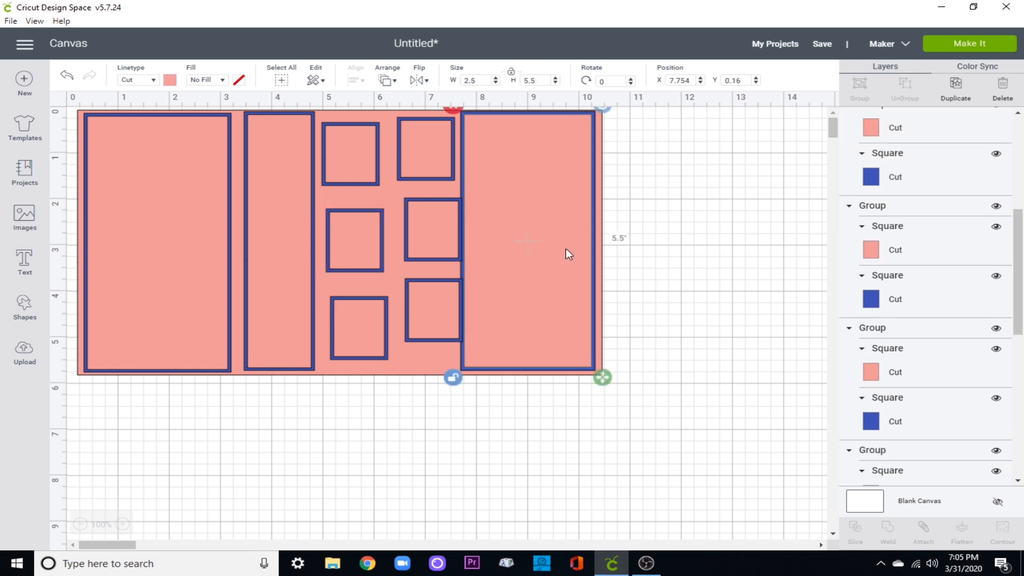
shift+click(898, 302)
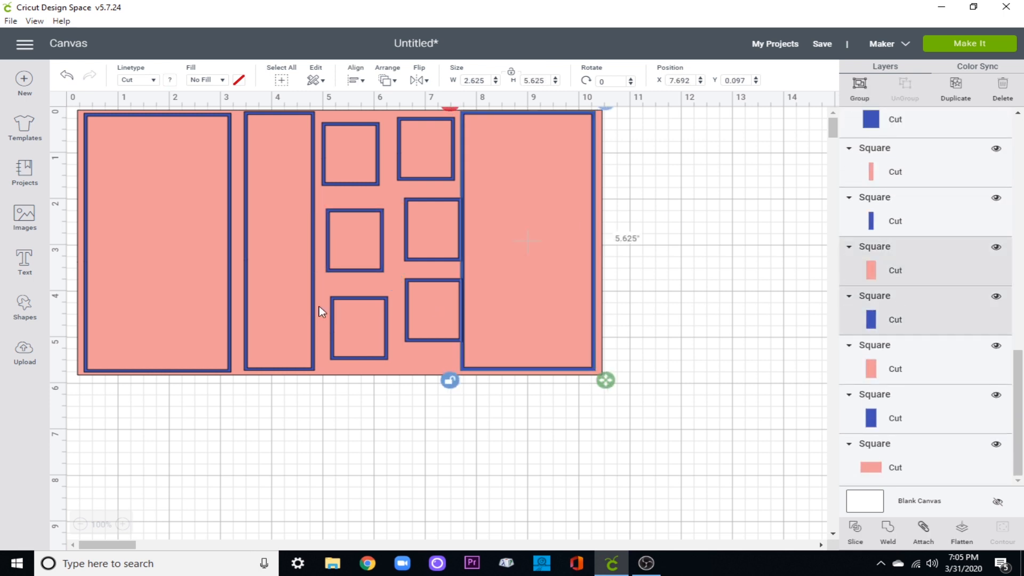
shift+click(448, 256)
shift+click(441, 165)
shift+click(337, 171)
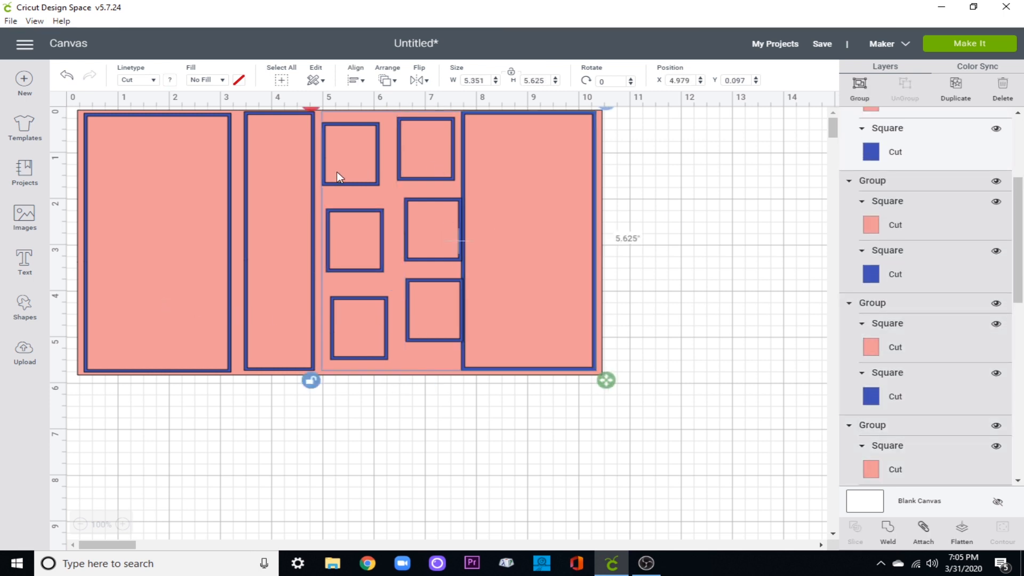
shift+click(350, 315)
shift+click(282, 292)
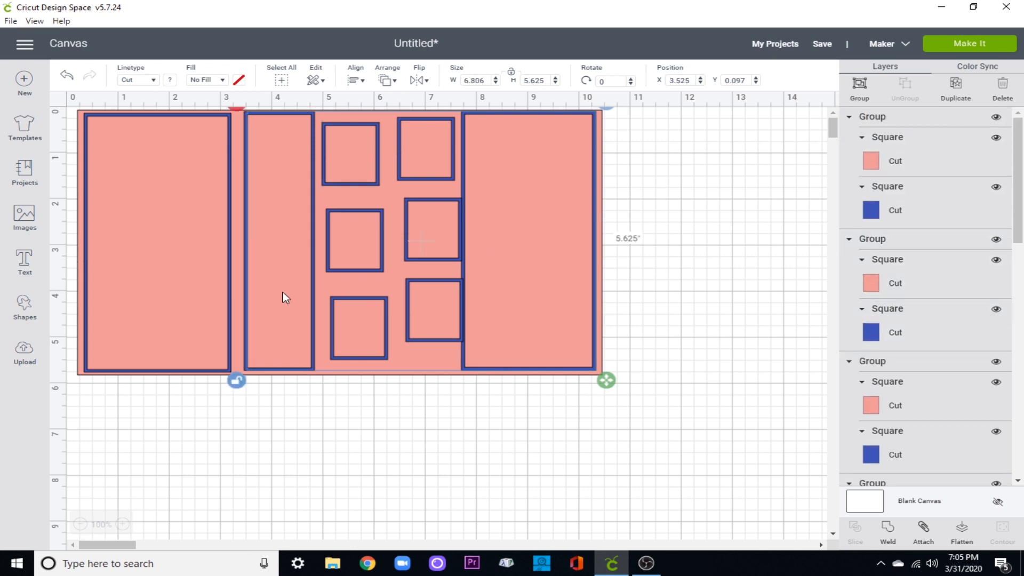
shift+click(164, 288)
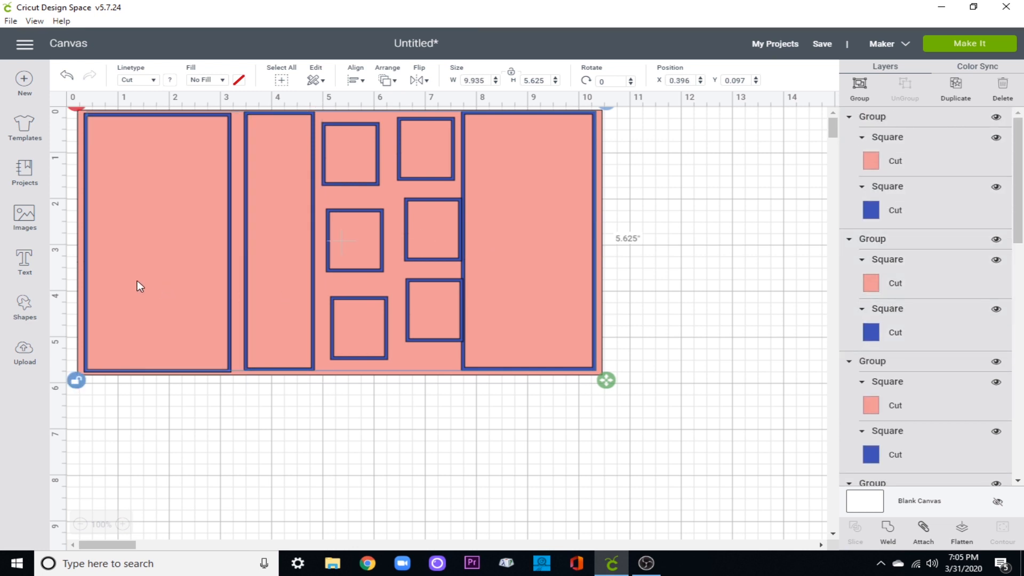
shift+click(86, 279)
scroll(931, 320, down, 5)
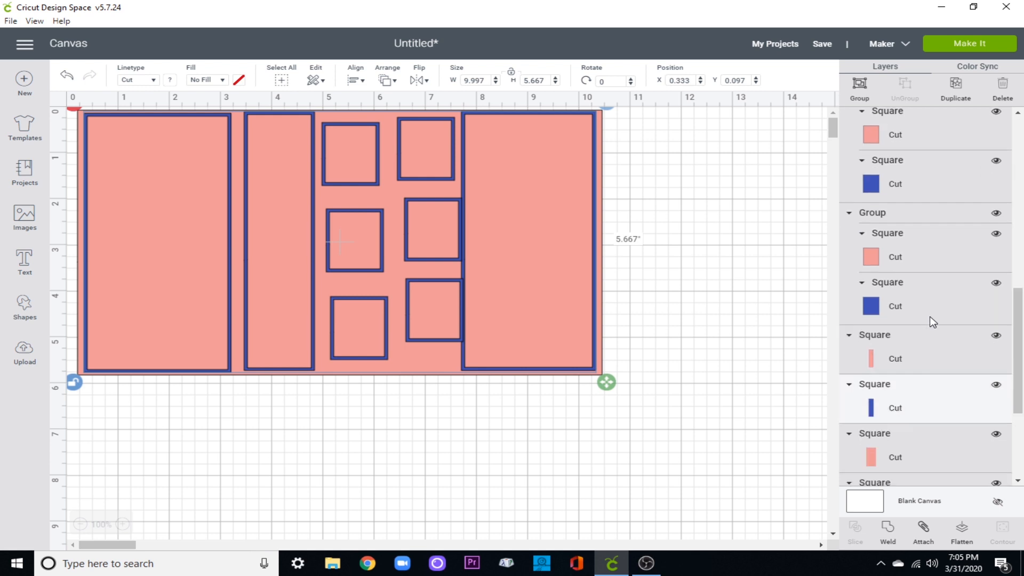
click(859, 86)
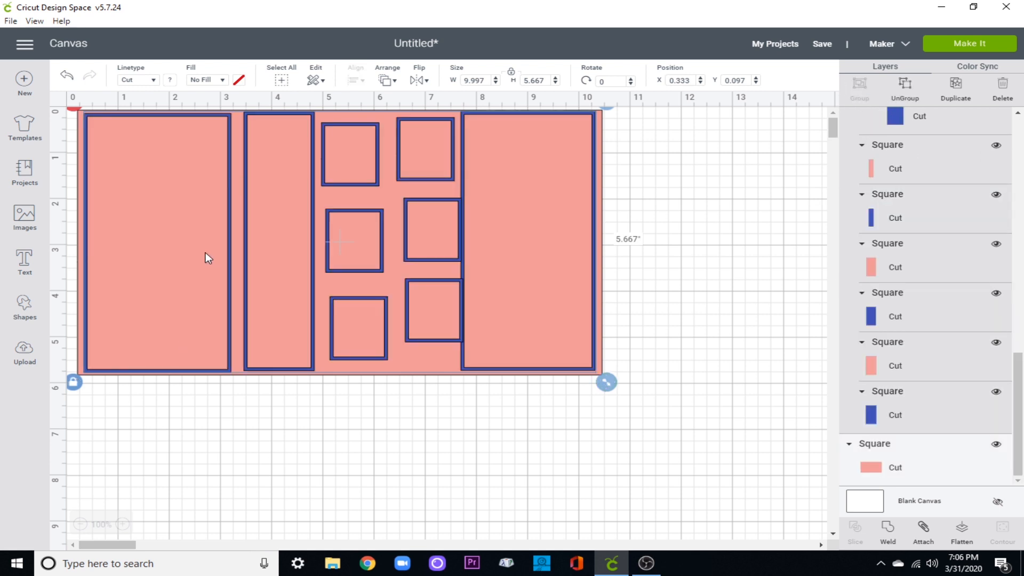
Hide the grouped panels and set the pink base rectangle's X position to 0.
click(996, 118)
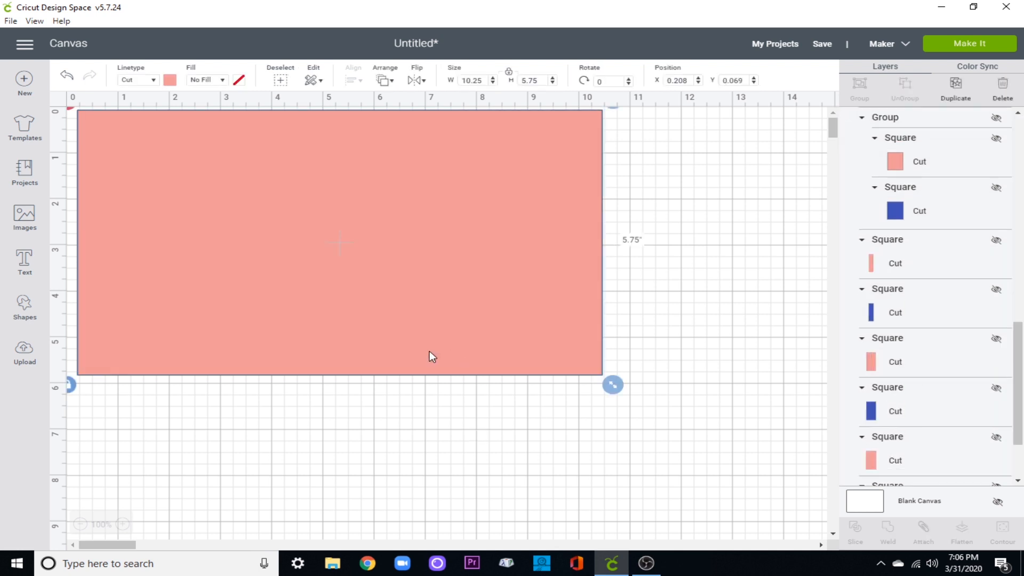
double_click(681, 80)
text(0)
key(Return)
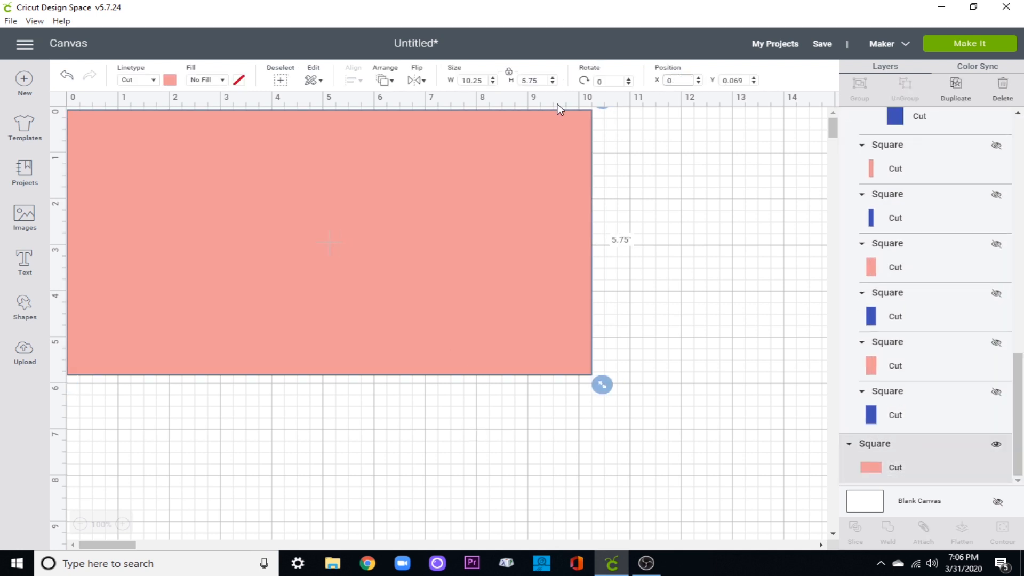
Set the pink base rectangle's Y position to 0.
double_click(736, 80)
text(0)
key(Return)
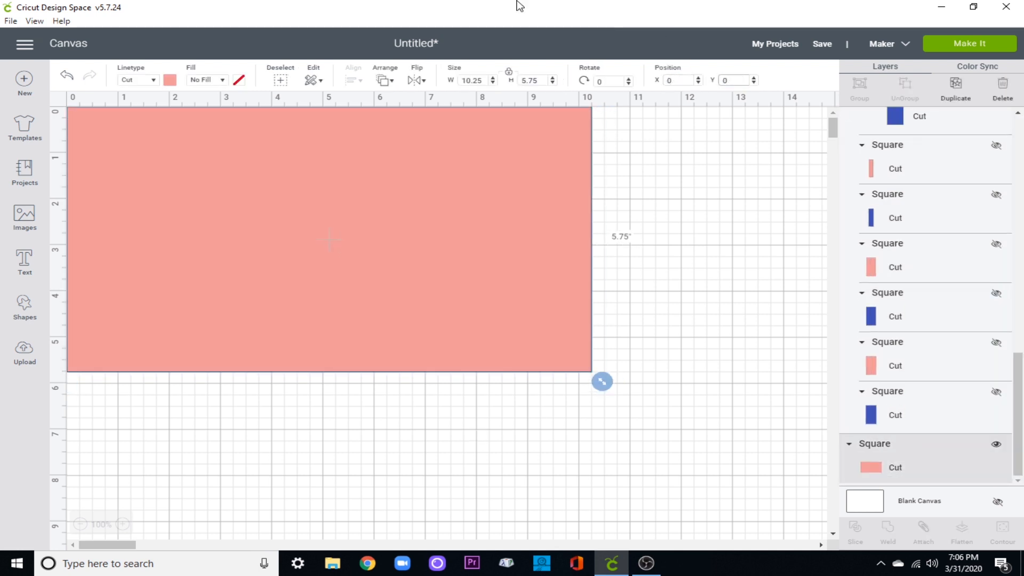
Add a score line and position it on the pink base at X 3, Y 0.
click(22, 308)
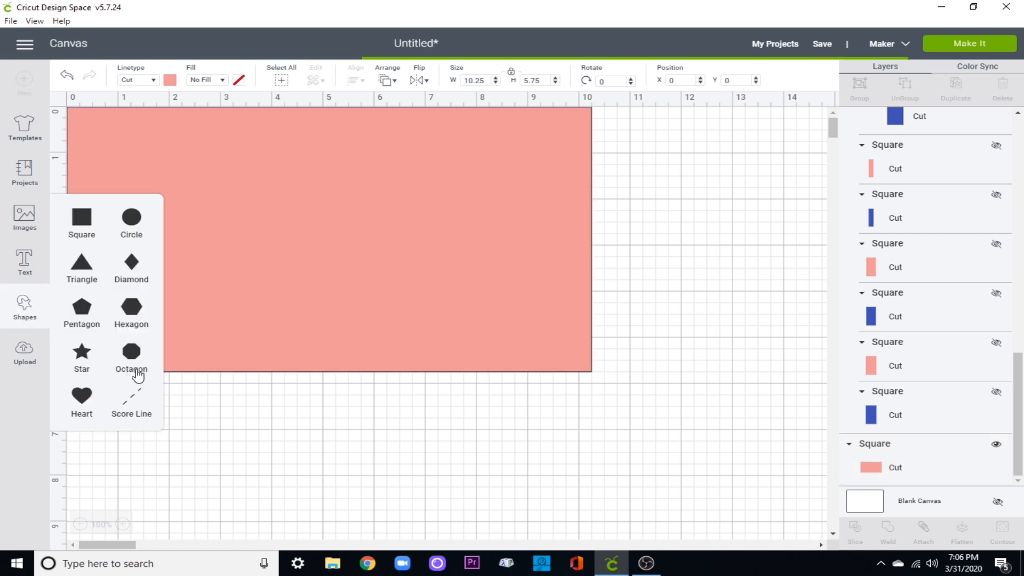
click(211, 237)
click(137, 401)
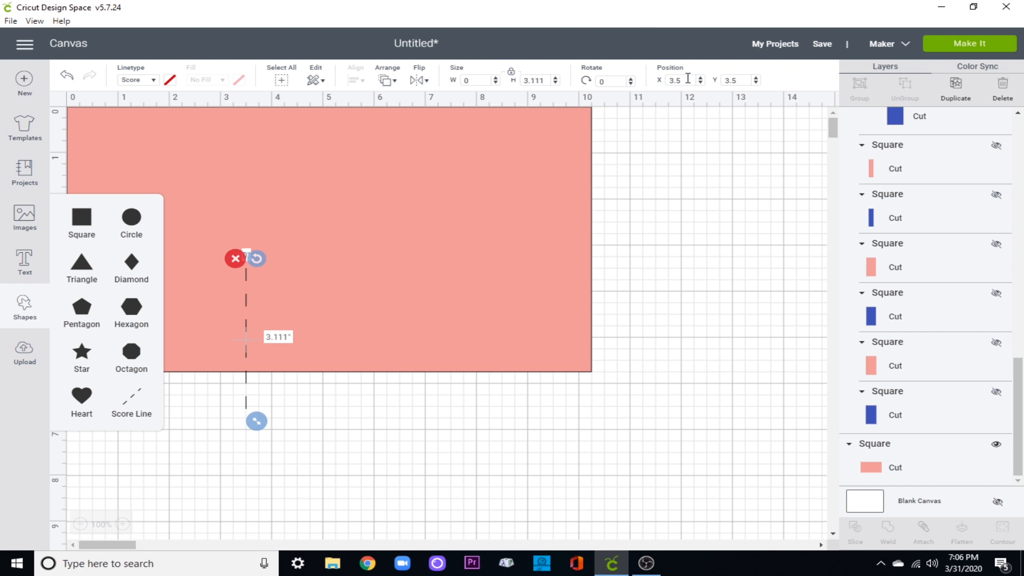
double_click(688, 78)
text(3)
key(Tab)
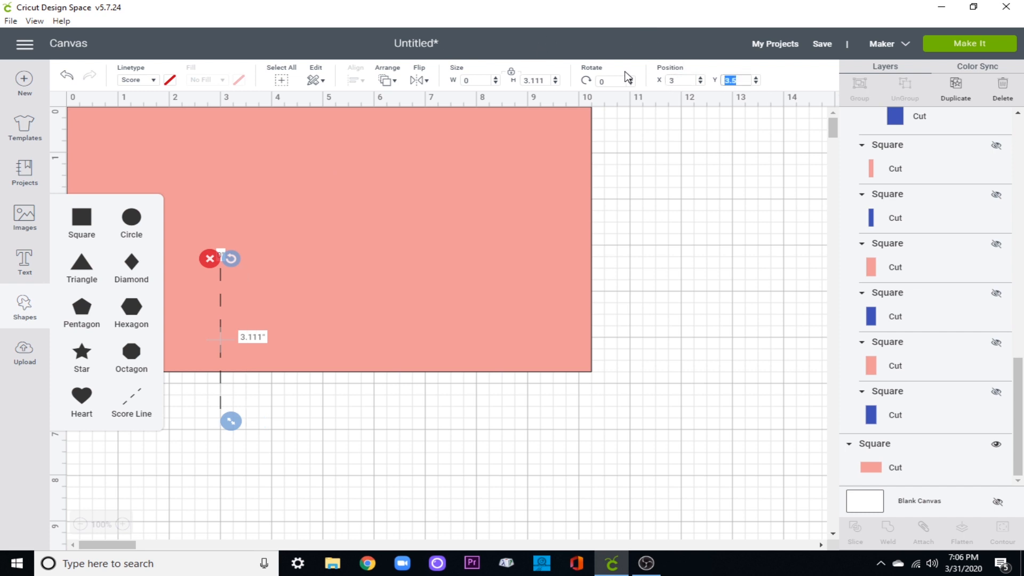
text(0)
key(Return)
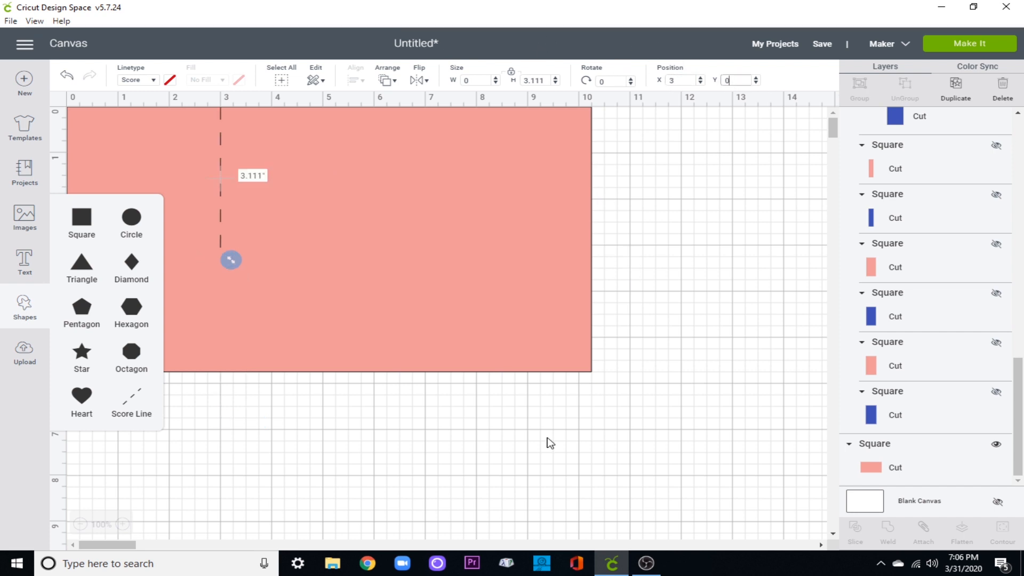
click(348, 444)
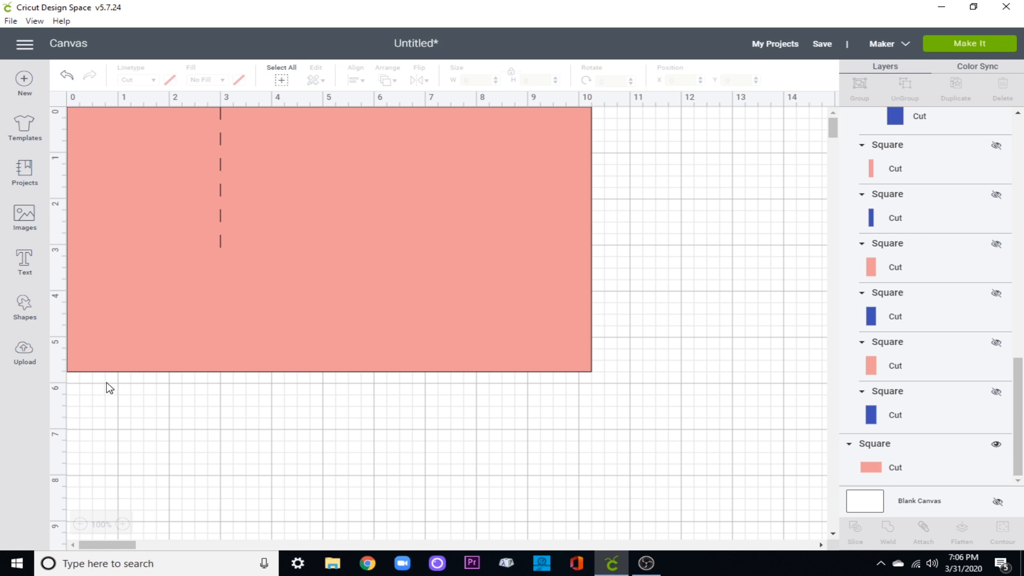
Set the vertical score line's height to 5.75 inches so it spans the pink base.
click(221, 173)
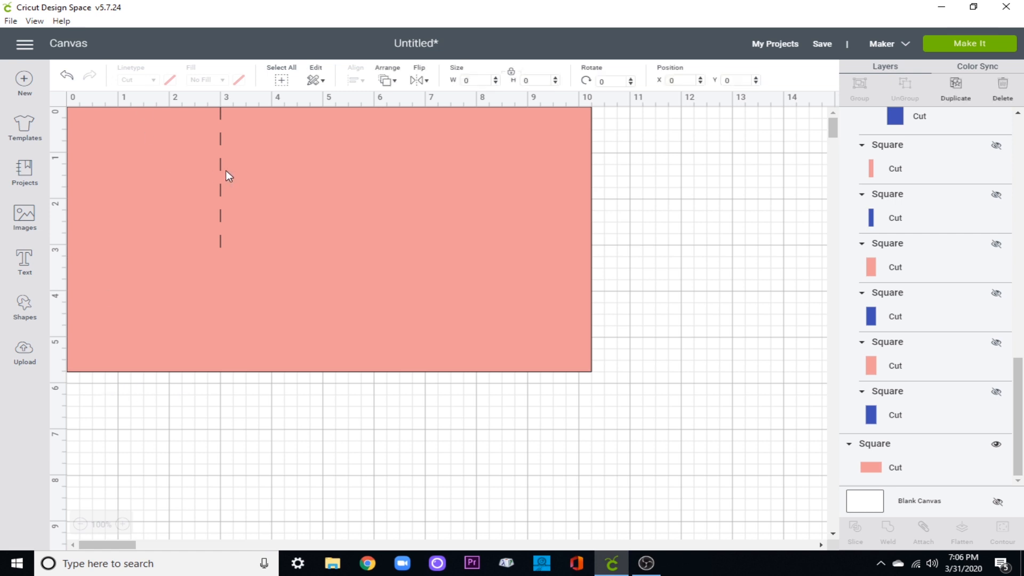
click(530, 262)
click(220, 217)
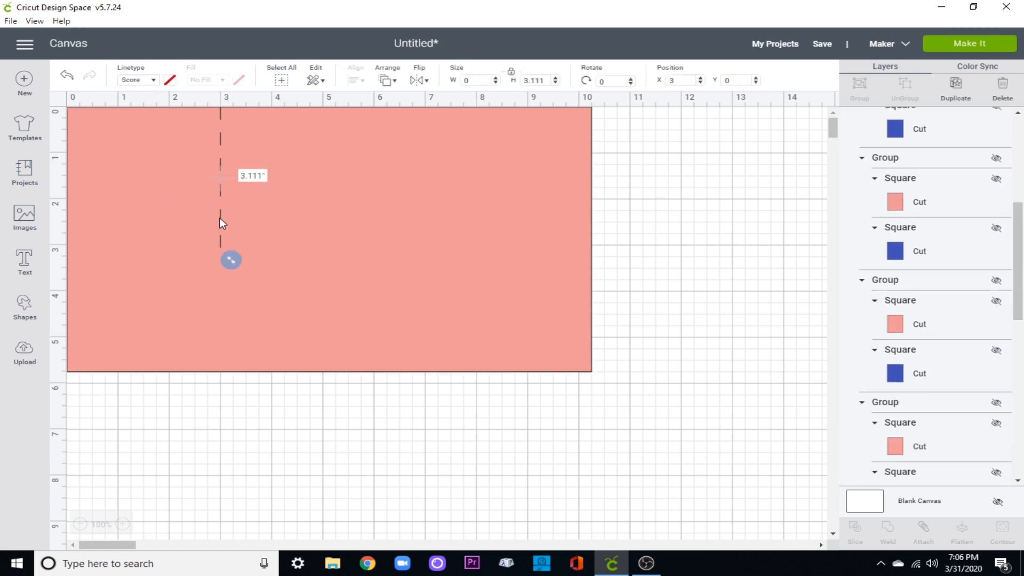
click(536, 80)
text(5.75)
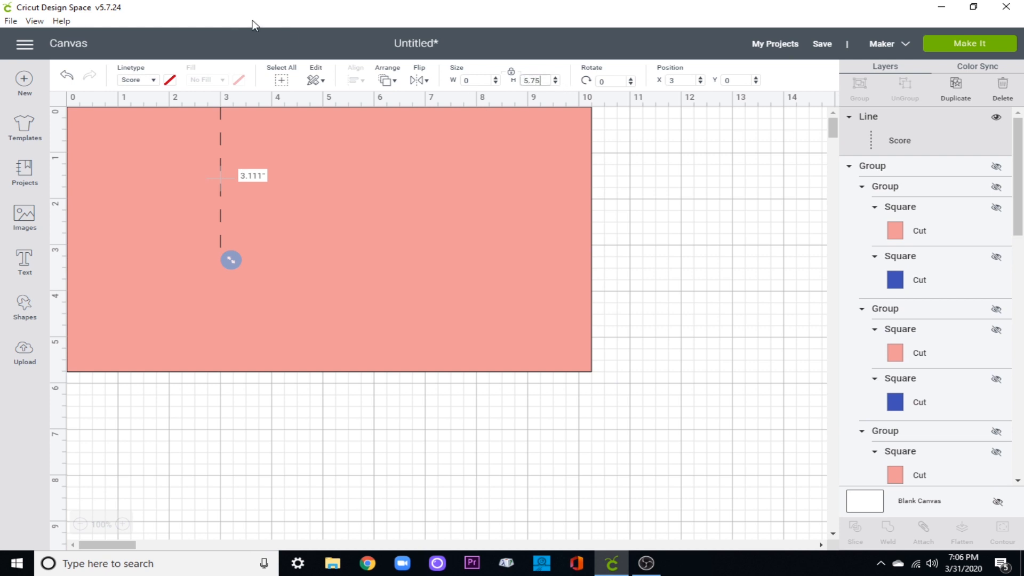
key(Return)
Duplicate the vertical score line and position the copy at X 4.5, Y 0.
click(960, 97)
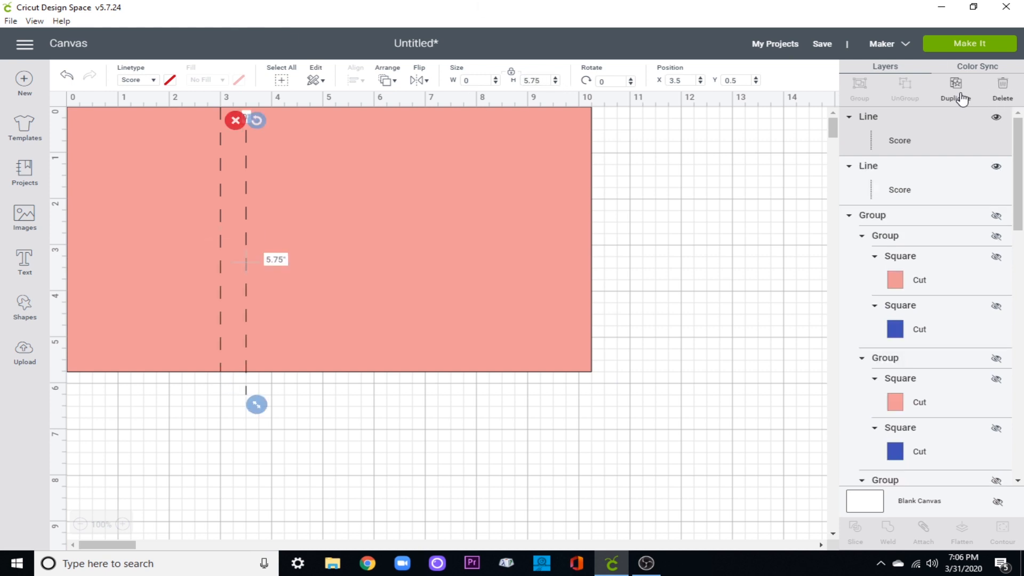
click(676, 80)
text(4.5)
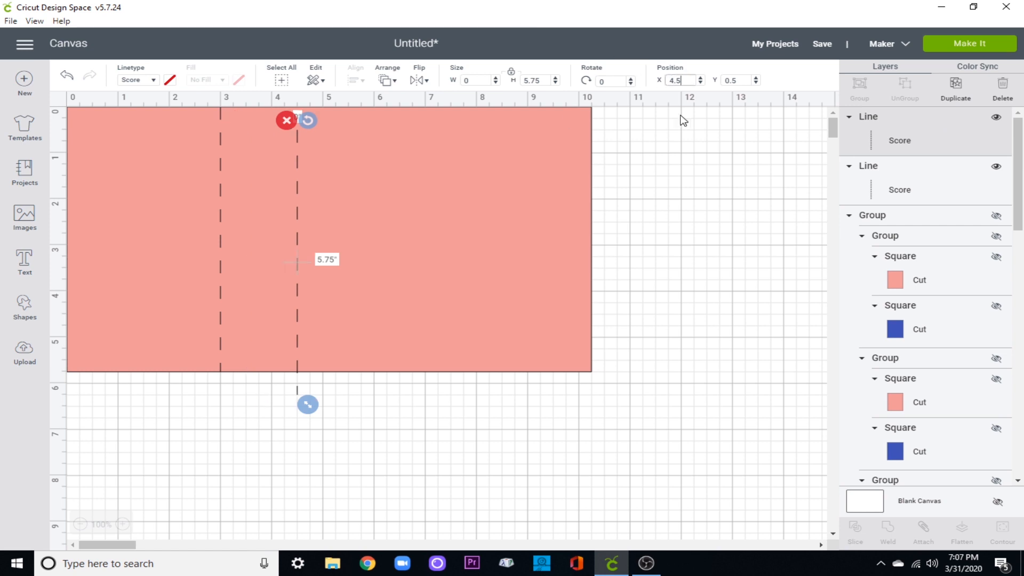
key(Tab)
text(0)
Duplicate the second score line and position the copy at X 6, Y 0.
click(956, 88)
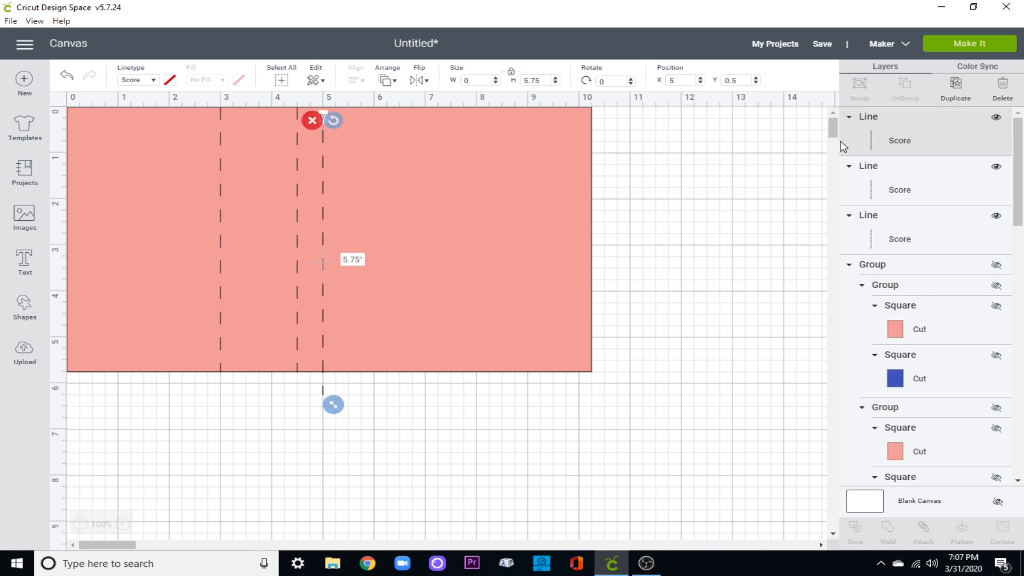
click(689, 80)
key(Tab)
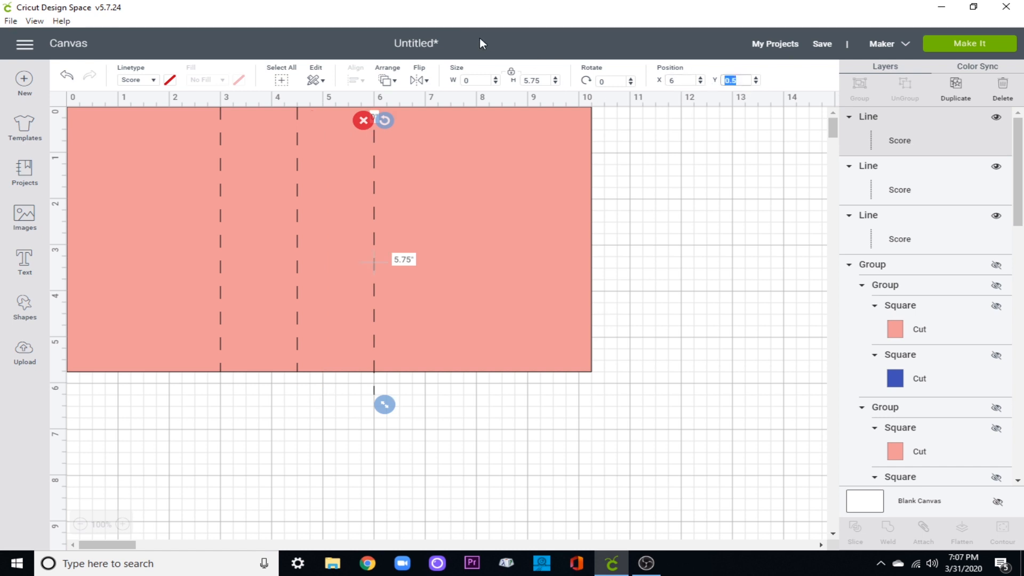
text(0)
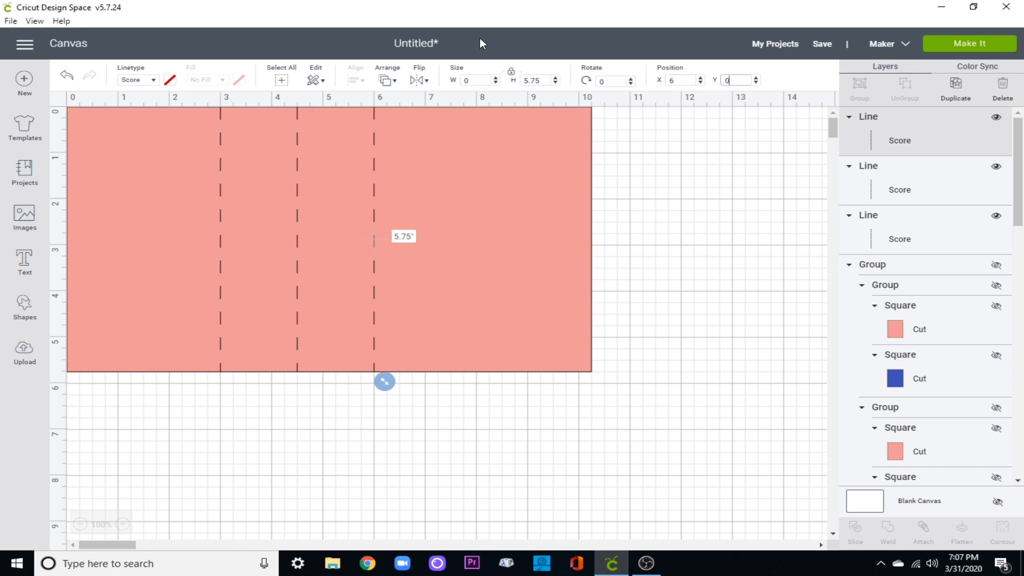
Duplicate the third score line and position the copy at X 7.5, Y 0.
click(957, 86)
click(689, 79)
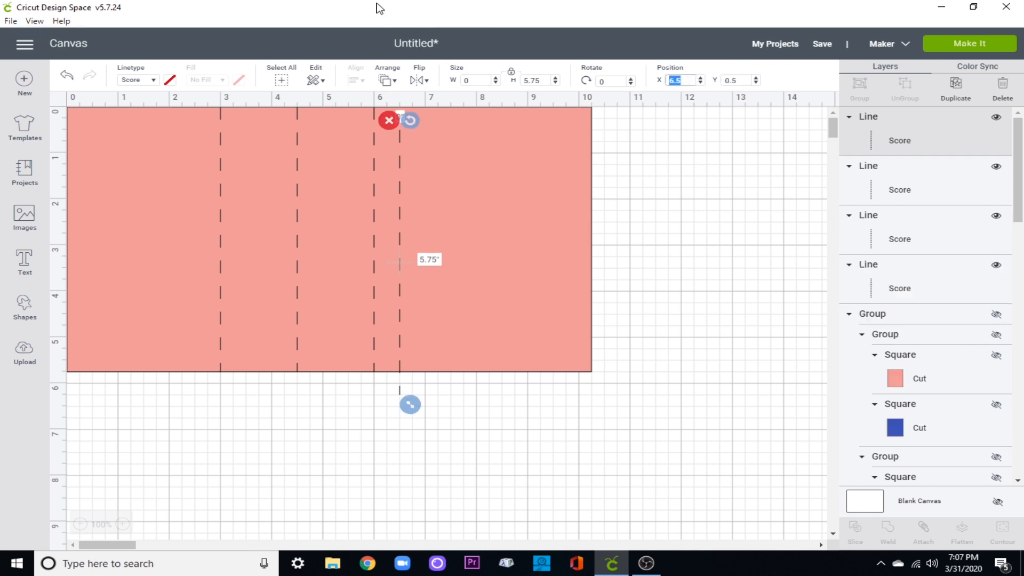
text(7.5)
key(Return)
click(739, 80)
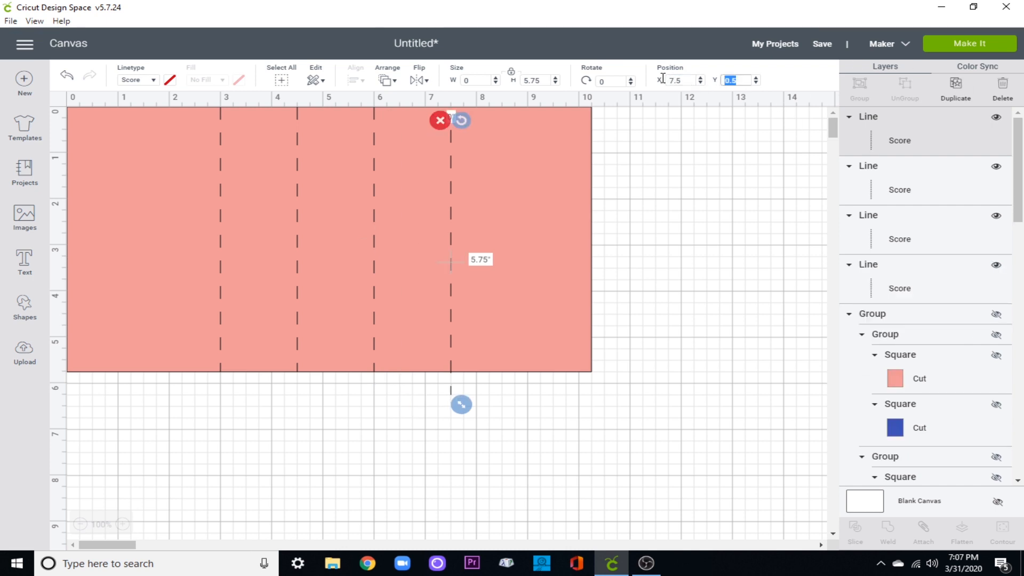
text(0)
key(Return)
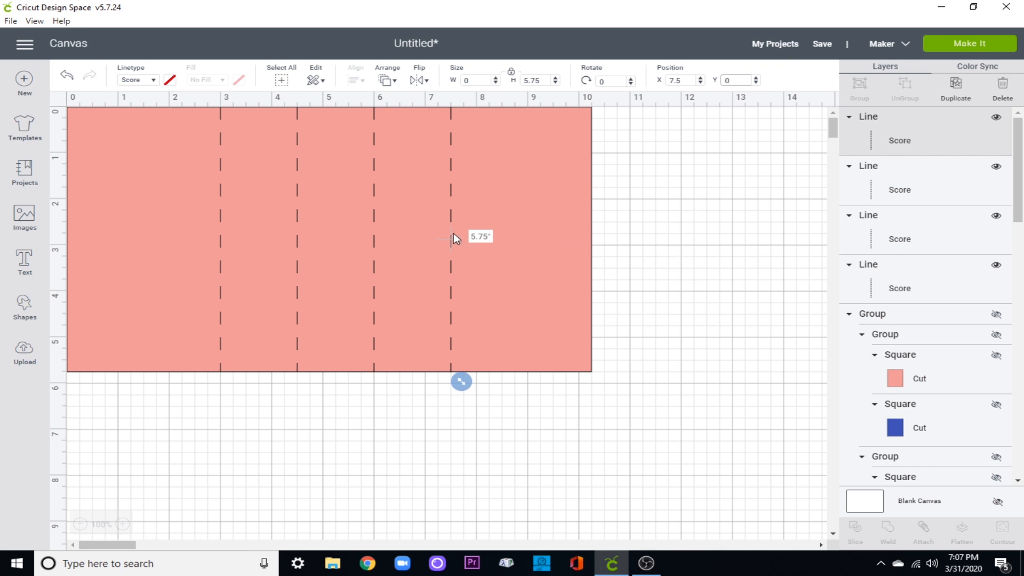
Select all four vertical score lines and group them.
shift+click(888, 192)
shift+click(898, 238)
shift+click(912, 263)
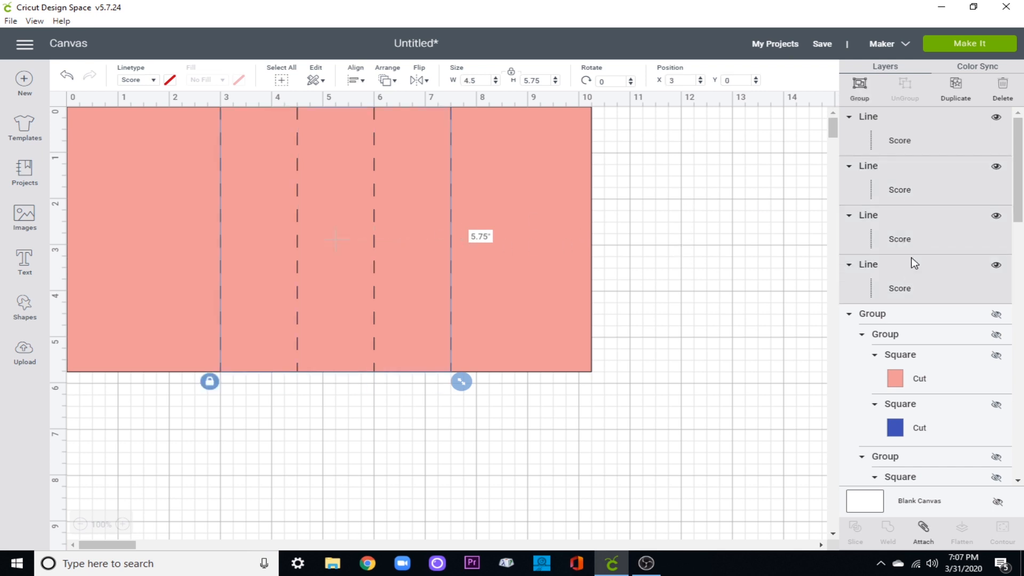
click(871, 98)
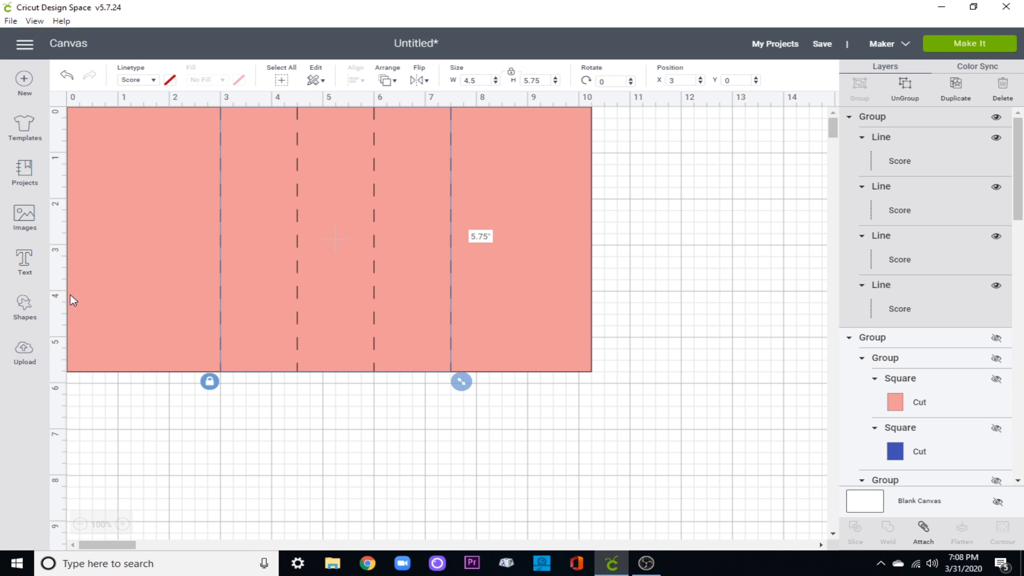
Add another score line, 3 inches long, and rotate it 90 degrees to lie horizontally.
click(25, 305)
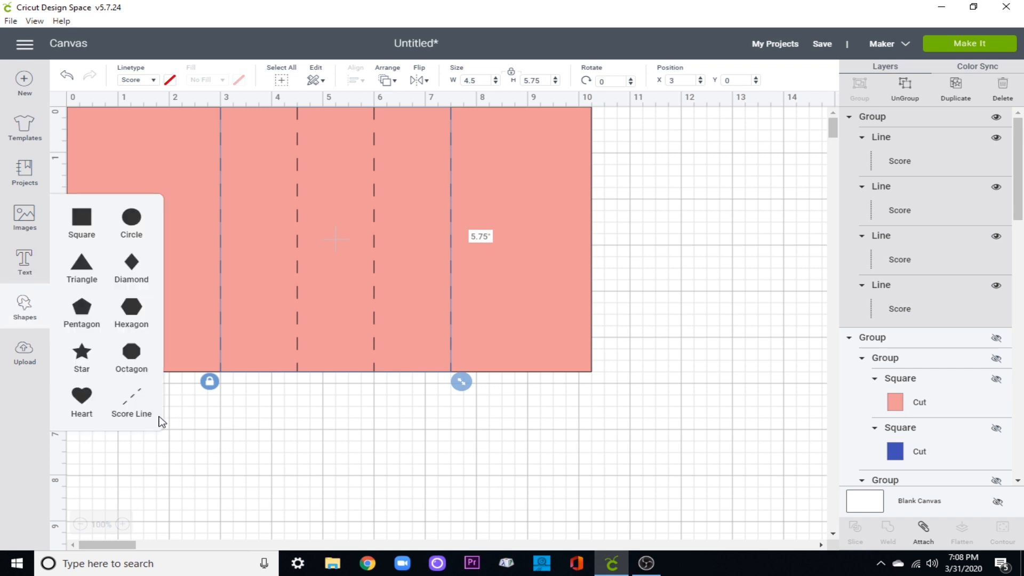
click(134, 398)
double_click(533, 80)
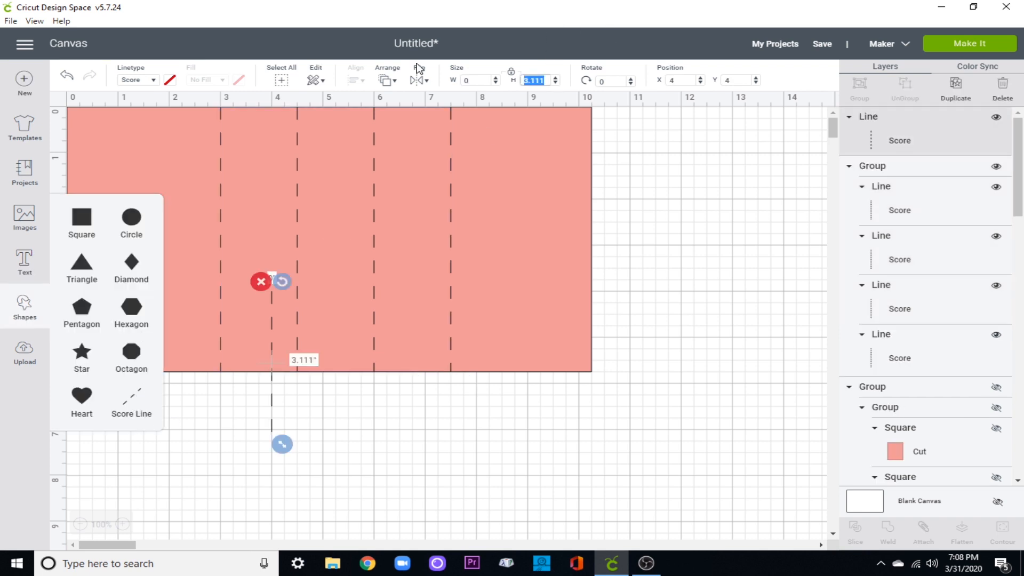
text(3)
key(Tab)
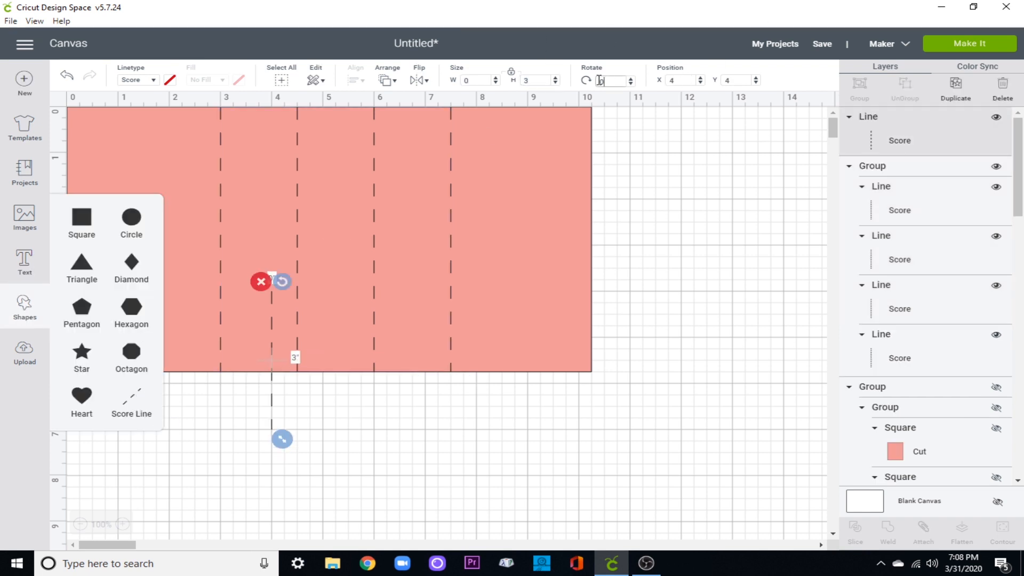
text(90)
key(Return)
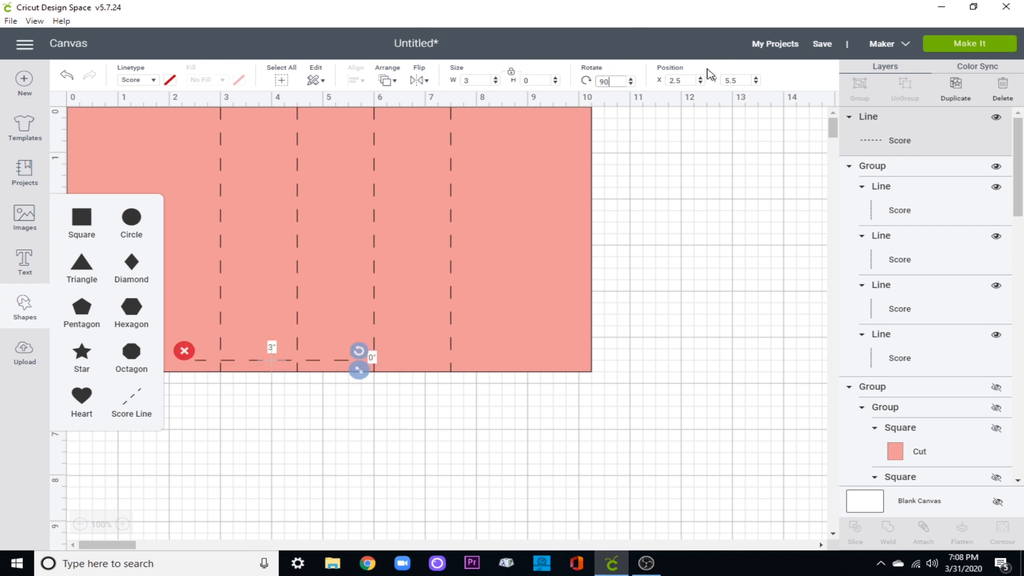
Position the horizontal line at X 4.5, Y 0.5 and change its linetype to Cut.
double_click(687, 84)
key(Return)
key(Tab)
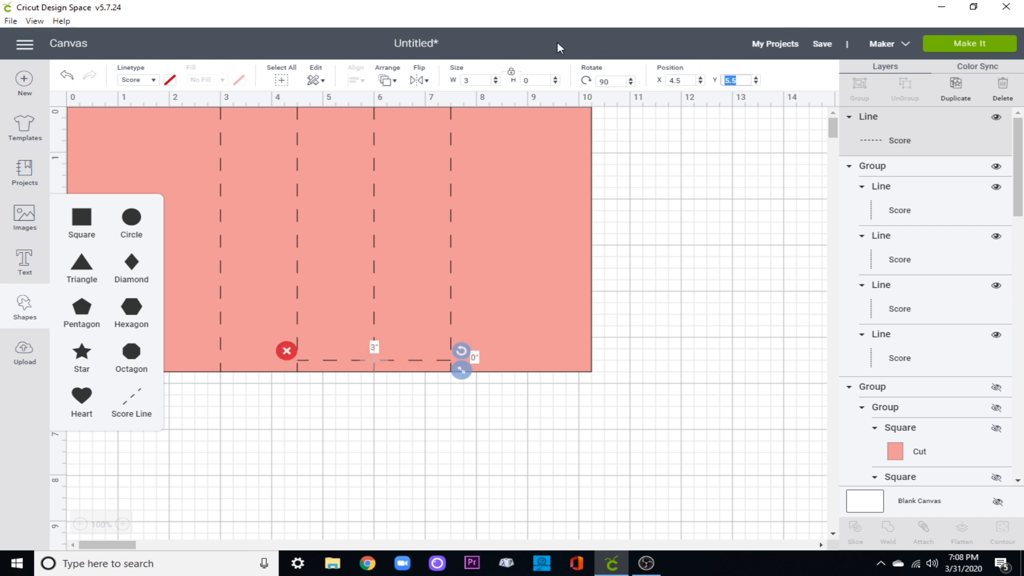
text(.5)
key(Return)
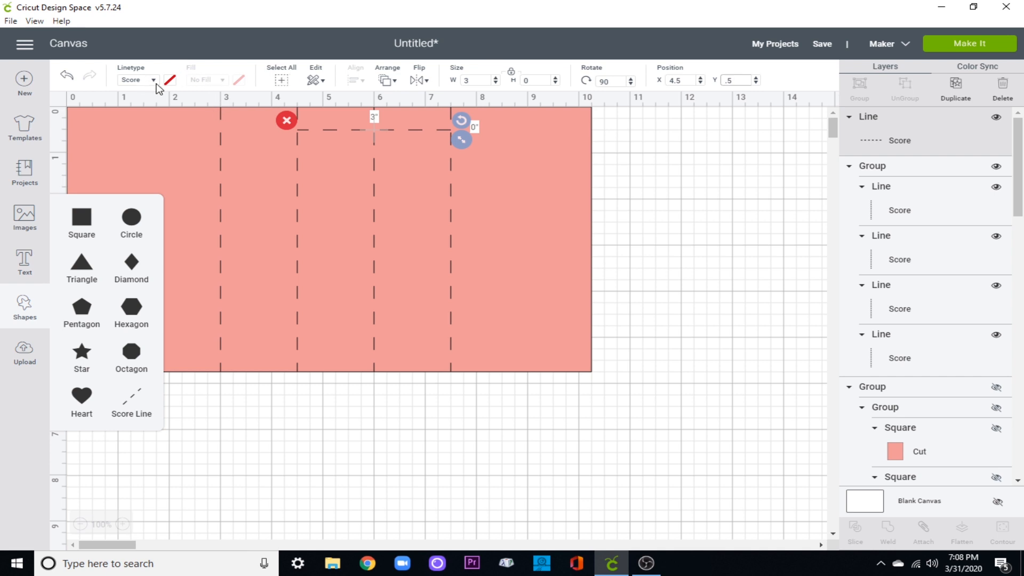
click(154, 81)
click(158, 100)
Duplicate the horizontal cut line and position the copy at X 4.5, Y 1.75.
click(956, 90)
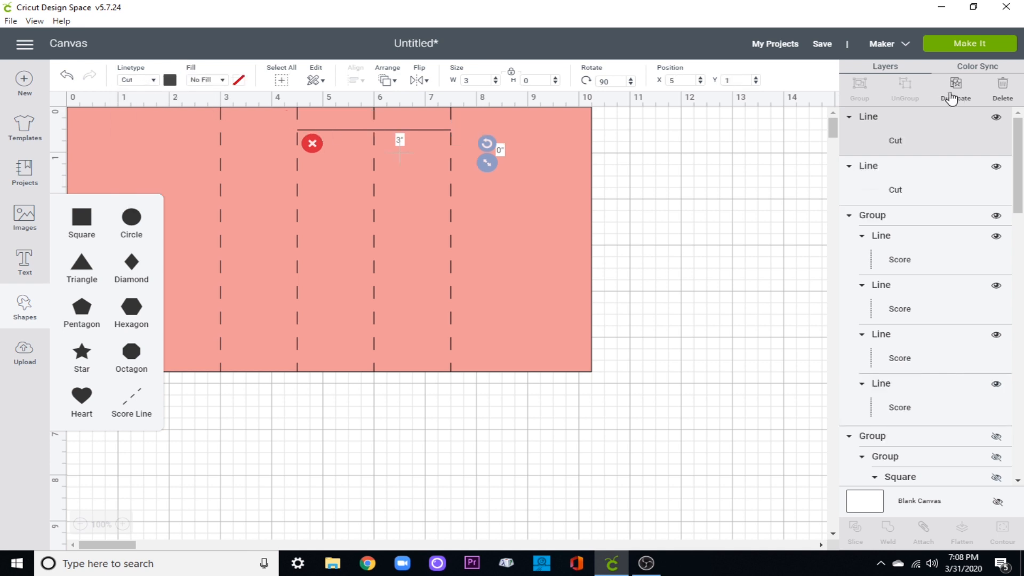
double_click(744, 79)
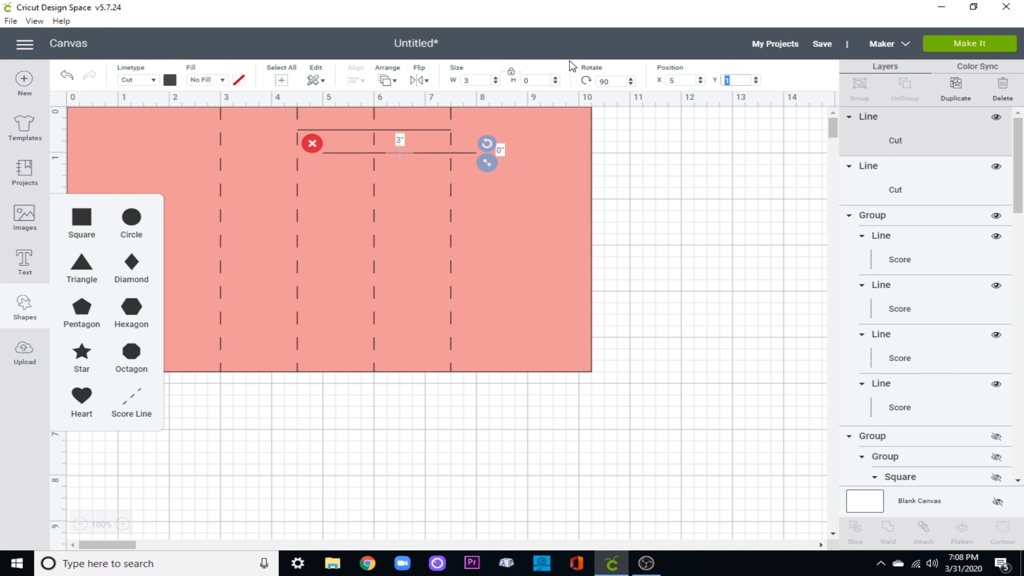
key(shift+Tab)
text(4.5)
key(Return)
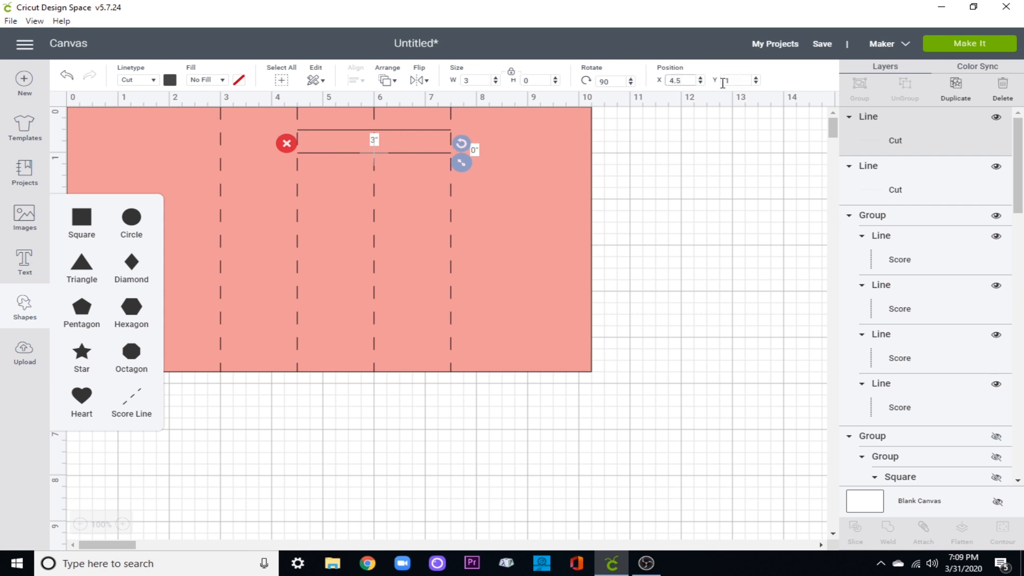
click(740, 81)
key(Return)
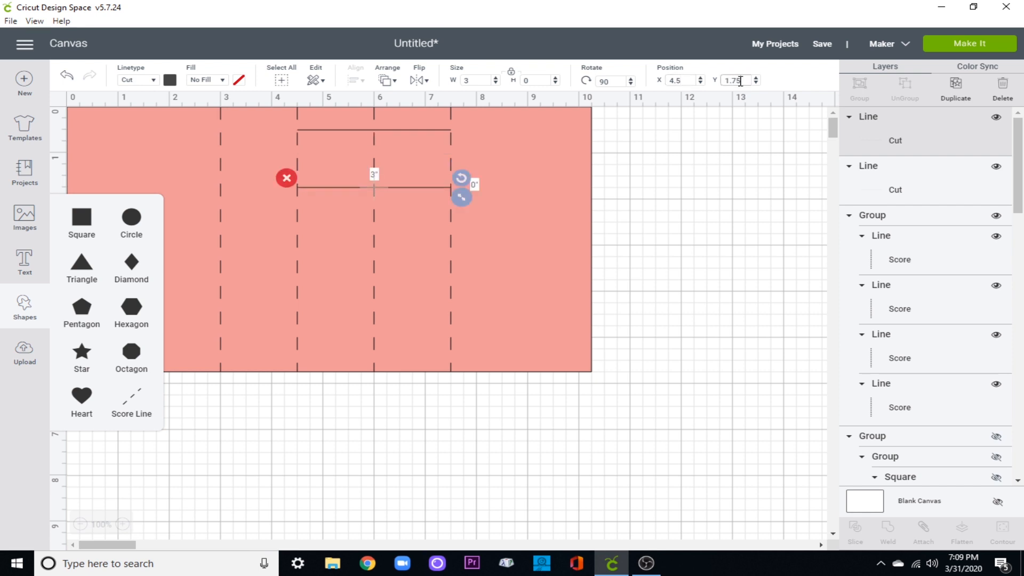
Add two more copies of the horizontal cut line, one at X 4.5, Y 2.25 and one at X 4.5, Y 3.5.
click(973, 89)
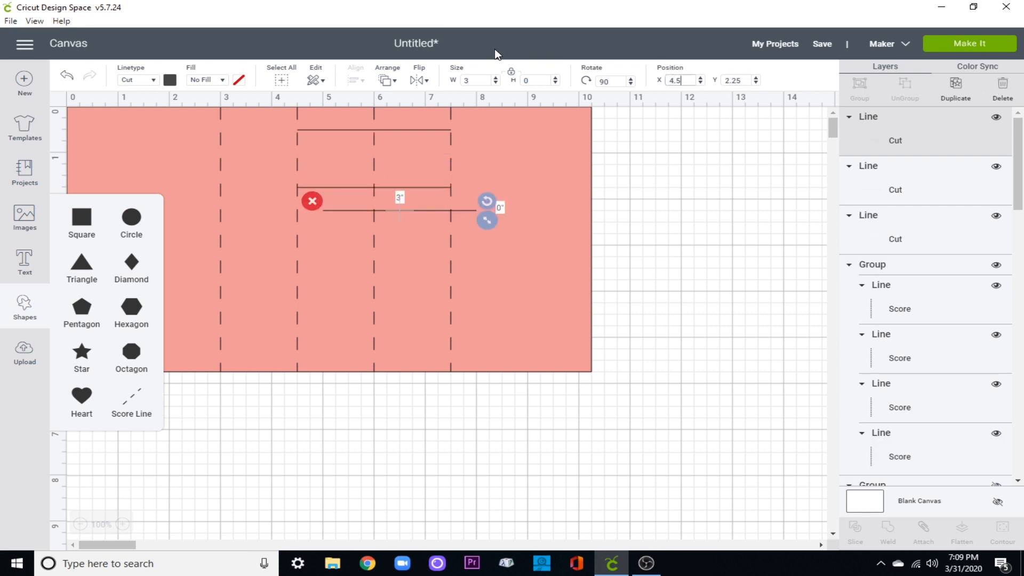
key(Return)
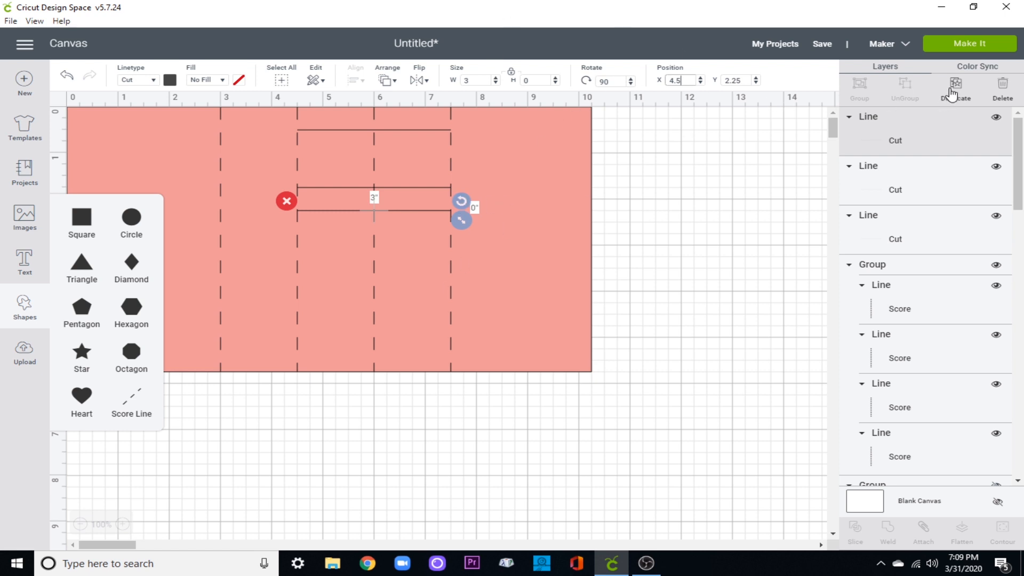
click(952, 94)
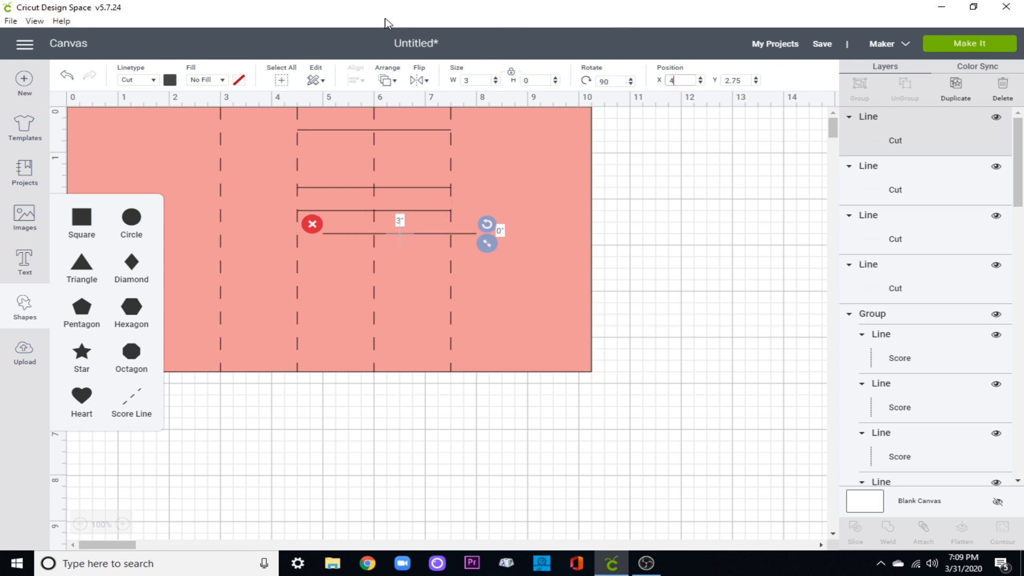
key(Return)
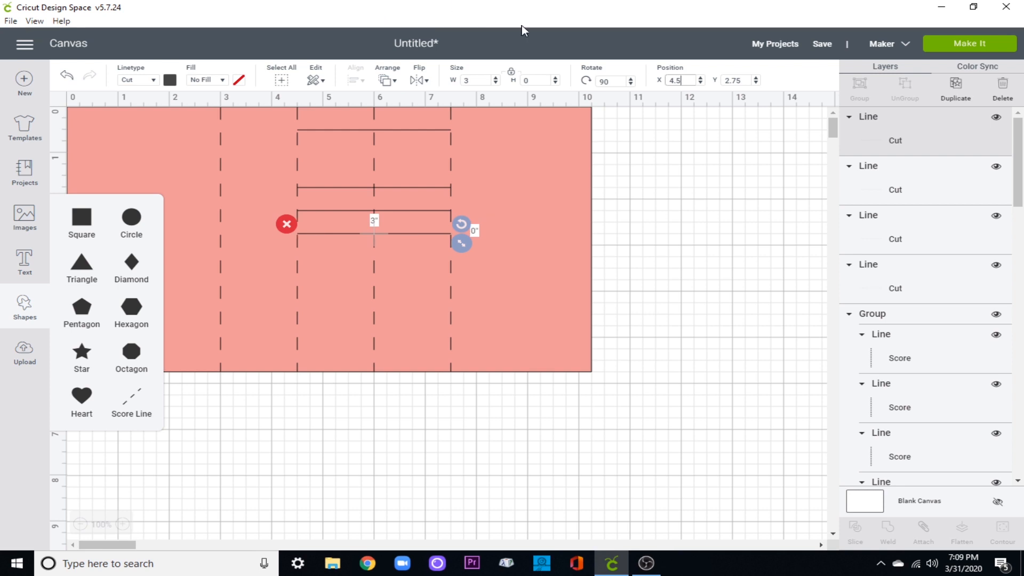
key(Tab)
text(3.5)
key(Return)
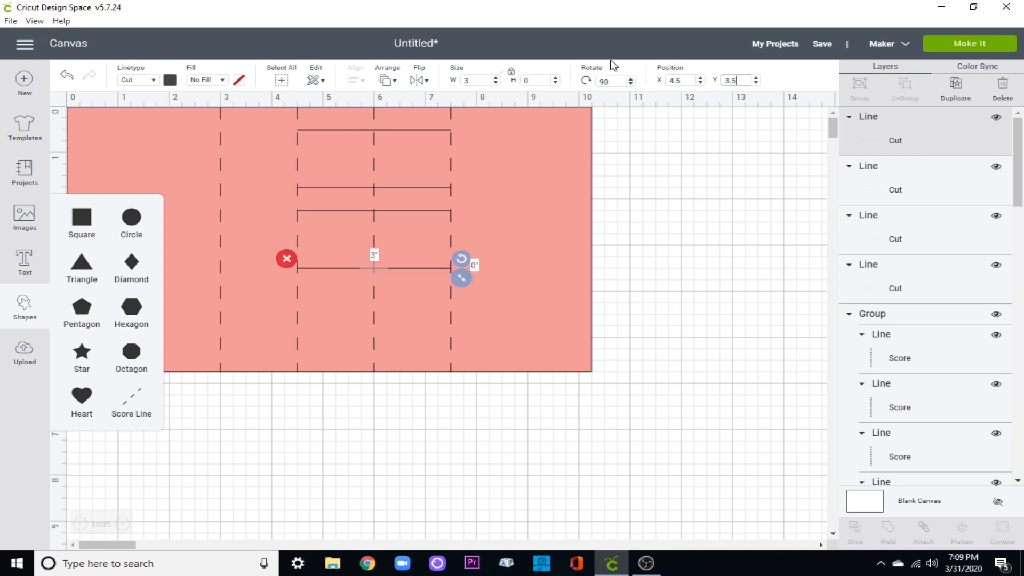
Duplicate the lowest horizontal cut line and place the copy at X 4.5, Y 4.
click(956, 91)
key(shift+Tab)
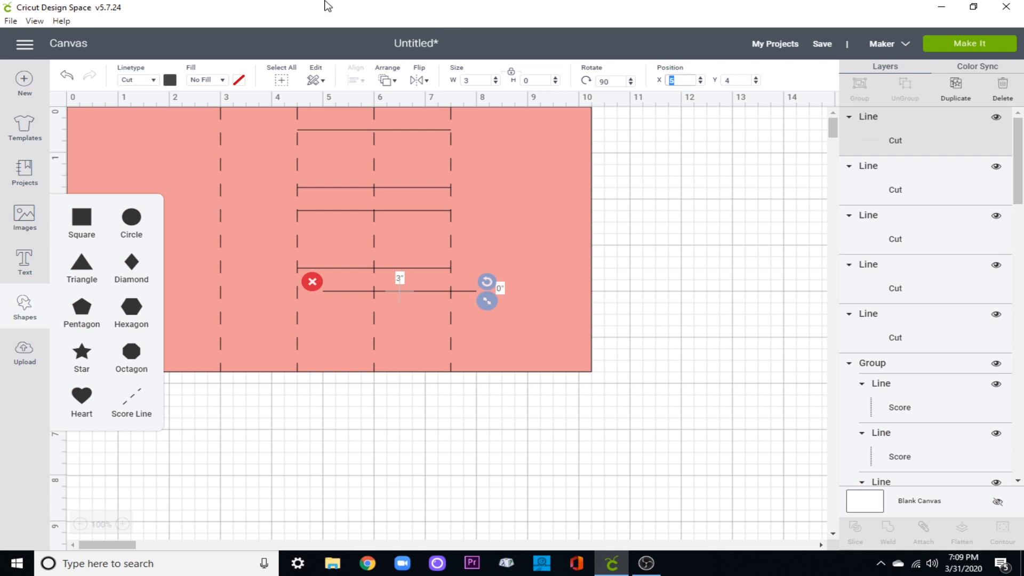
key(Return)
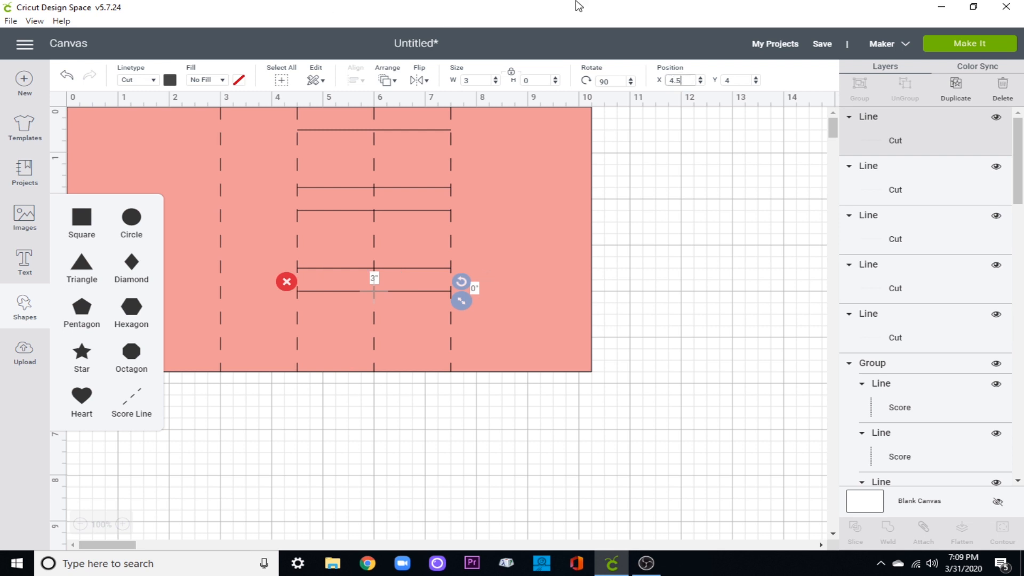
Add one more copy of the horizontal cut line, positioned at X 4.5, Y 5.25.
click(964, 94)
key(shift+Tab)
text(4.5)
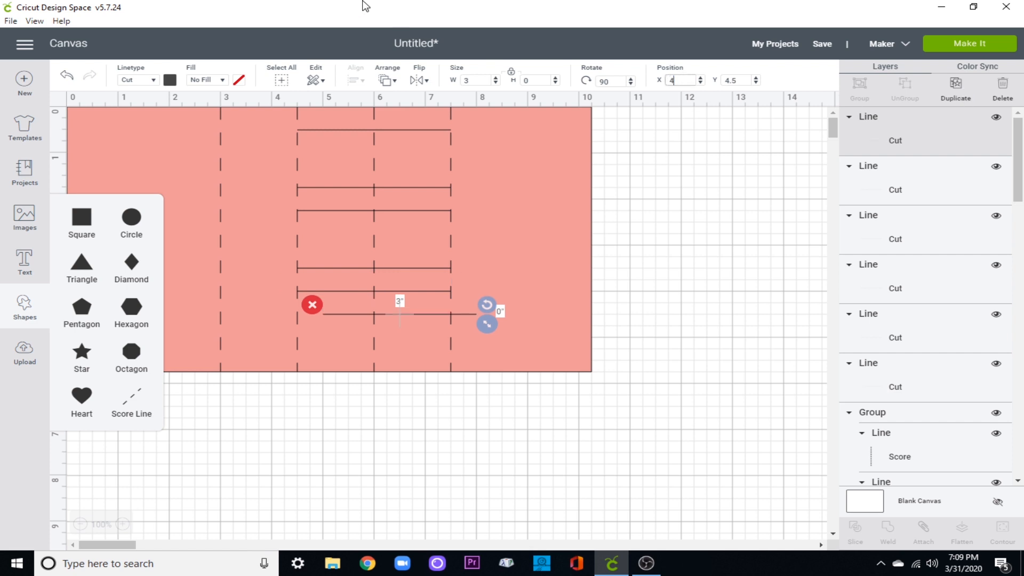
key(Return)
click(739, 80)
double_click(739, 80)
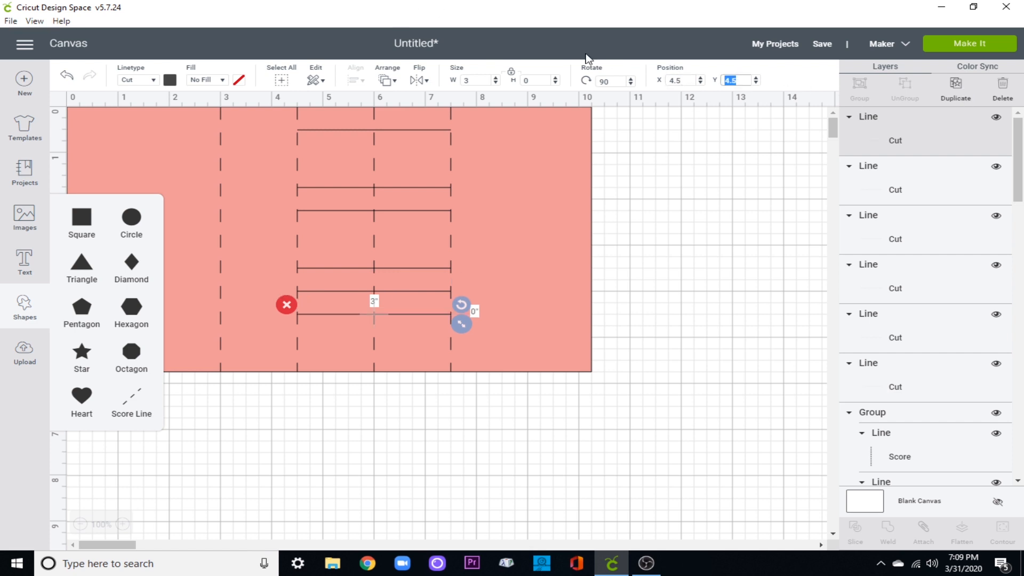
key(Return)
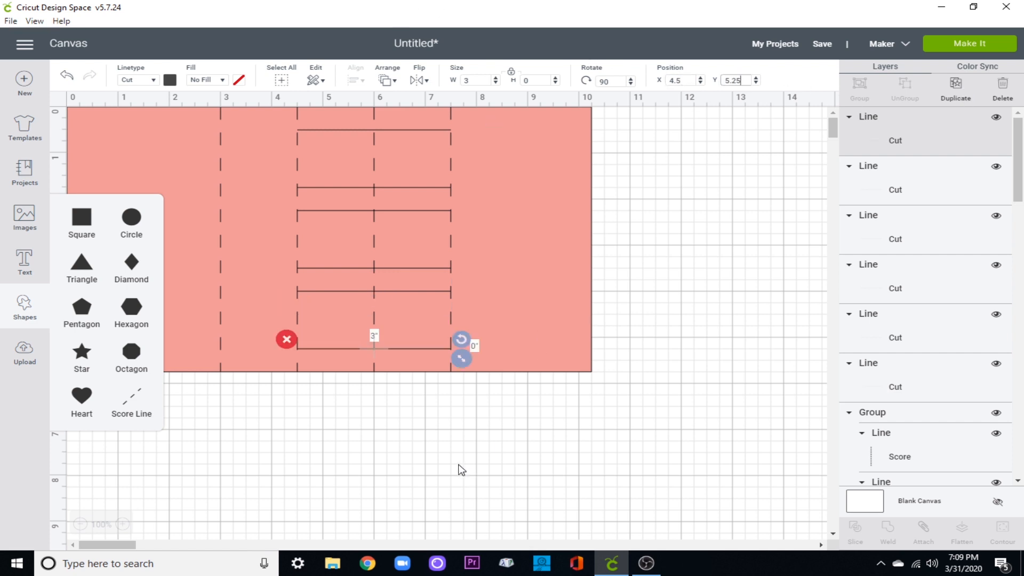
click(400, 495)
Unhide the group of blue-bordered panels and move it beside the pink base to about X 10.556, Y 0.
scroll(992, 405, down, 5)
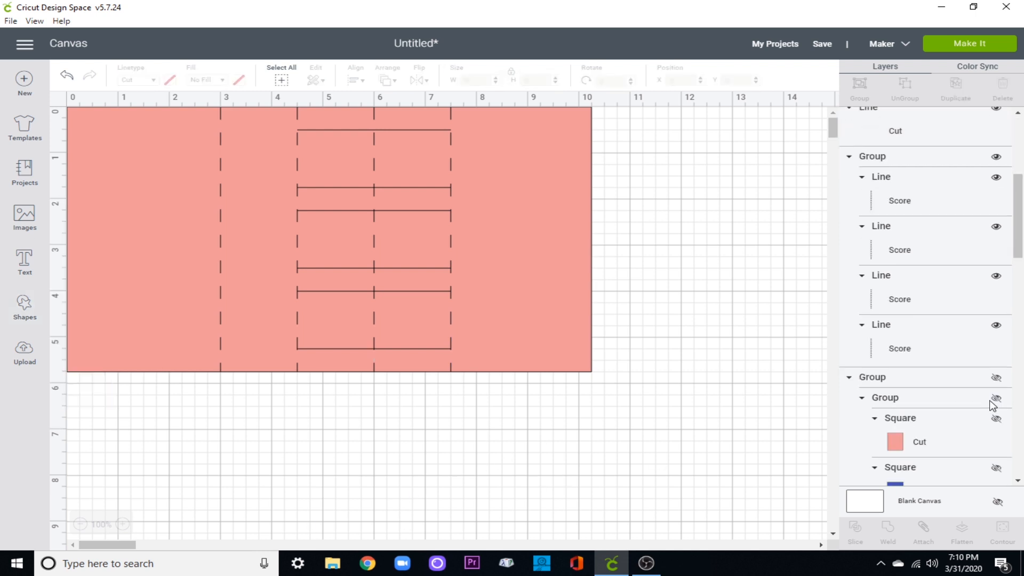
click(996, 314)
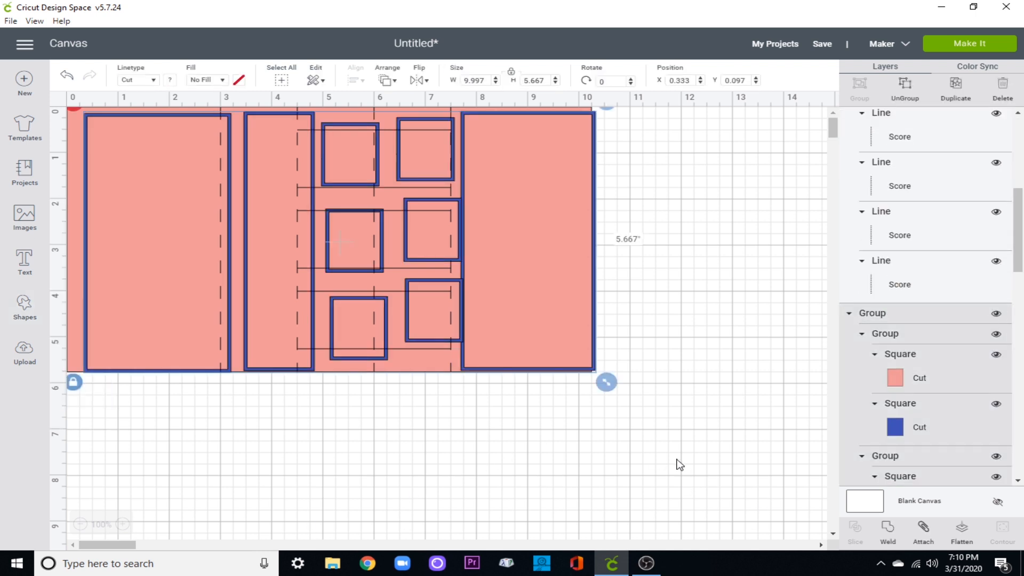
drag(553, 330, 915, 359)
scroll(915, 358, up, 5)
drag(450, 352, 709, 166)
scroll(680, 272, up, 4)
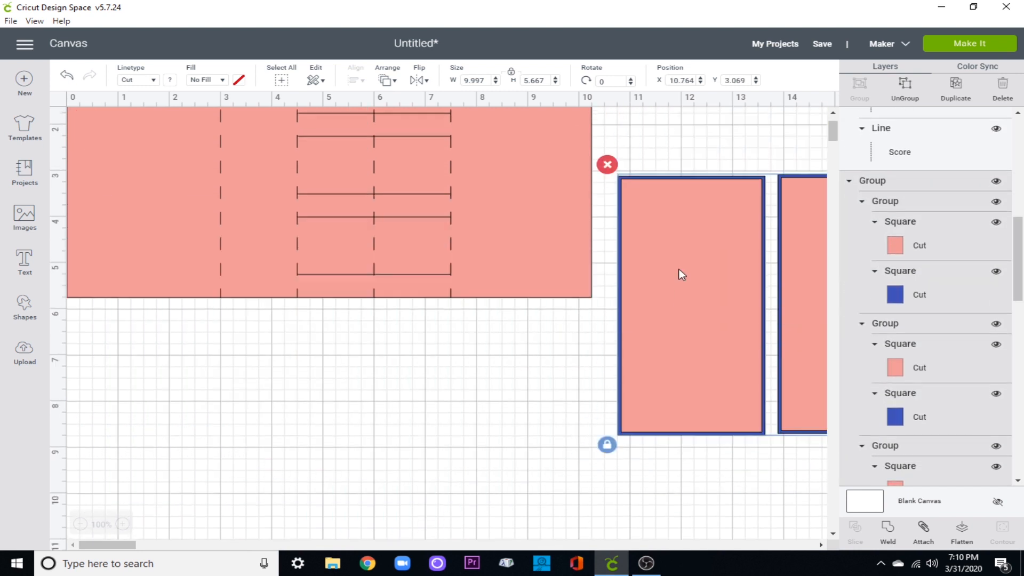
drag(719, 346, 709, 208)
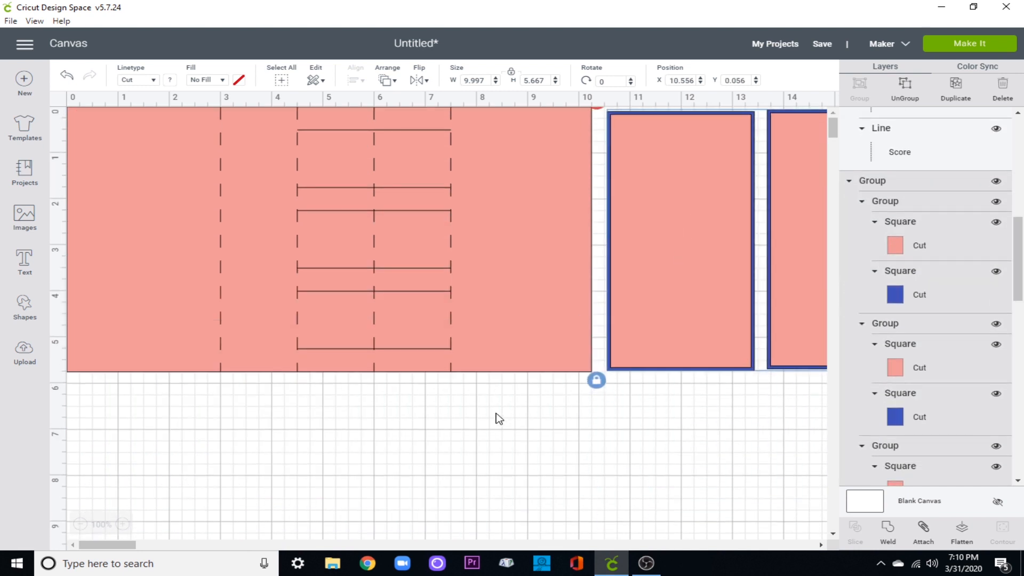
drag(670, 266, 667, 263)
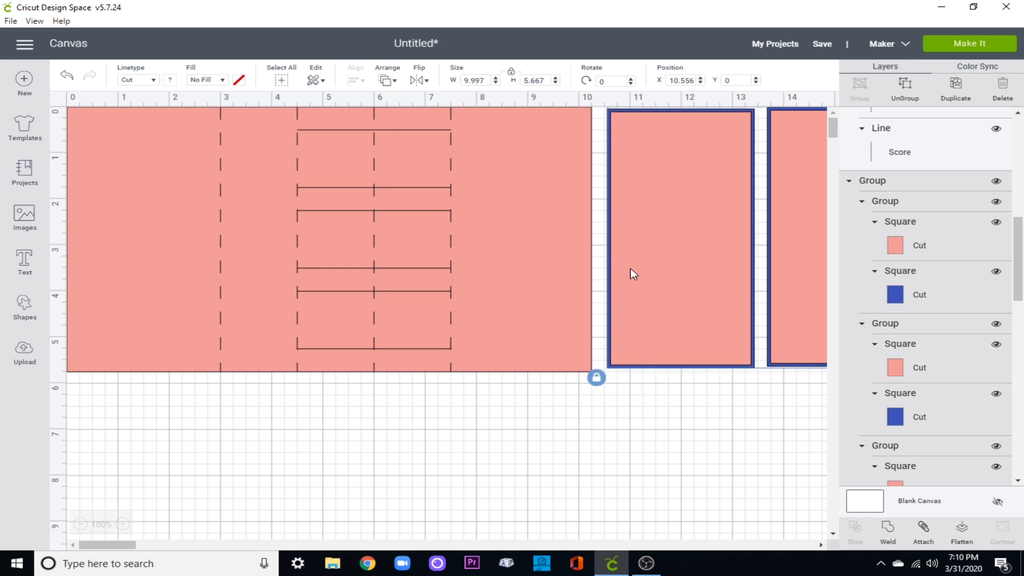
Ungroup the panels, group the 2.875 by 5.625 inch pink and blue pair, and place it on the base's first section.
click(903, 96)
click(721, 224)
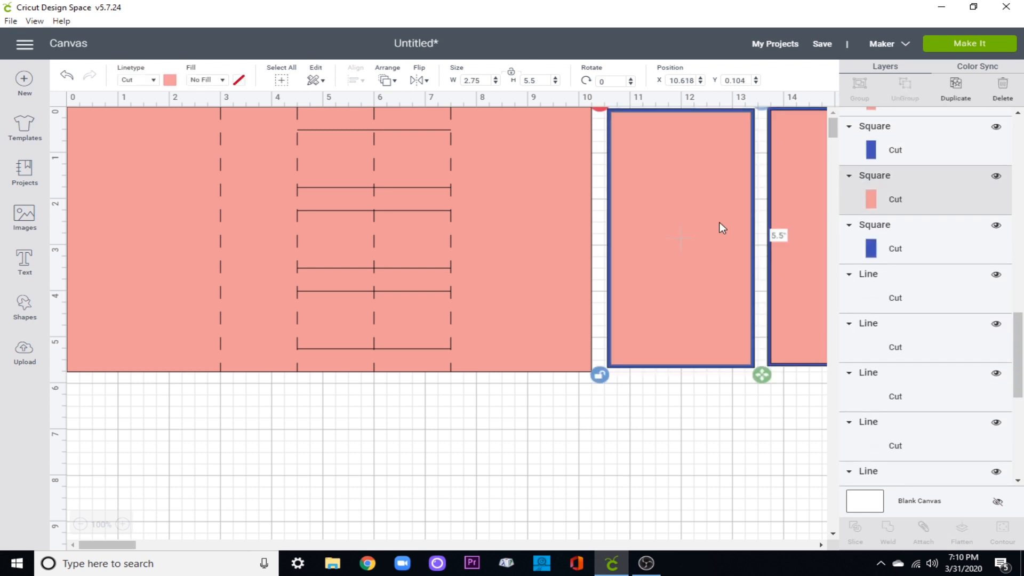
click(860, 87)
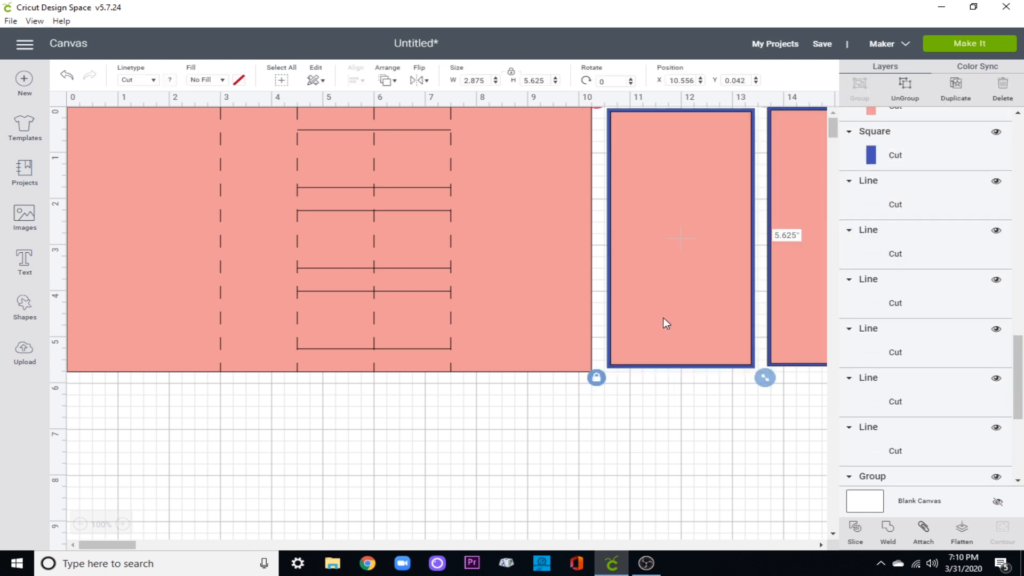
drag(663, 318, 123, 318)
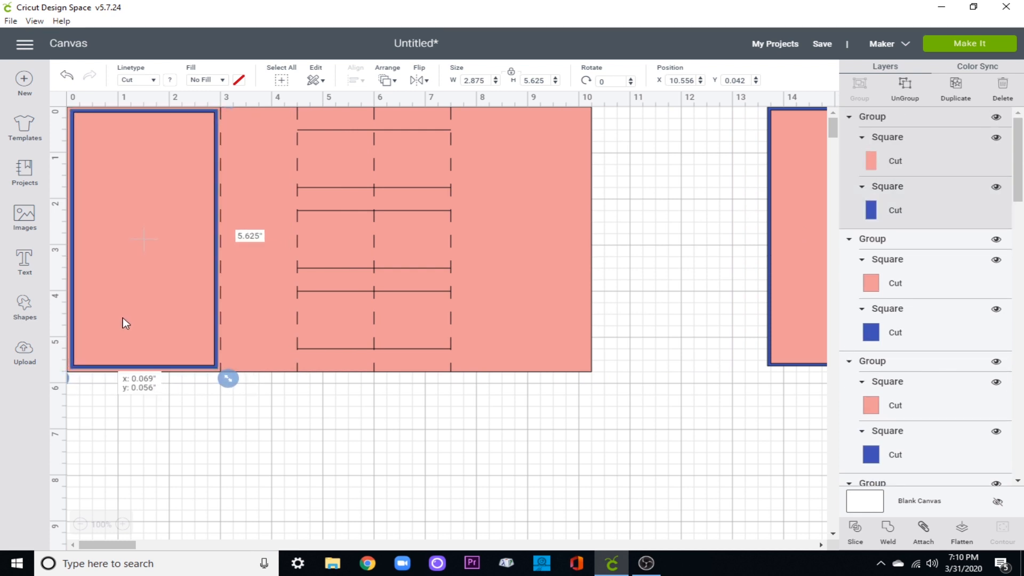
Move the narrow 1.375 by 5.625 inch pink and blue pair into the base's second section and group it.
drag(736, 278, 800, 304)
drag(801, 304, 274, 313)
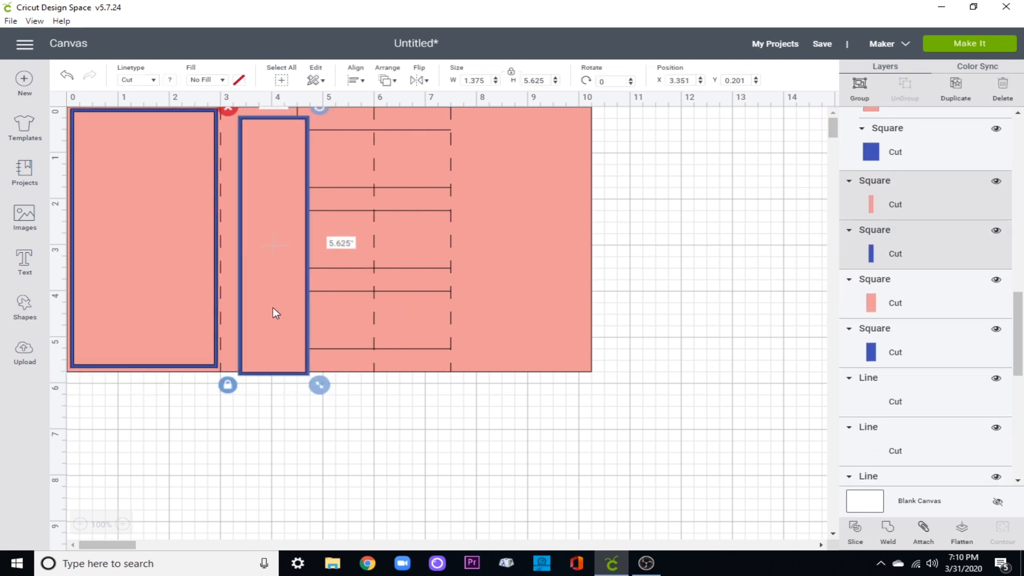
click(860, 85)
drag(261, 271, 244, 280)
Set the X position of the large panel group in the base's first section to 0.063.
click(157, 265)
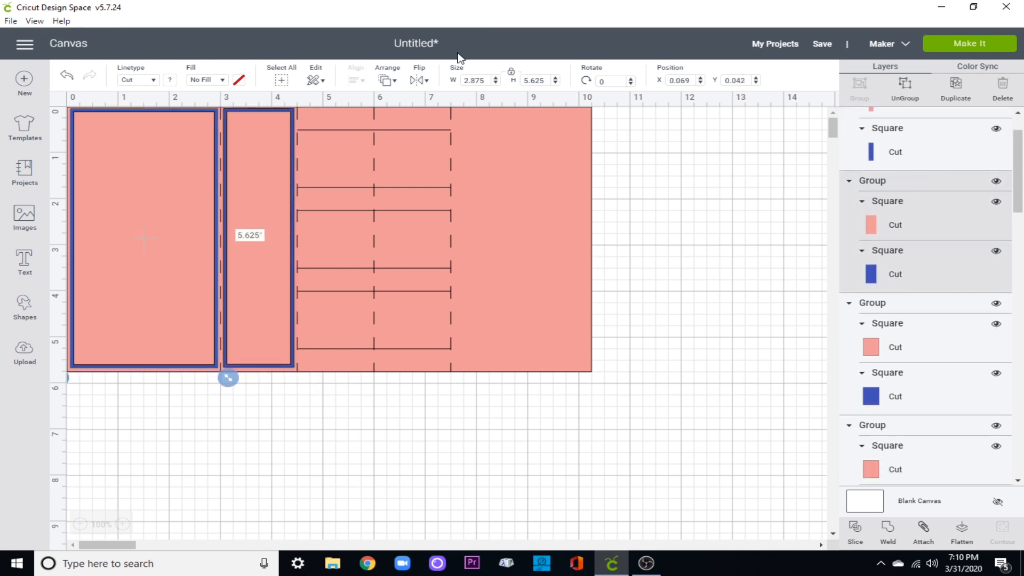
click(688, 80)
key(BackSpace)
text(.125)
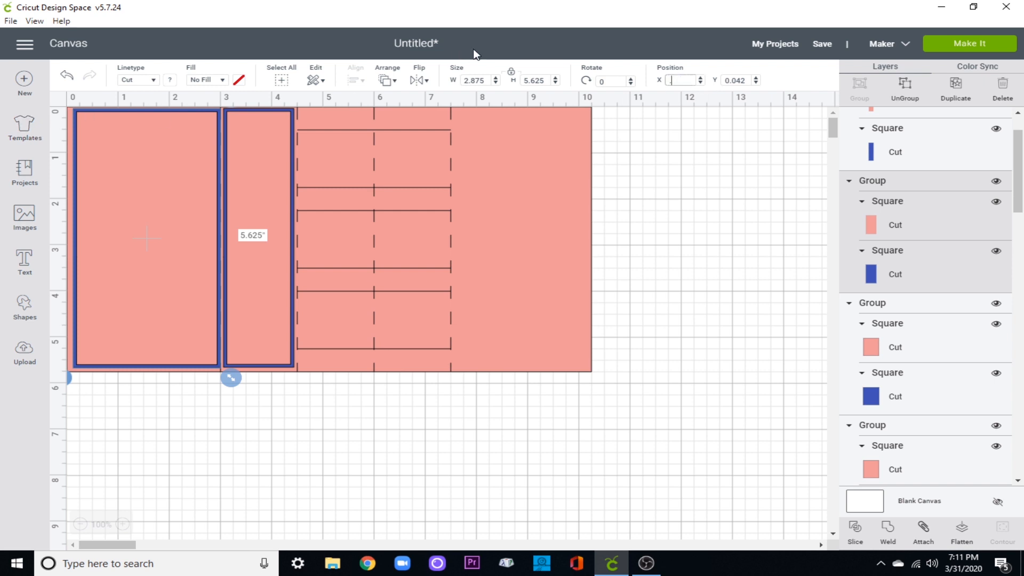
key(Return)
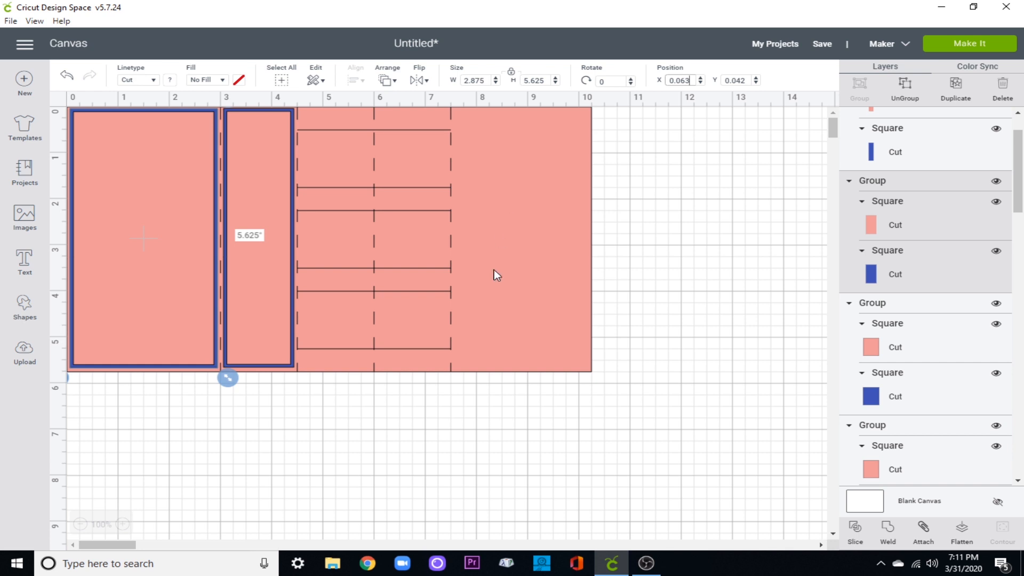
Group the 2.625 by 5.625 inch pink and blue pair and place it on the base's last section at about X 7.594, Y 0.056.
click(179, 545)
drag(388, 347, 50, 357)
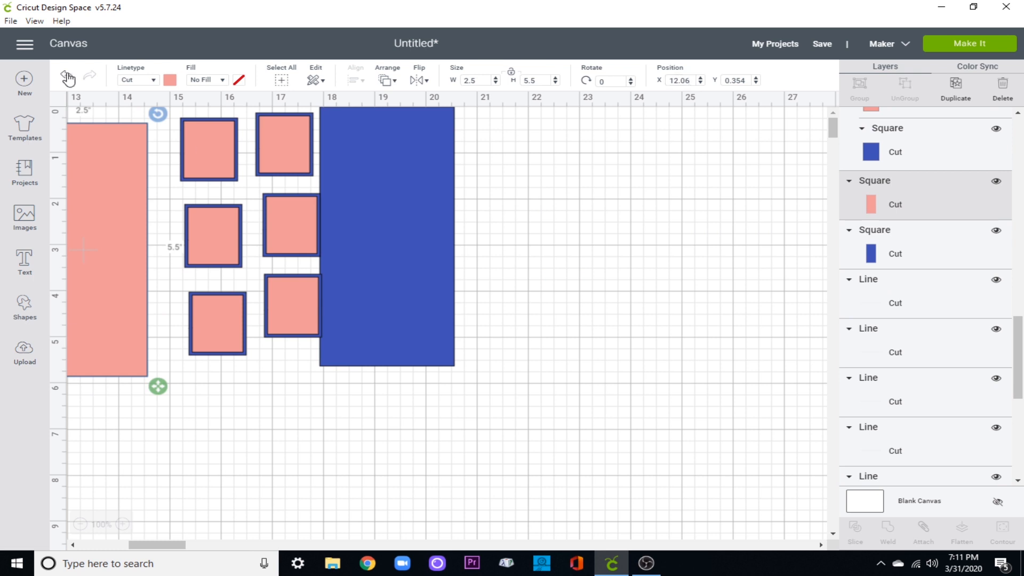
key(ctrl+z)
click(421, 309)
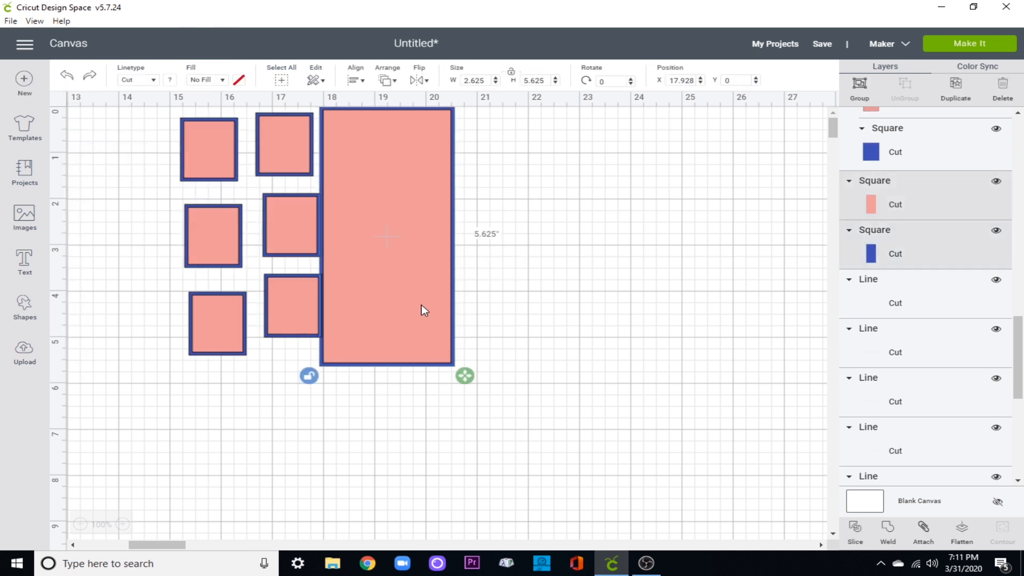
drag(421, 309, 114, 347)
click(860, 86)
drag(187, 545, 127, 515)
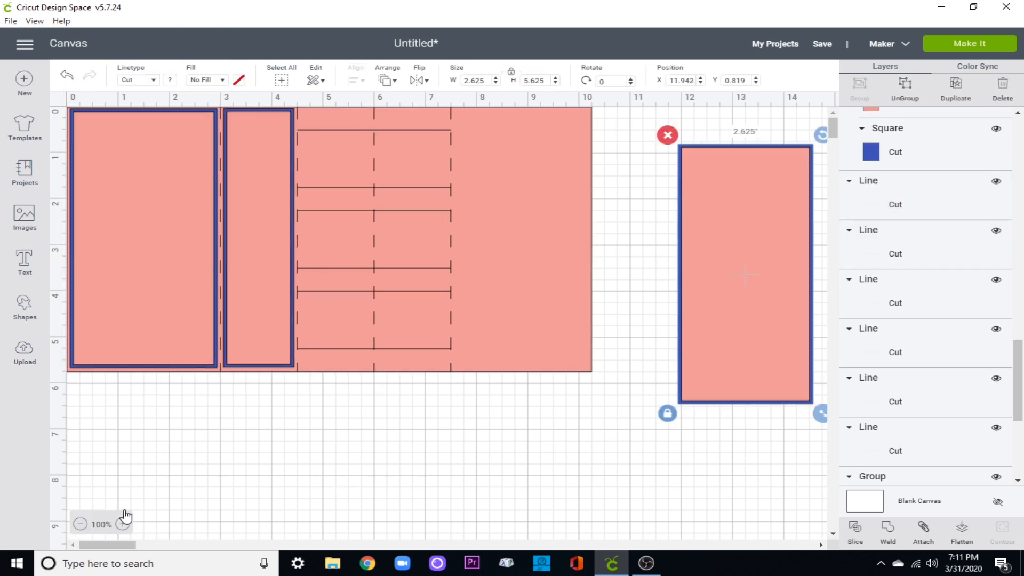
drag(725, 361, 560, 328)
Move the six small blue-bordered panels together to just below the base, at about X 4.451, Y 6.271.
click(287, 545)
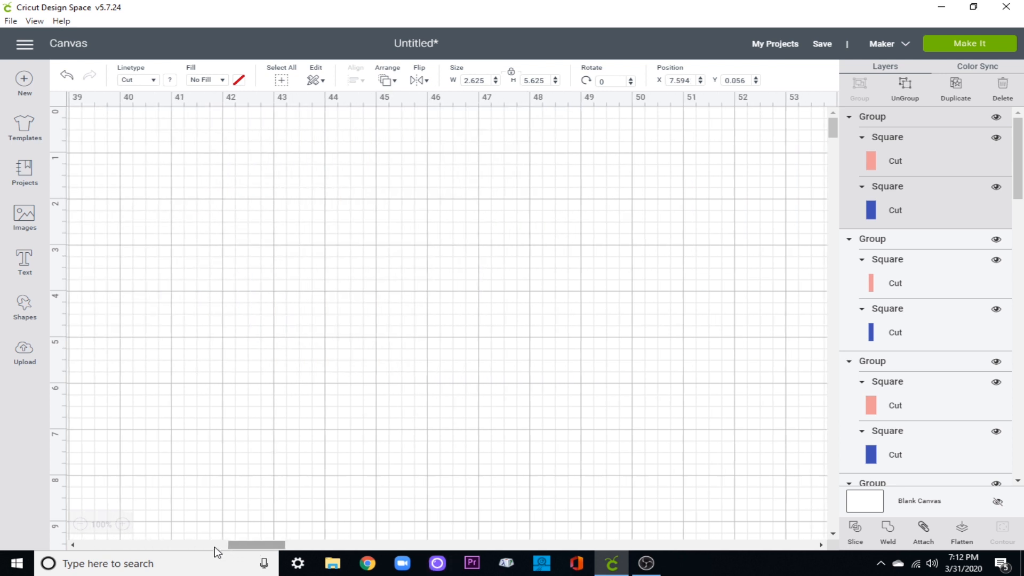
drag(254, 547, 158, 547)
drag(222, 396, 81, 289)
drag(171, 544, 95, 544)
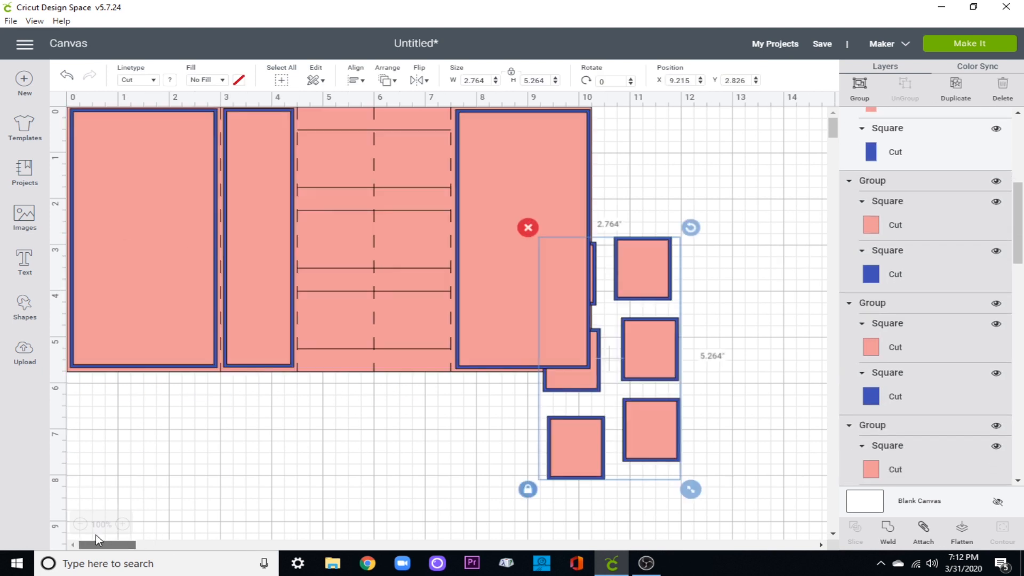
drag(646, 276, 402, 435)
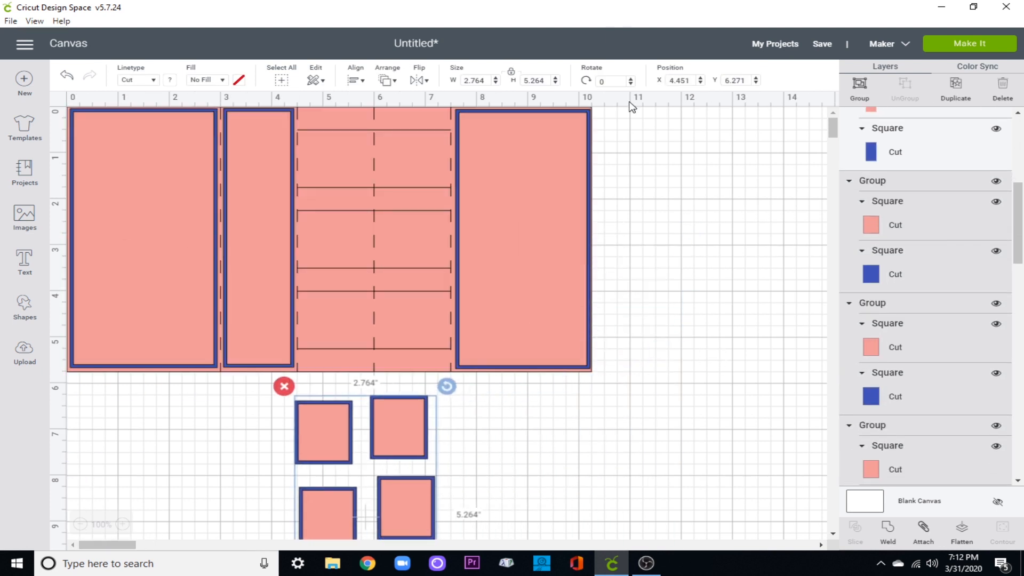
Rotate the six small panels together by 90 degrees and deselect them.
double_click(618, 80)
text(90)
key(Return)
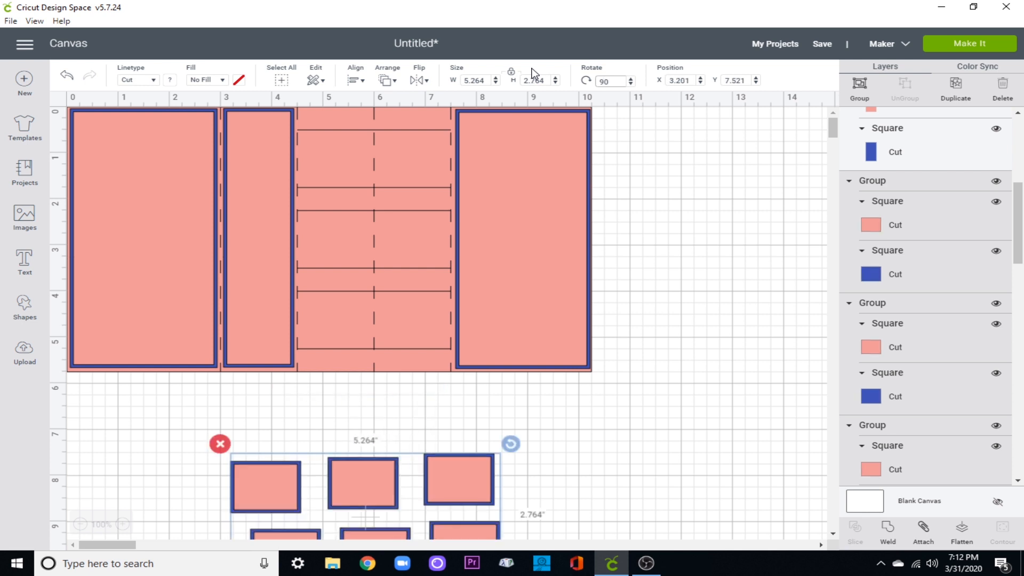
click(733, 483)
Place the six small panels individually between the paired cut lines, two per row on either side of the middle score line.
drag(451, 433, 424, 340)
drag(334, 457, 338, 320)
drag(282, 477, 345, 226)
drag(452, 535, 398, 222)
drag(385, 539, 420, 133)
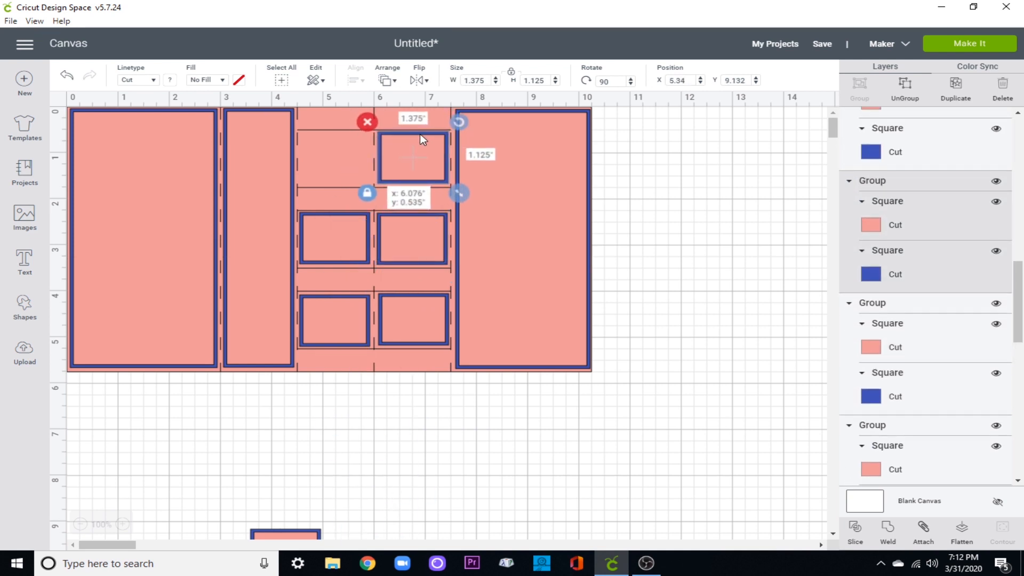
drag(301, 538, 349, 139)
click(358, 515)
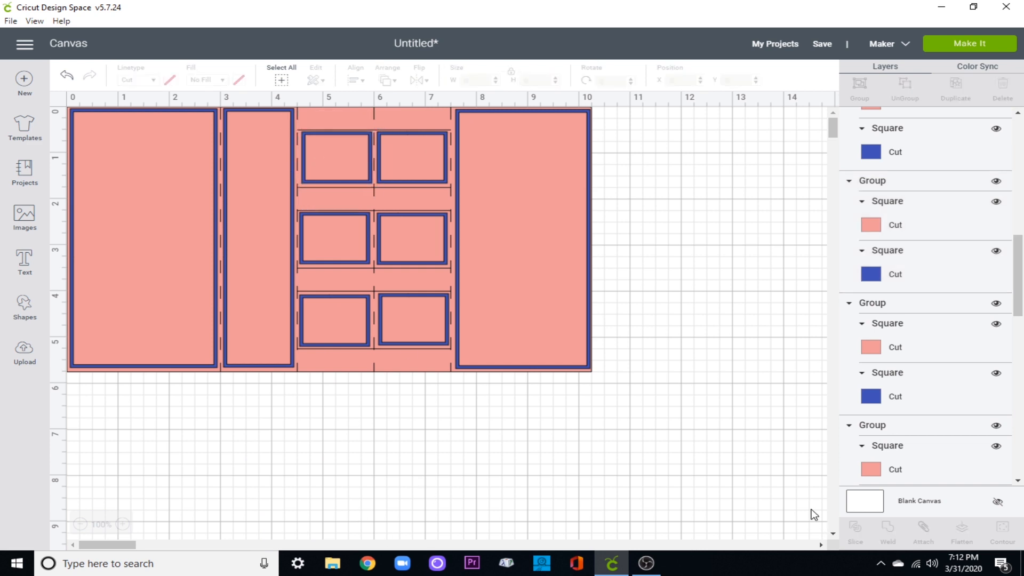
Save the project under the name Fancy Tri-fold.
click(821, 43)
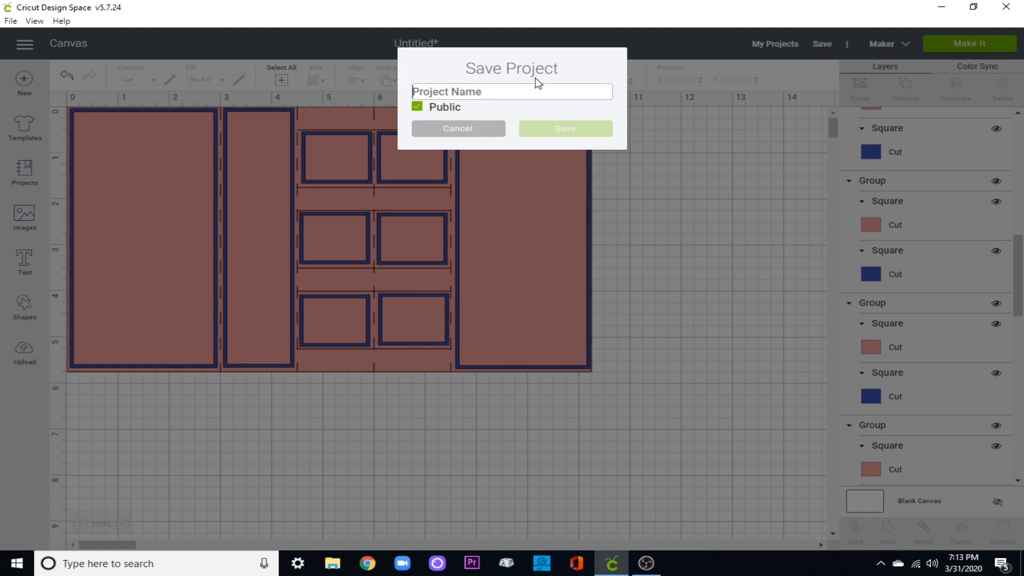
text(Fancy Tri-f)
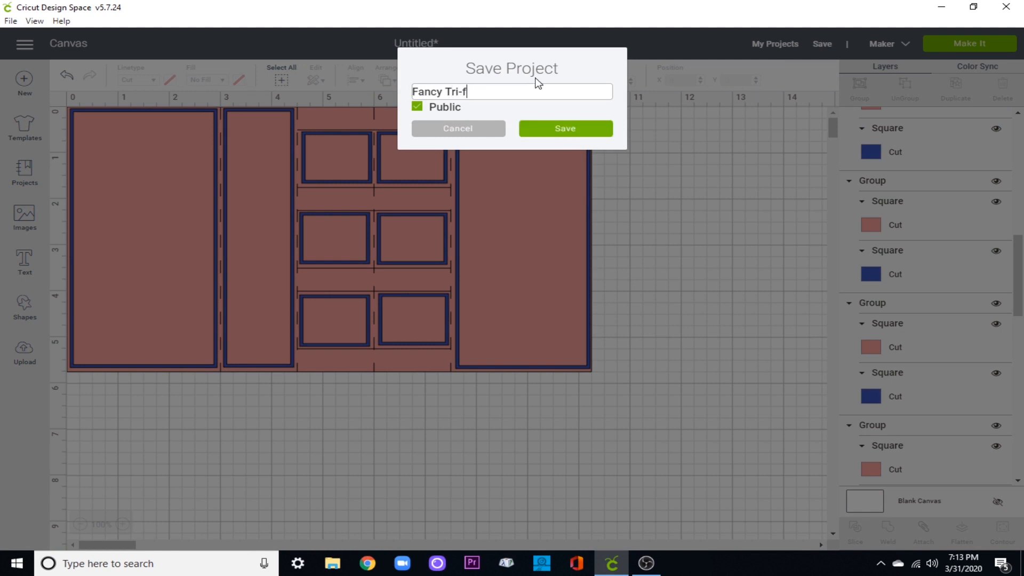
text(old)
key(Return)
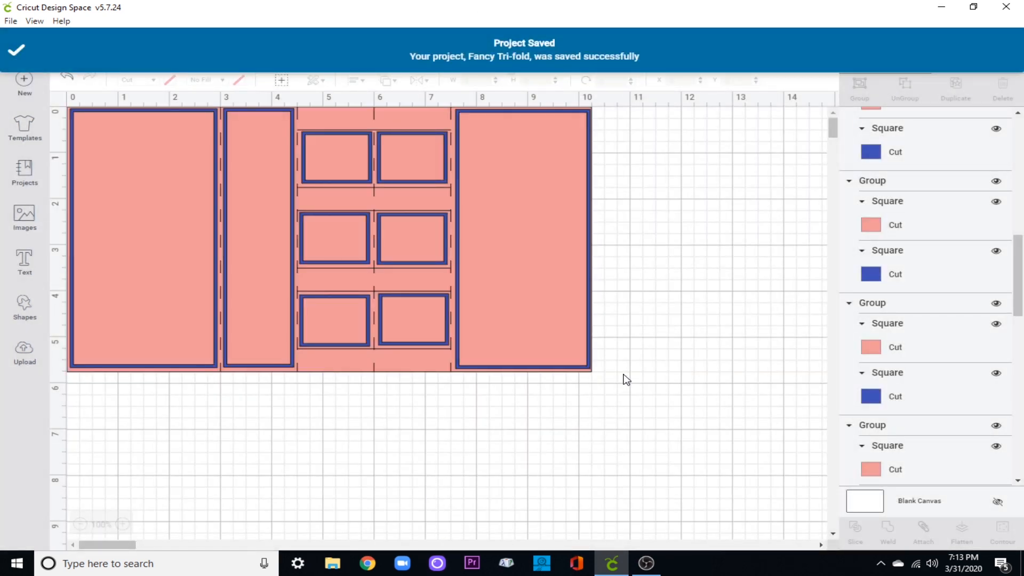
Resize the large panel group in the base's first section to 2.75 inches wide and, with proportions unlocked, 5.5 inches high.
click(134, 320)
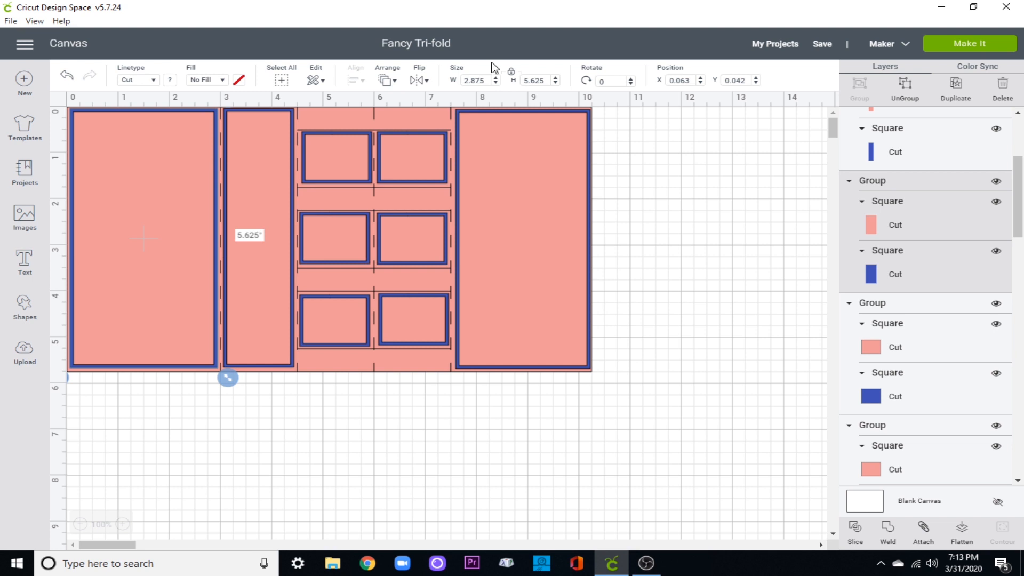
click(487, 80)
drag(487, 81, 473, 80)
text(7)
key(Return)
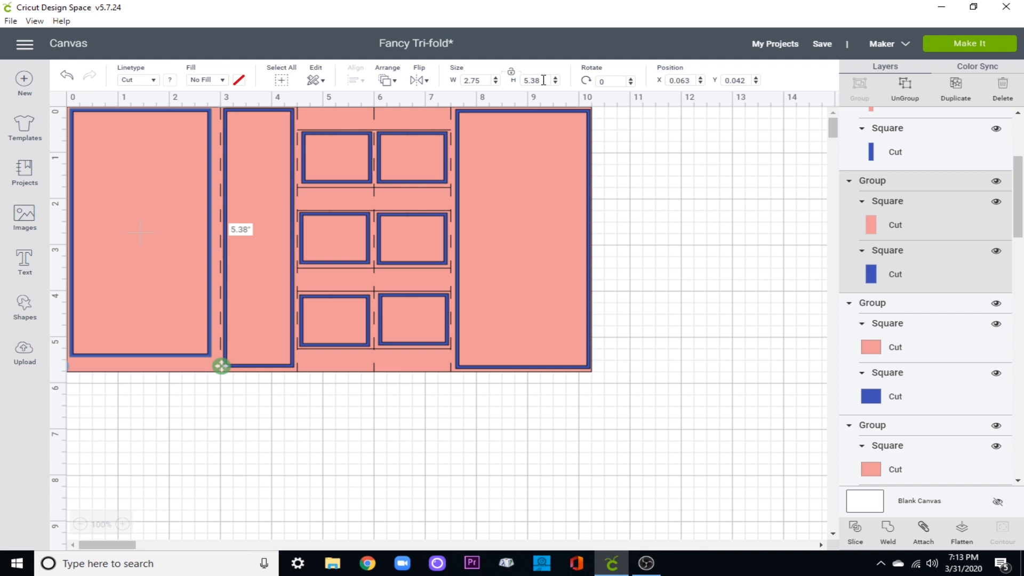
click(543, 80)
key(Return)
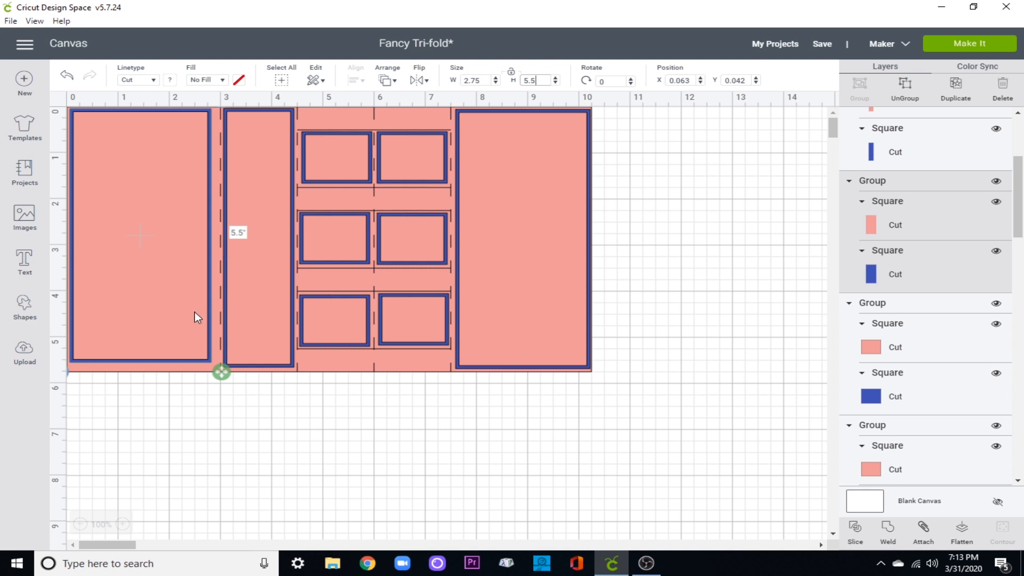
Position the resized large panel group at X 0.125, Y 0.125.
drag(195, 312, 195, 312)
drag(692, 80, 531, 55)
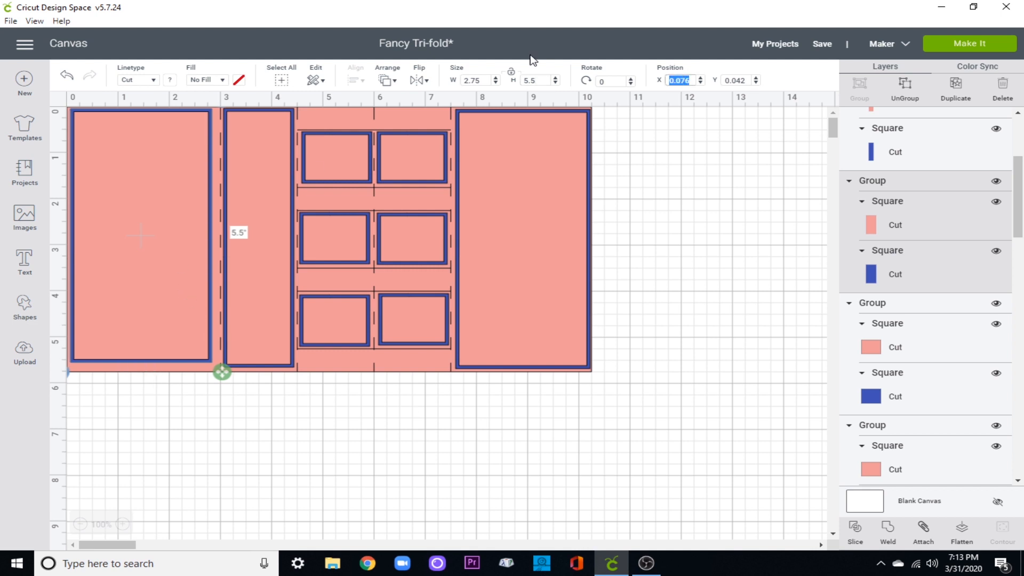
text(.125)
key(Return)
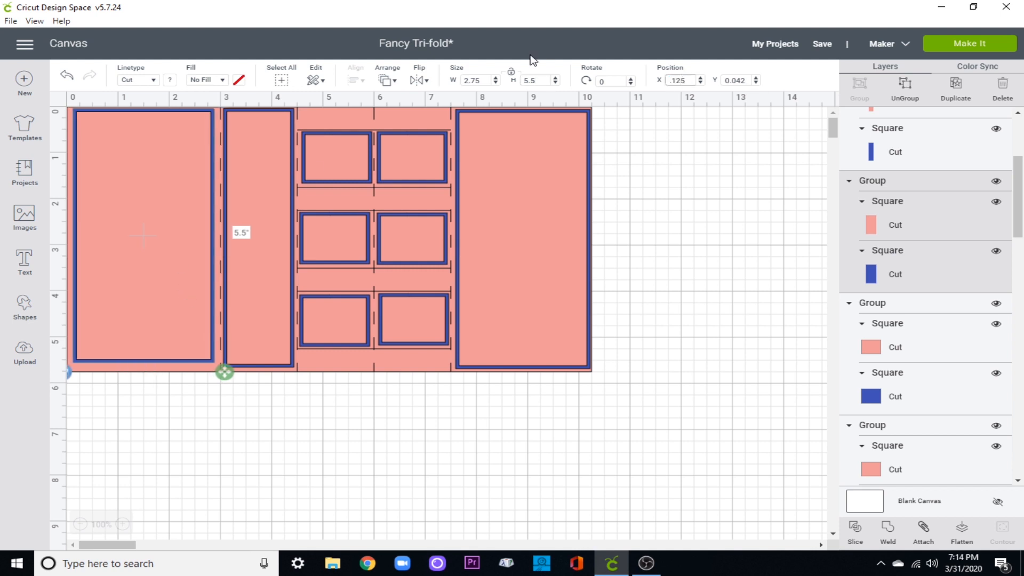
double_click(746, 80)
text(.125)
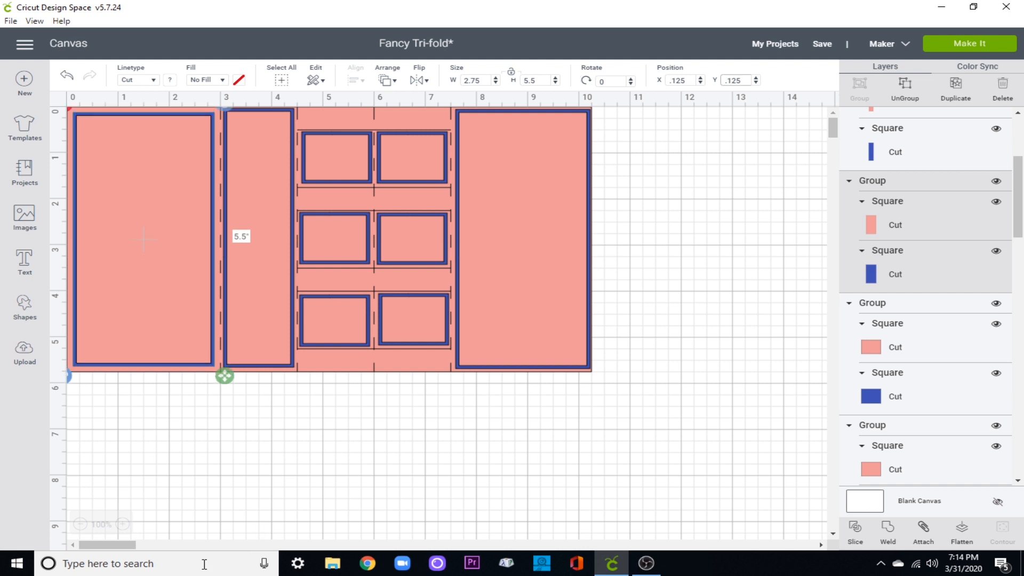
Ungroup the large panel in the base's first section so its pink and blue layers are separate.
click(890, 206)
click(121, 303)
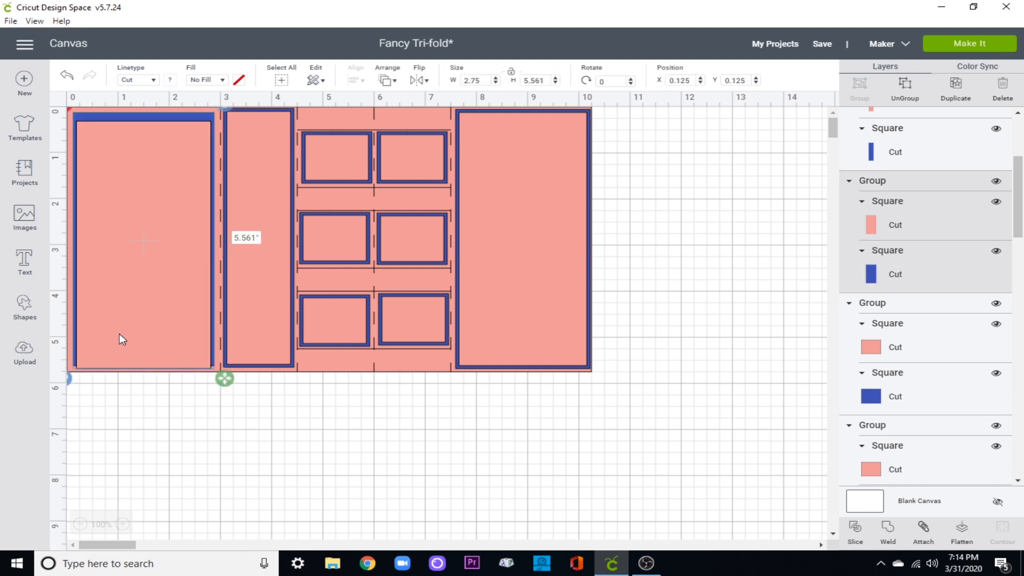
click(907, 86)
click(196, 116)
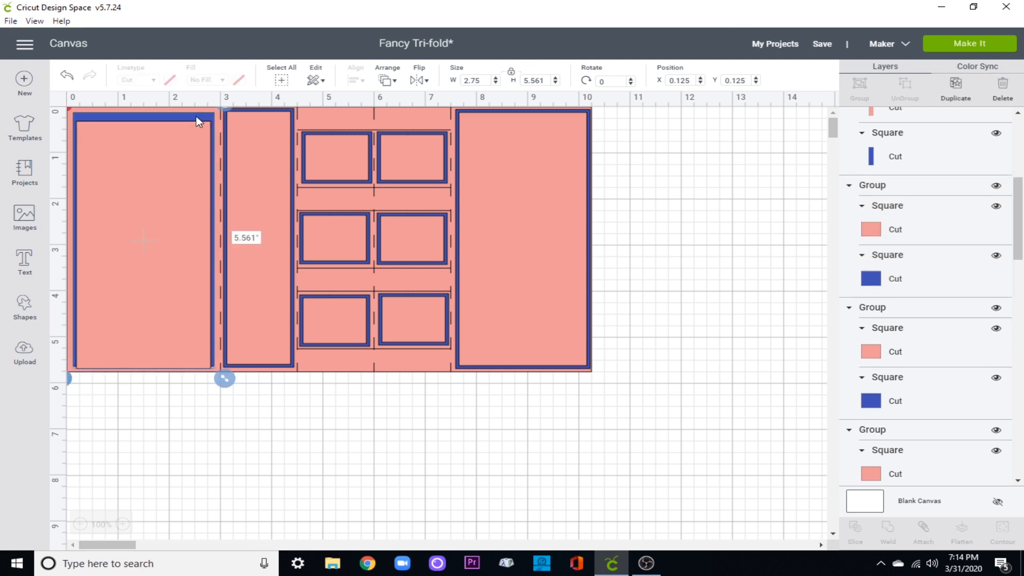
click(161, 244)
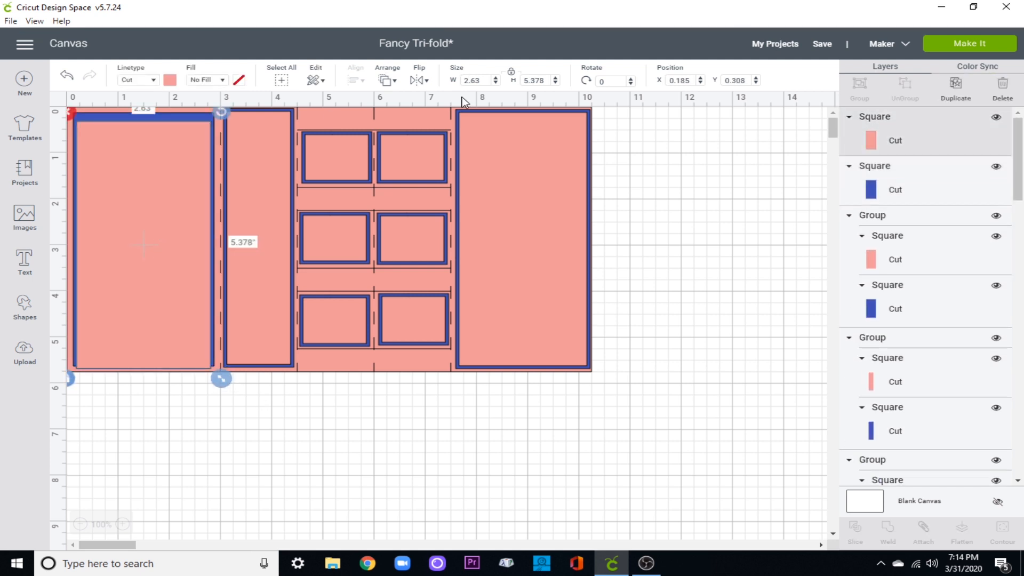
Resize the first section panel's pink layer to 2.5 inches wide and 5.25 inches high with proportions unlocked.
click(181, 114)
click(167, 239)
click(512, 74)
drag(479, 81, 306, 50)
text(2.5)
click(168, 114)
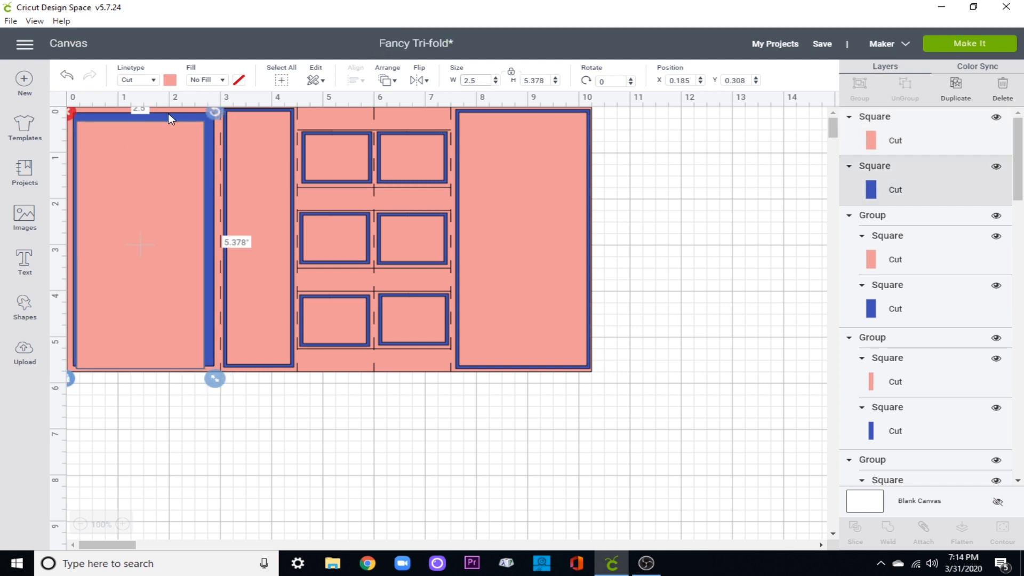
click(167, 218)
drag(544, 80, 344, 38)
text(5.25)
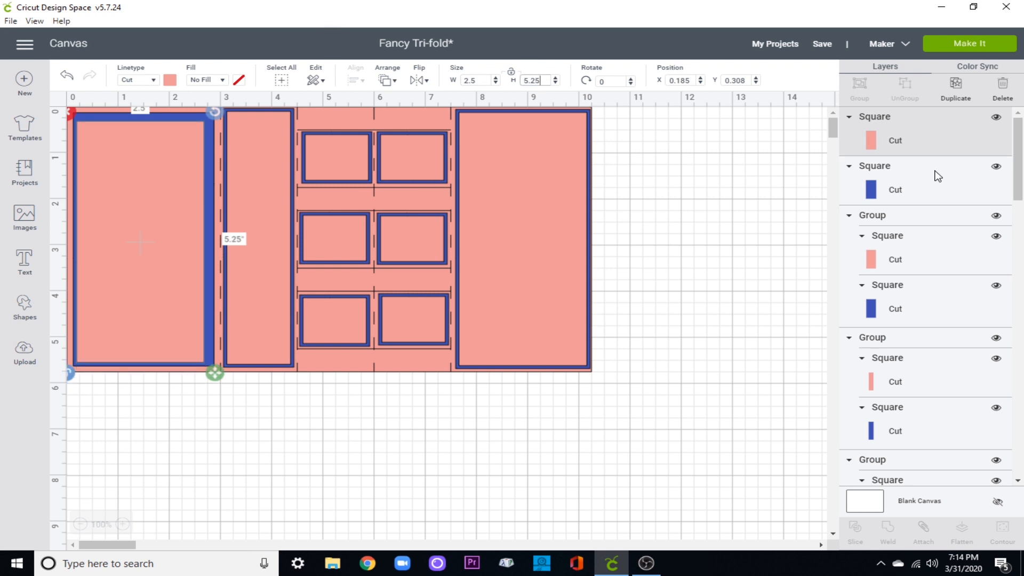
Center the first section's pink layer on its blue layer.
shift+click(922, 191)
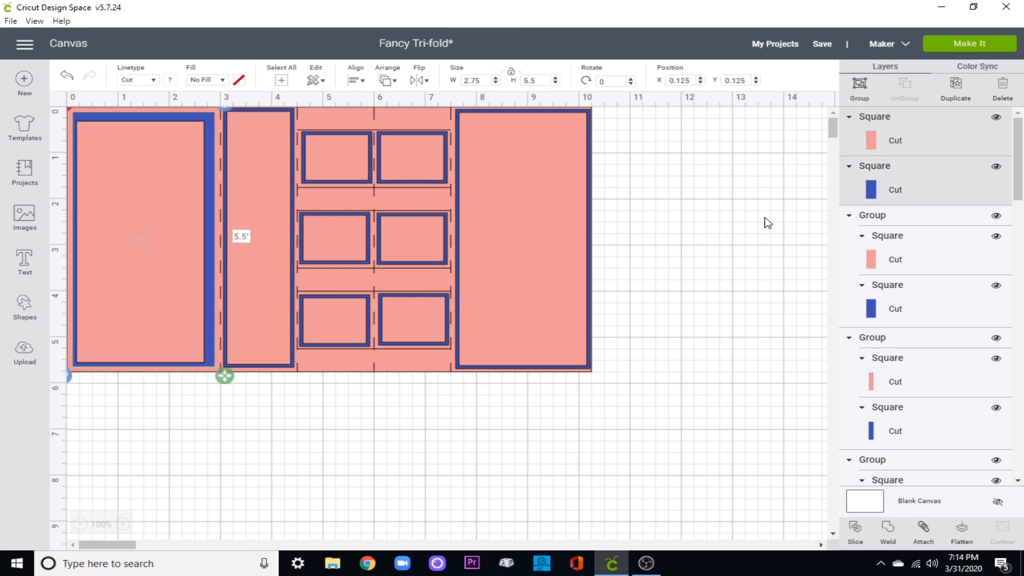
click(355, 80)
click(400, 225)
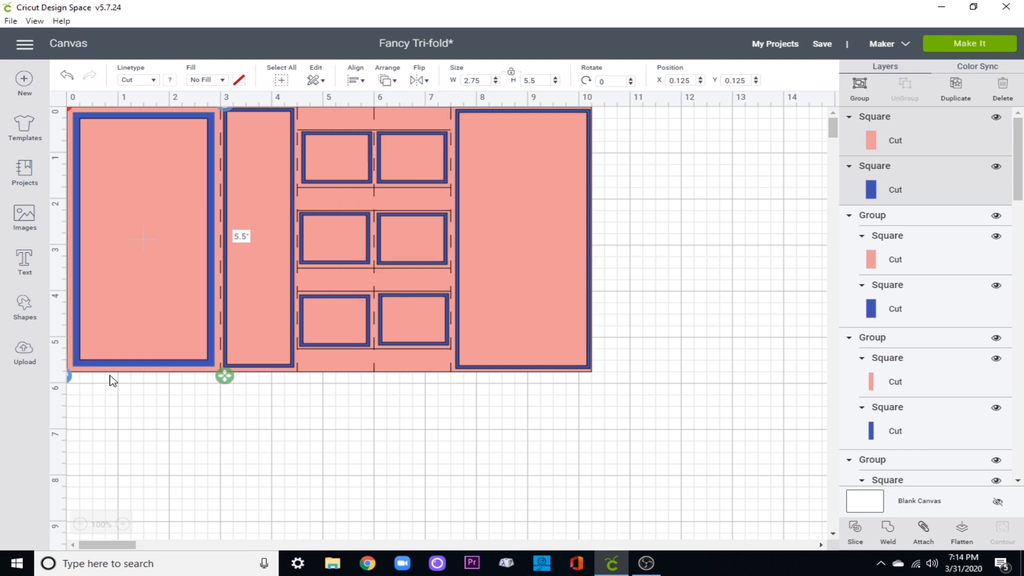
Resize the large panel group in the base's last section to 2.5 by 5.5 inches with proportions unlocked.
click(571, 270)
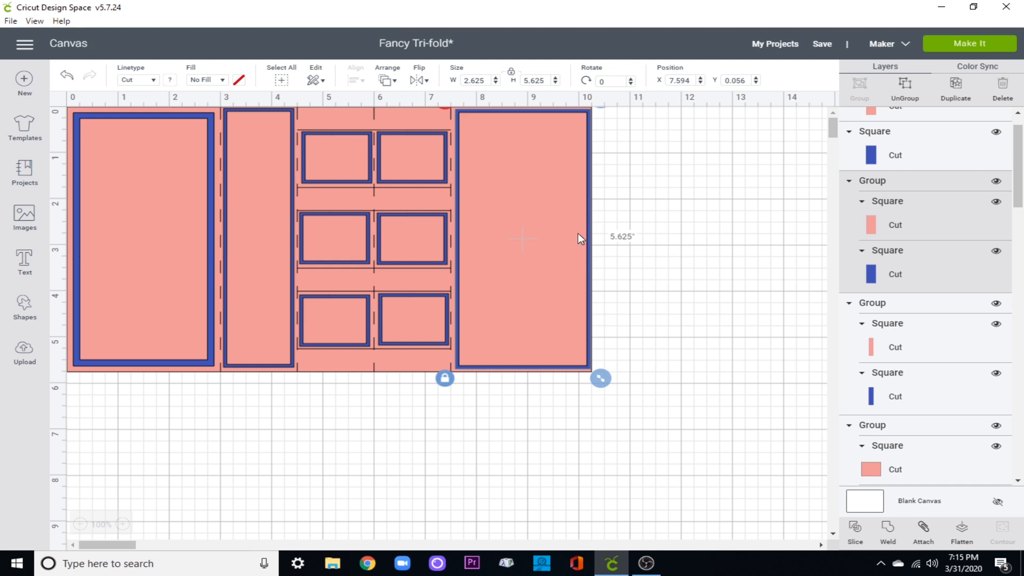
click(512, 72)
double_click(475, 80)
text(2.5)
key(Return)
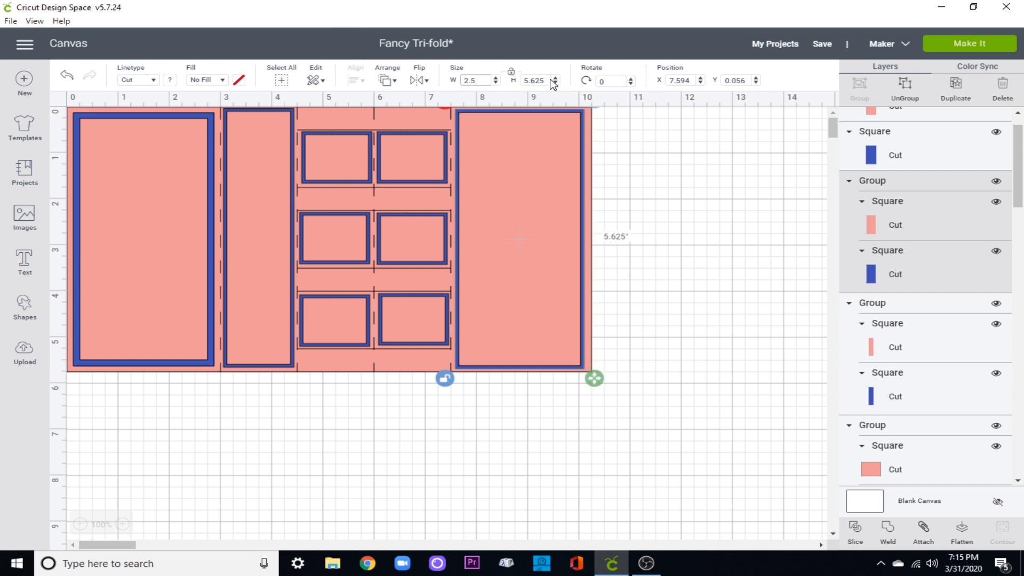
key(Tab)
text(5.5)
key(Return)
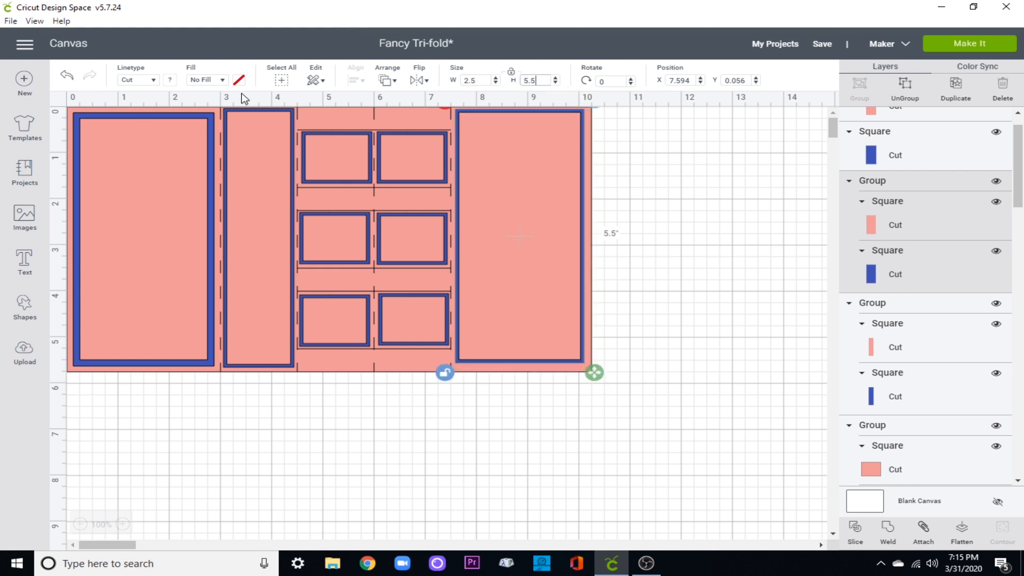
Ungroup the last section's panel and resize its pink layer to 2.25 inches wide and 5.25 inches high.
click(910, 85)
click(895, 222)
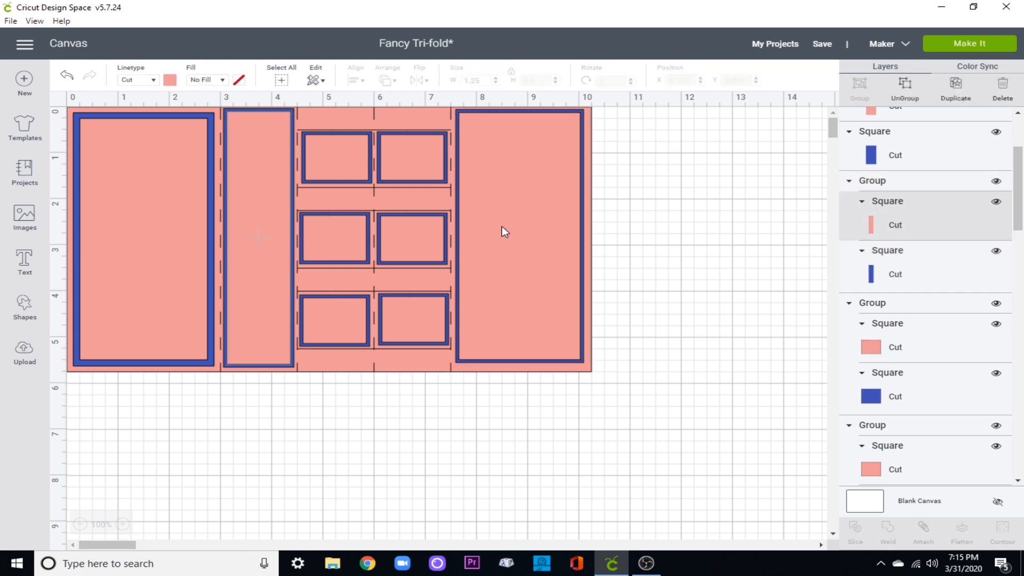
click(504, 232)
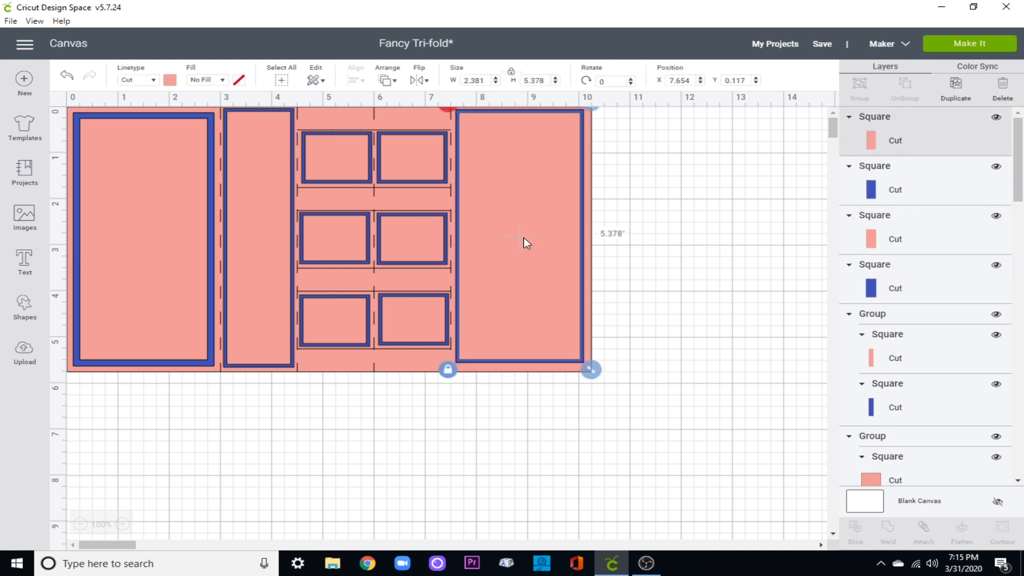
click(510, 72)
drag(491, 81, 251, 11)
text(2.25)
key(Return)
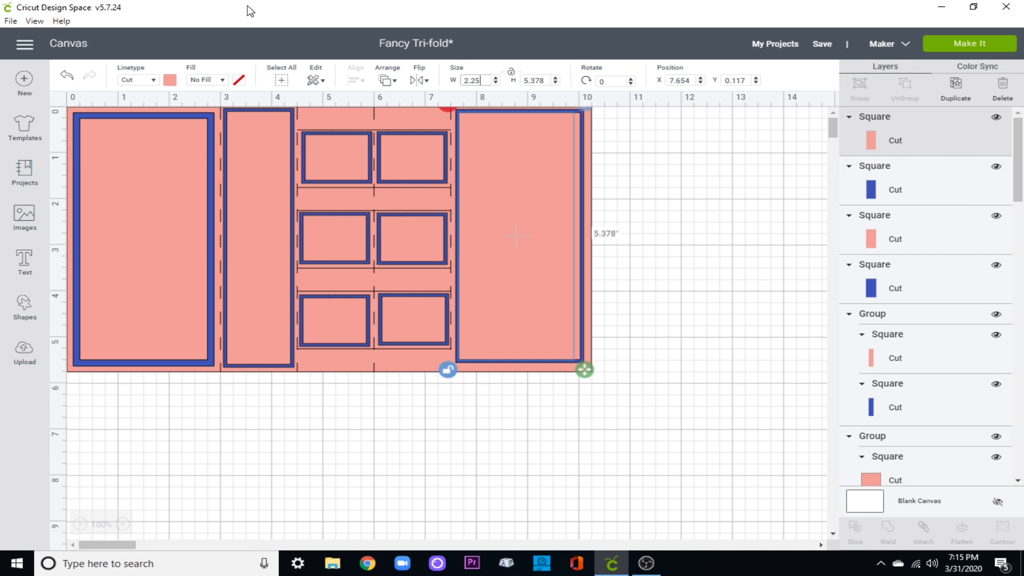
key(Tab)
text(5.25)
key(Return)
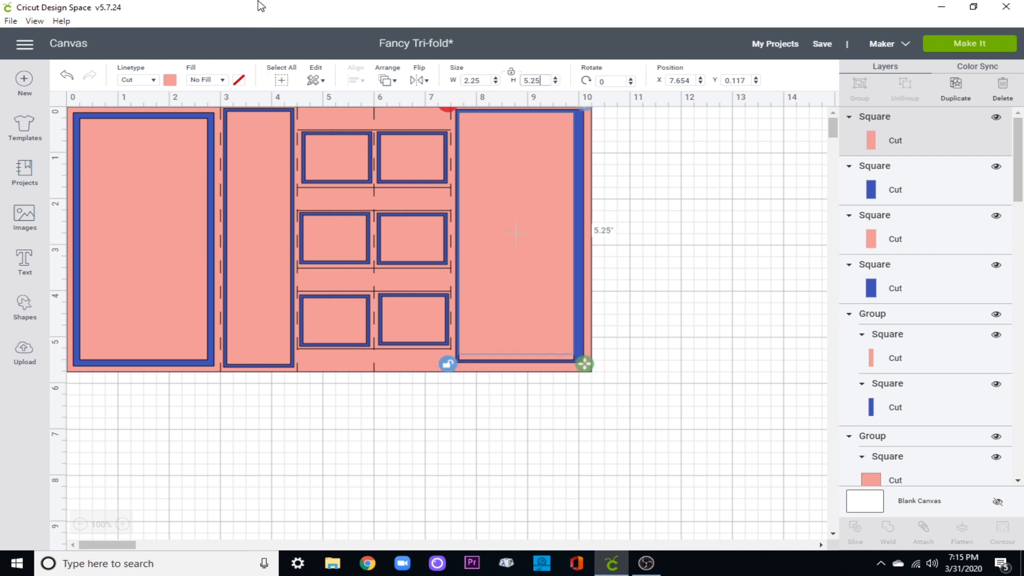
Center the last section's pink layer on its blue layer.
shift+click(536, 362)
click(356, 80)
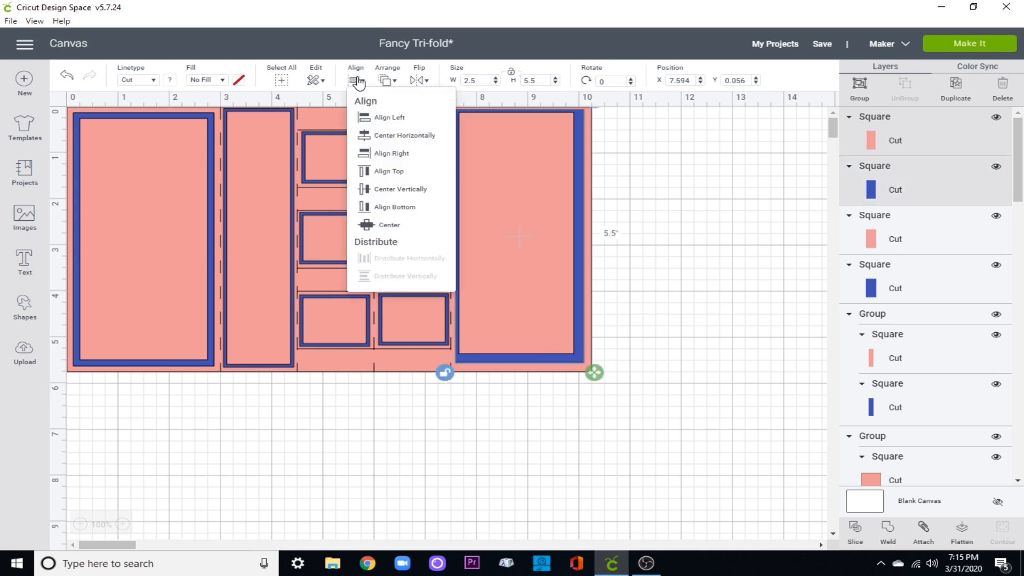
click(374, 224)
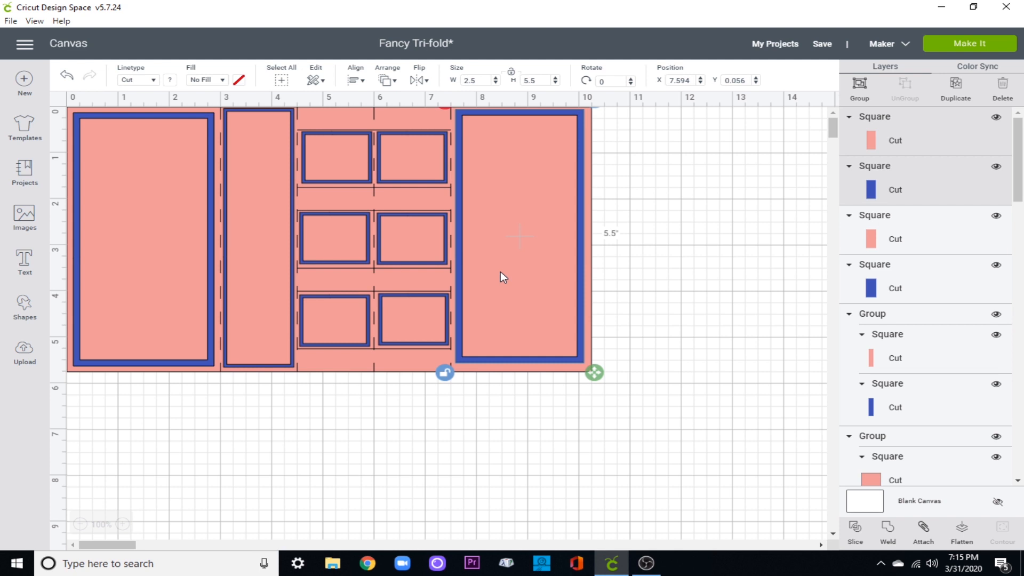
Position the last section's paired pink and blue layers at X 7.625, Y 0.125.
click(685, 81)
text(7.625)
key(Return)
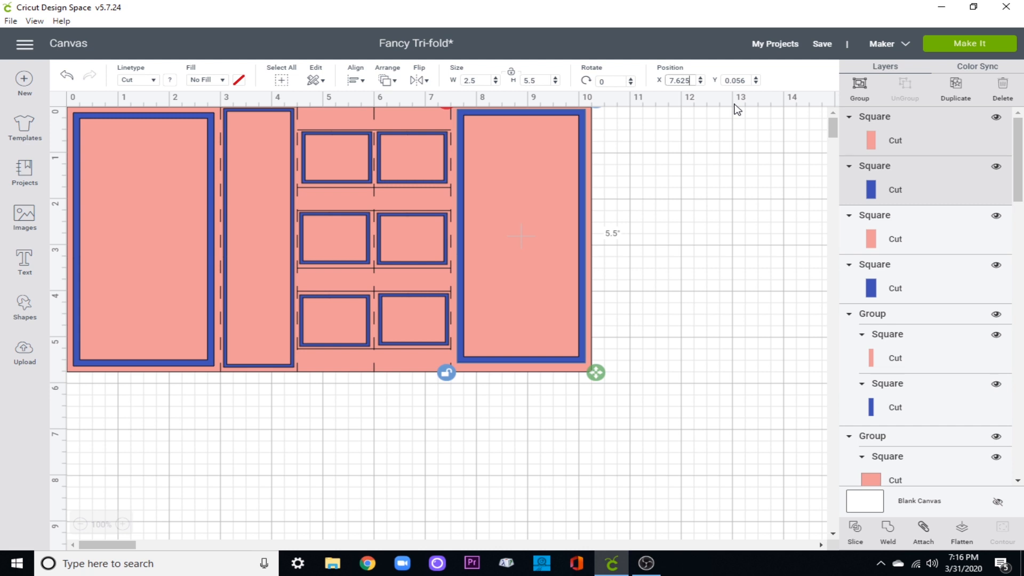
key(Tab)
key(BackSpace)
key(Return)
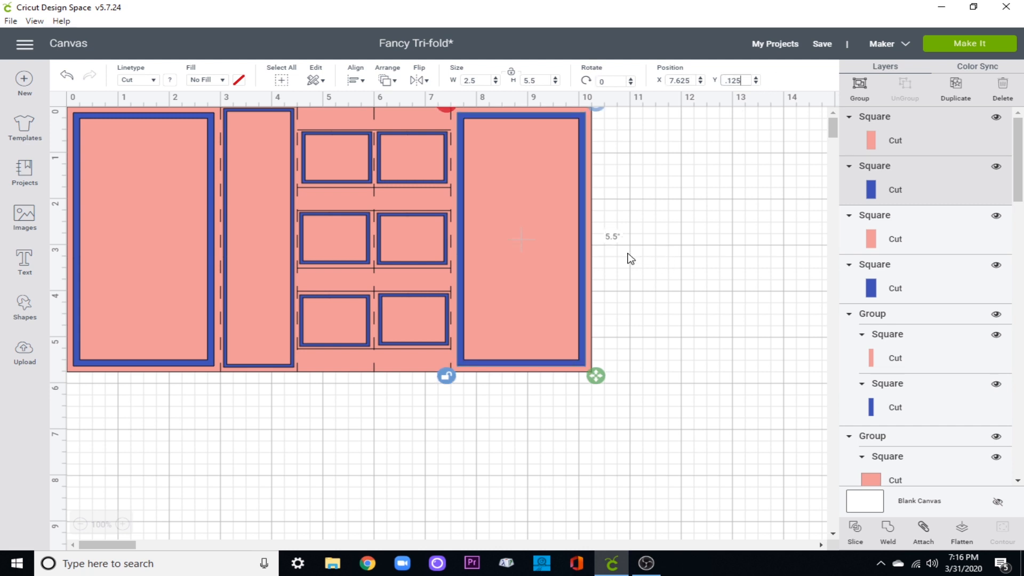
Try a 1.5 inch width for the narrow panel group in the base's second section and undo it.
click(251, 347)
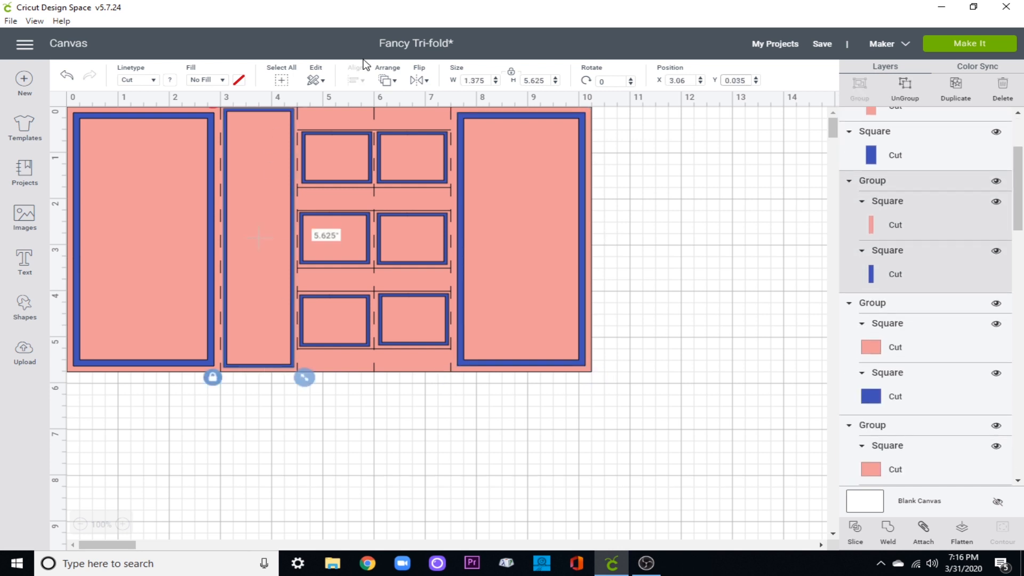
click(512, 76)
drag(487, 80, 335, 36)
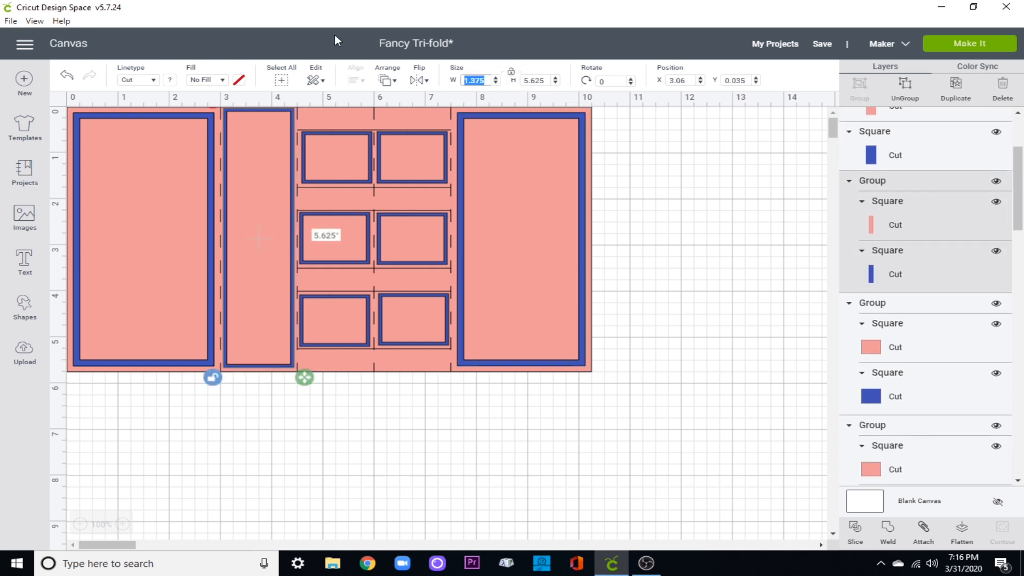
text(1.5)
key(Return)
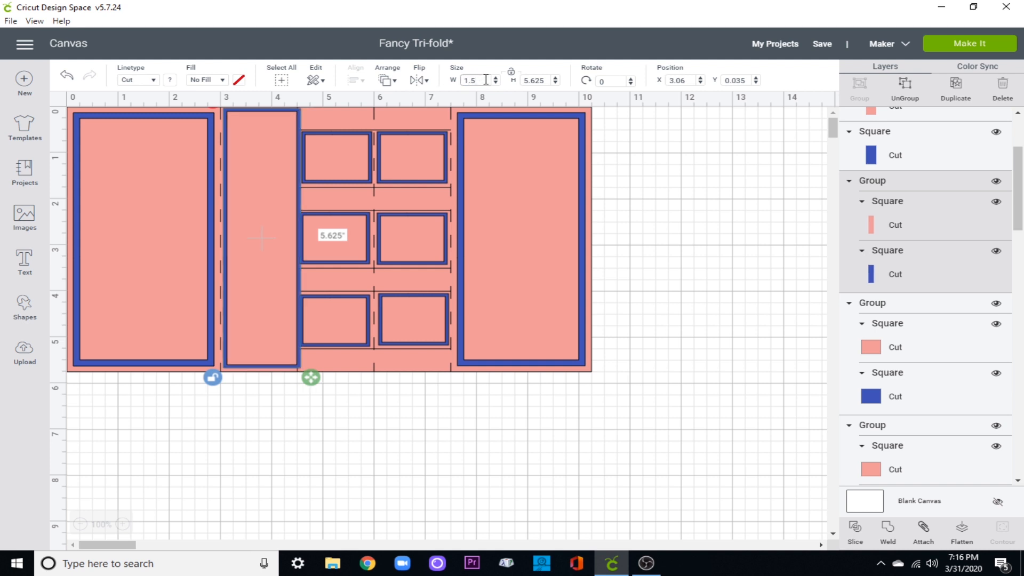
click(67, 75)
Resize the narrow panel group in the base's second section to 1.25 by 5.5 inches with proportions unlocked.
click(269, 228)
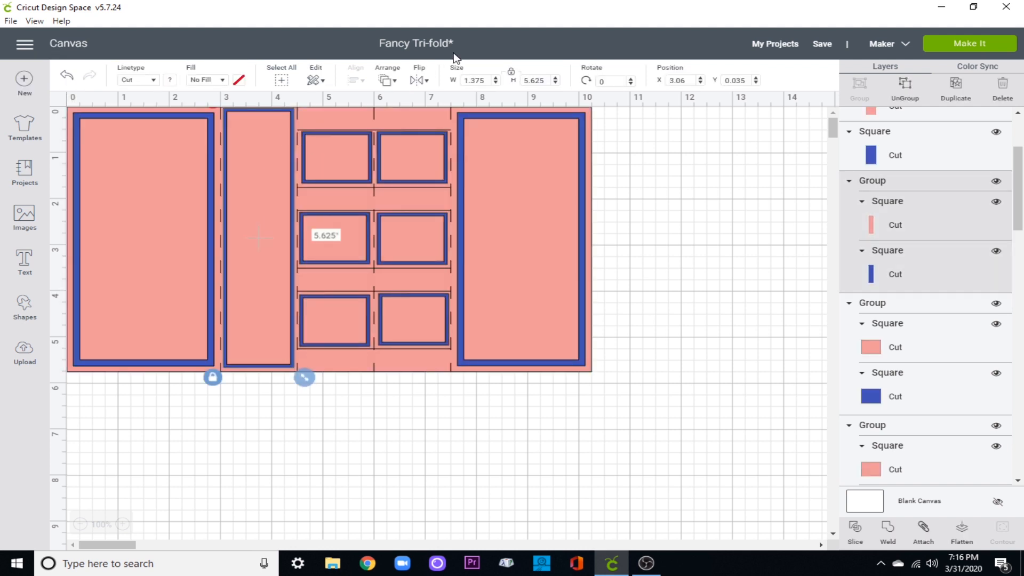
click(511, 72)
click(475, 80)
text(1.25)
key(Return)
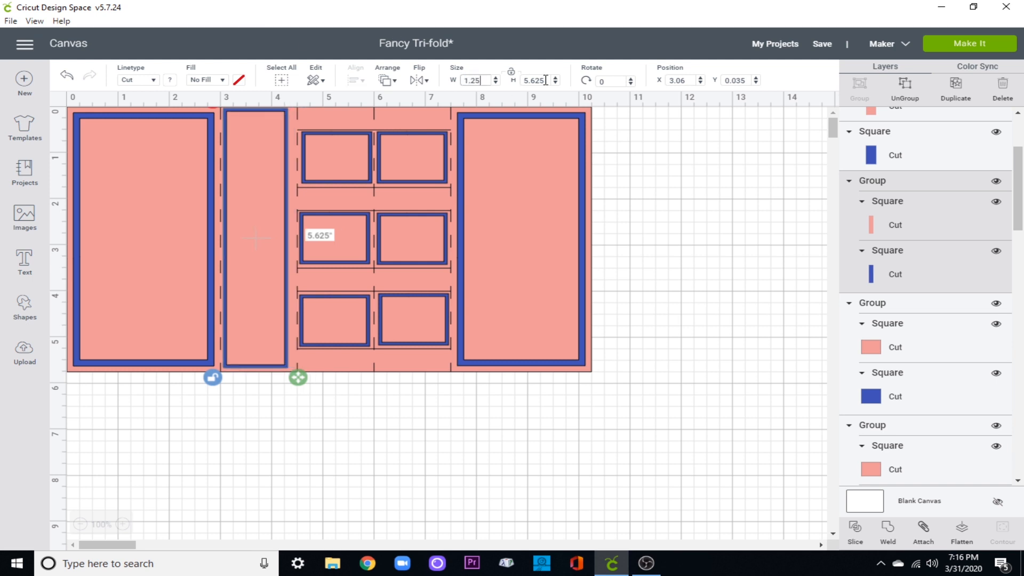
drag(545, 80, 504, 80)
text(5.5)
key(Return)
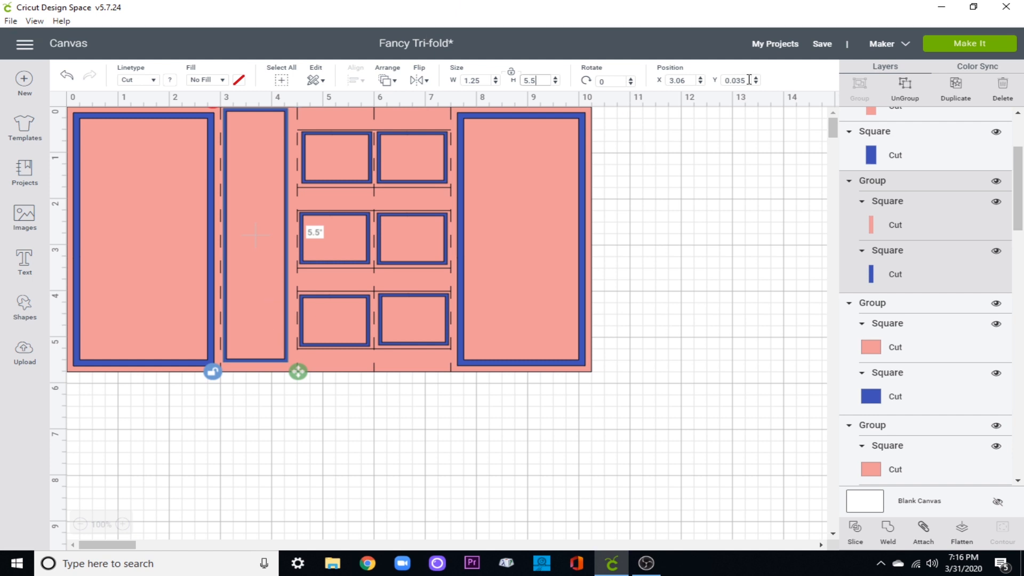
Position the narrow panel group at X 3.125, Y 0.125.
drag(751, 80, 723, 80)
text(.125)
key(Return)
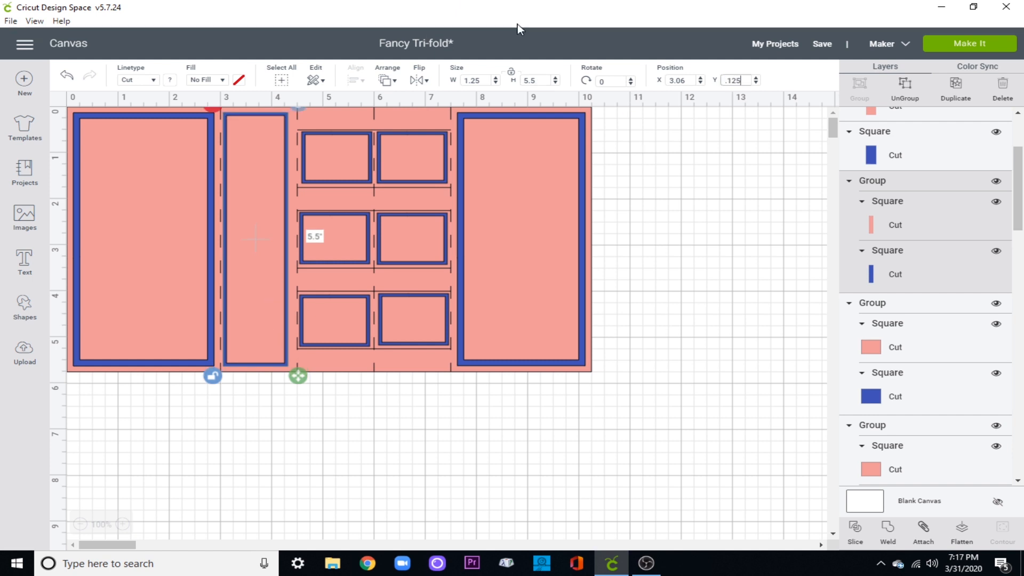
key(shift+Tab)
text(3.125)
key(Return)
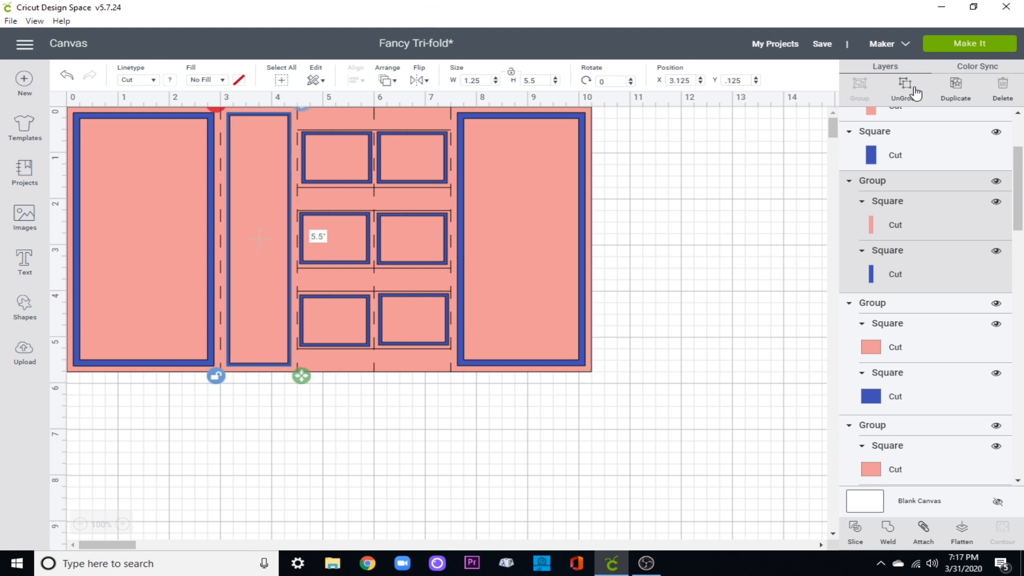
Ungroup the narrow panel and size its pink layer 1 inch wide and, with proportions unlocked, 5.25 inches high.
click(653, 205)
click(244, 171)
key(ctrl+shift+g)
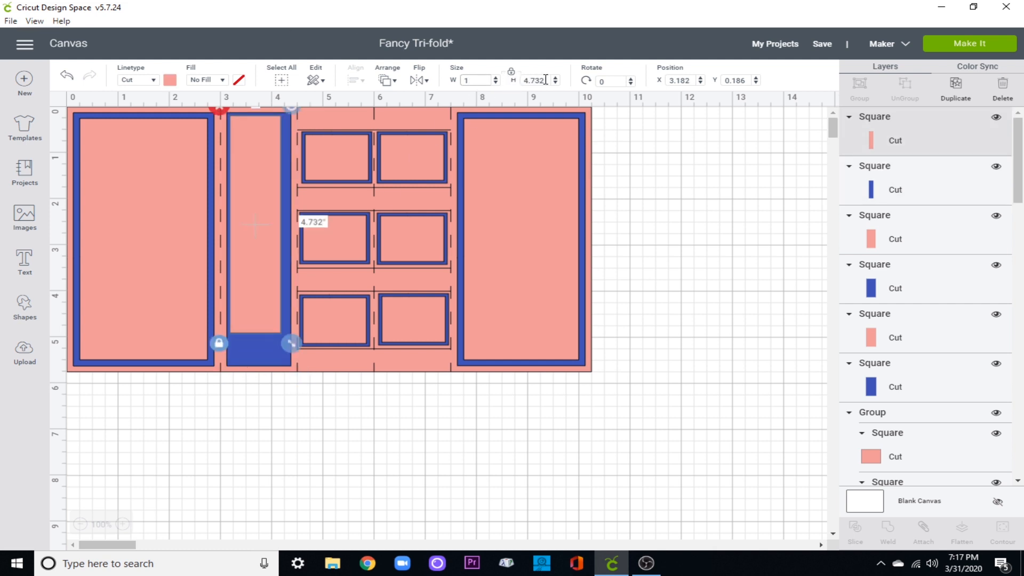
click(511, 72)
double_click(544, 80)
text(5.25)
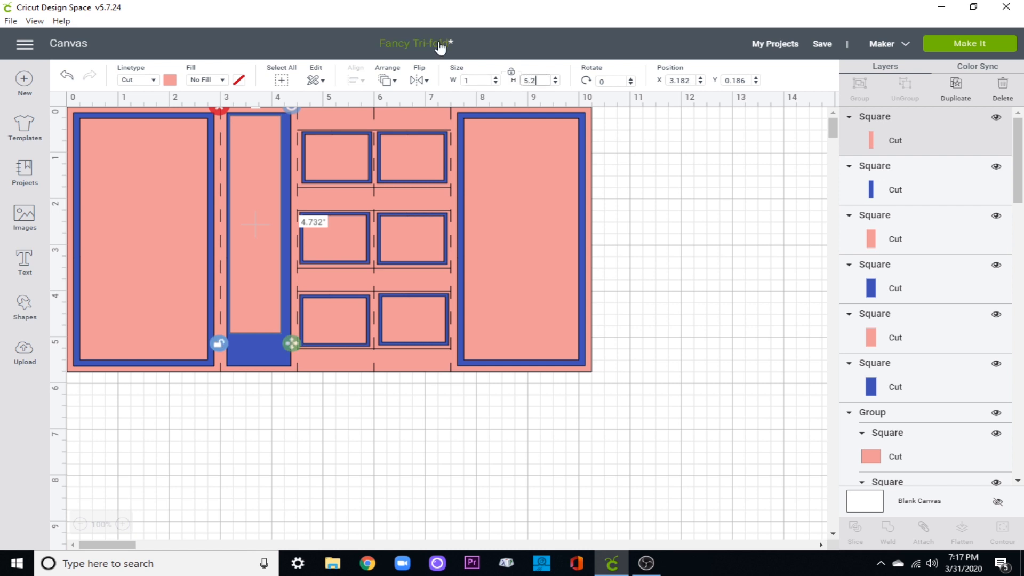
key(Return)
Center the narrow panel's pink layer on its blue layer and clear the selection.
shift+click(284, 317)
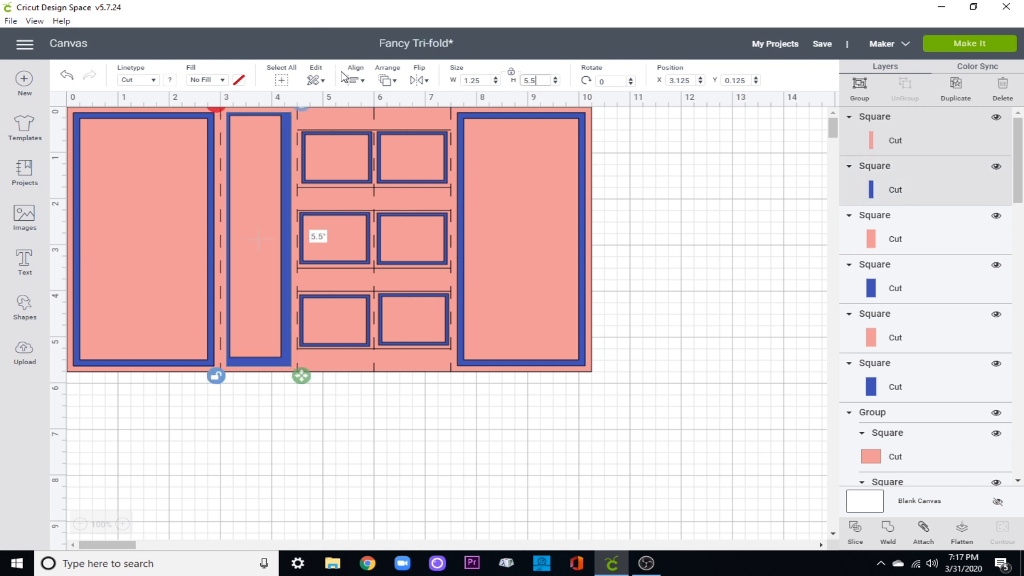
click(356, 80)
click(395, 228)
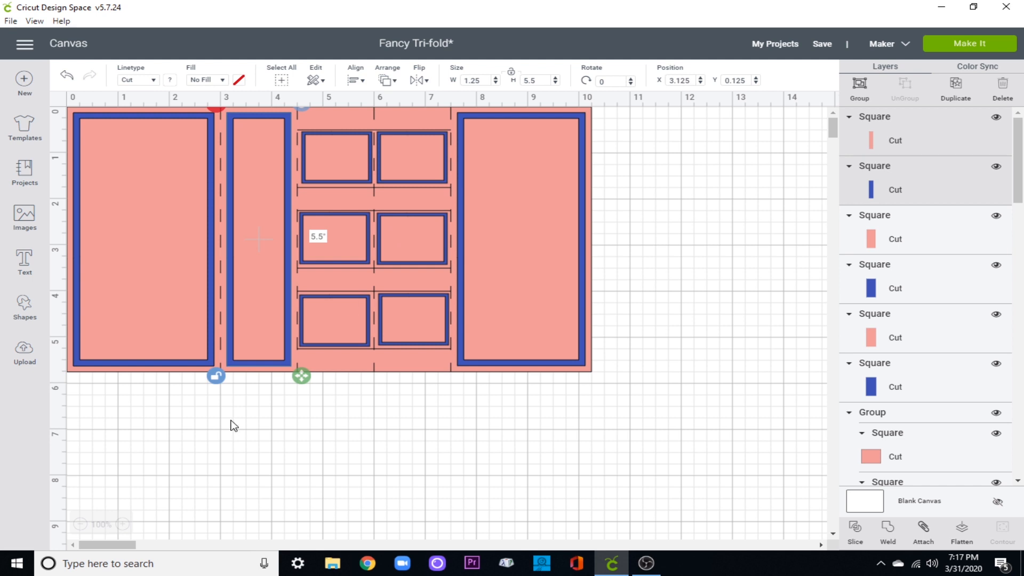
click(417, 458)
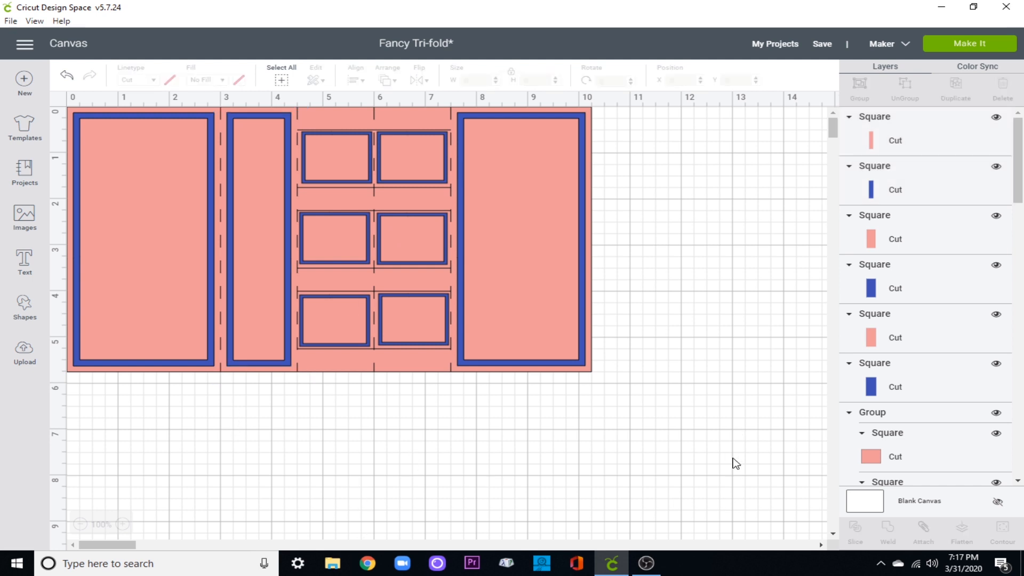
Resize the top-row small panel group right of the middle score line to 1.25 by 1 inch with proportions unlocked.
click(426, 158)
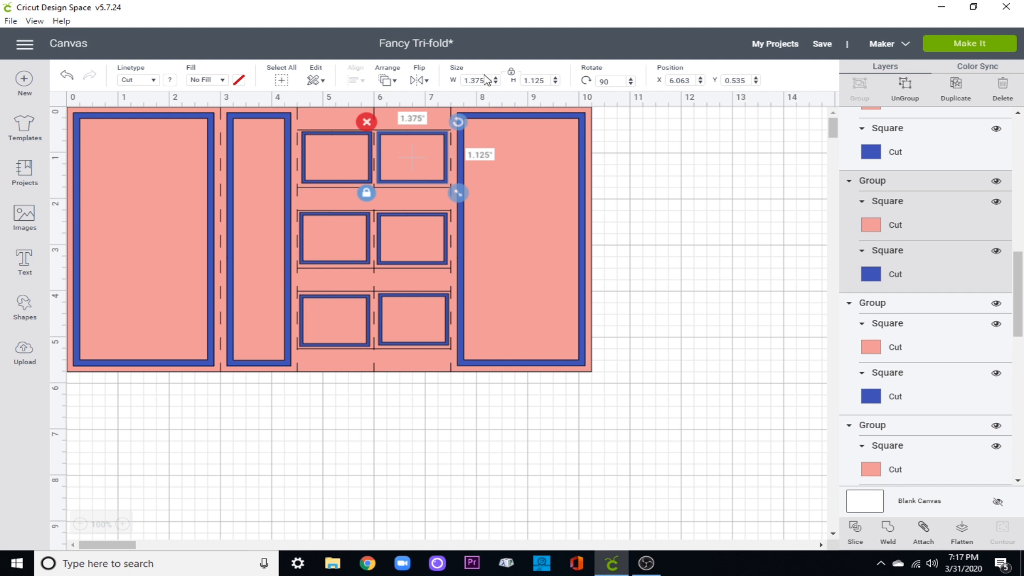
click(511, 72)
double_click(474, 80)
text(1.25)
key(Return)
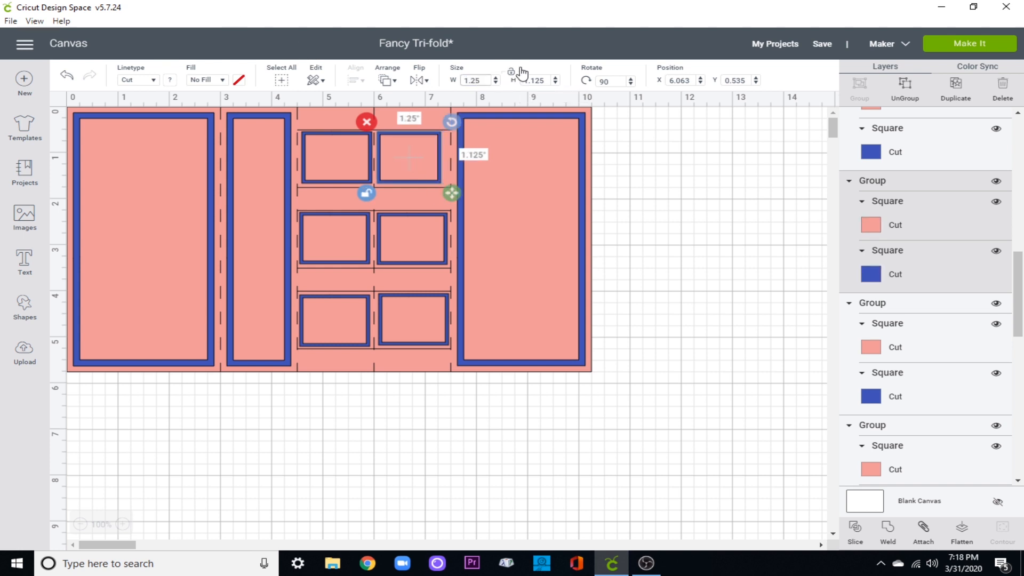
double_click(533, 80)
text(1)
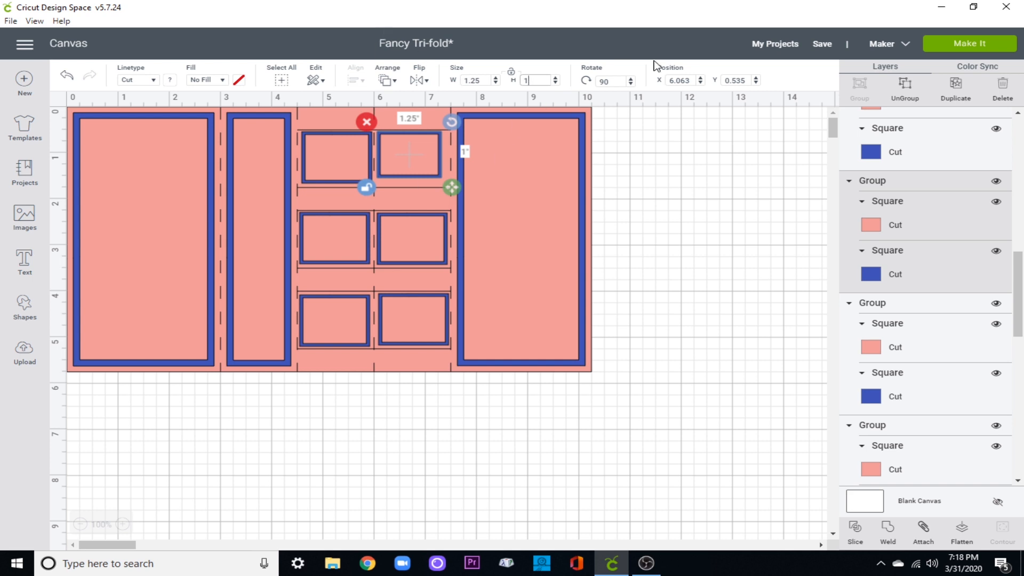
Position the top-row small panel group beside the middle score line at X 6.125, Y 0.625.
double_click(686, 80)
text(3)
text(.125)
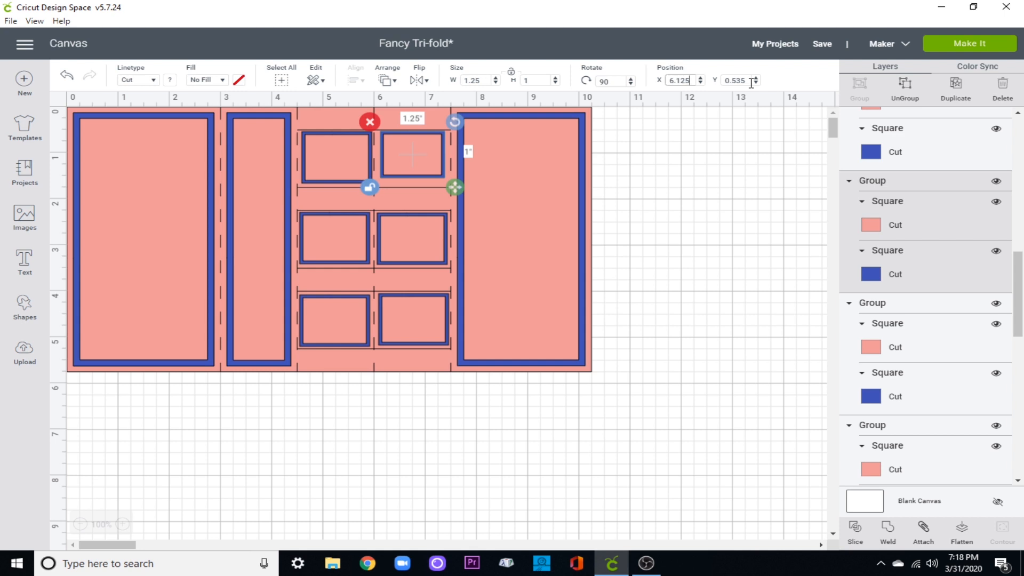
key(Tab)
text(.625)
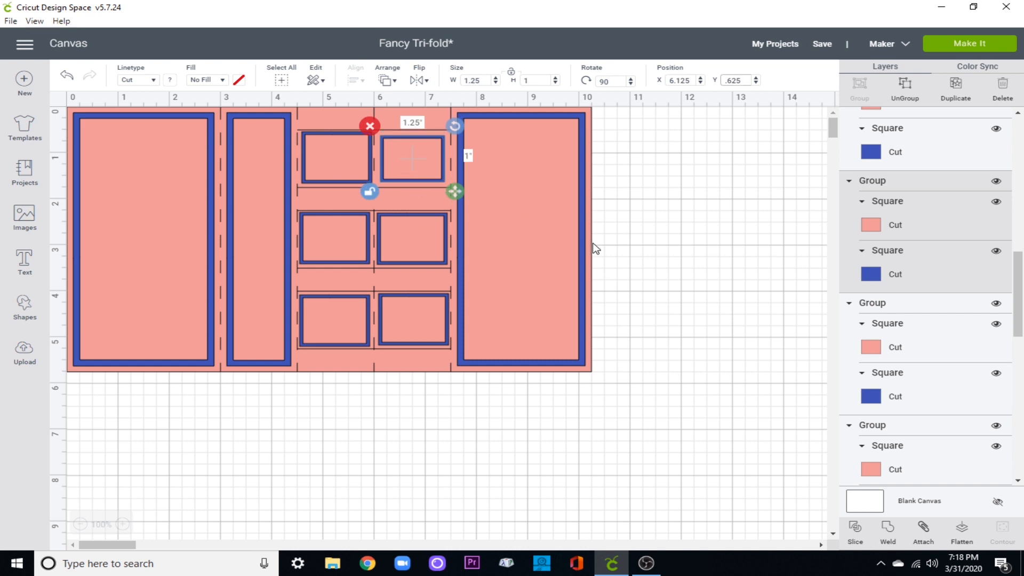
Ungroup that small panel and size its pink layer 1 inch wide and, with proportions unlocked, 0.75 inch high.
click(905, 84)
click(409, 162)
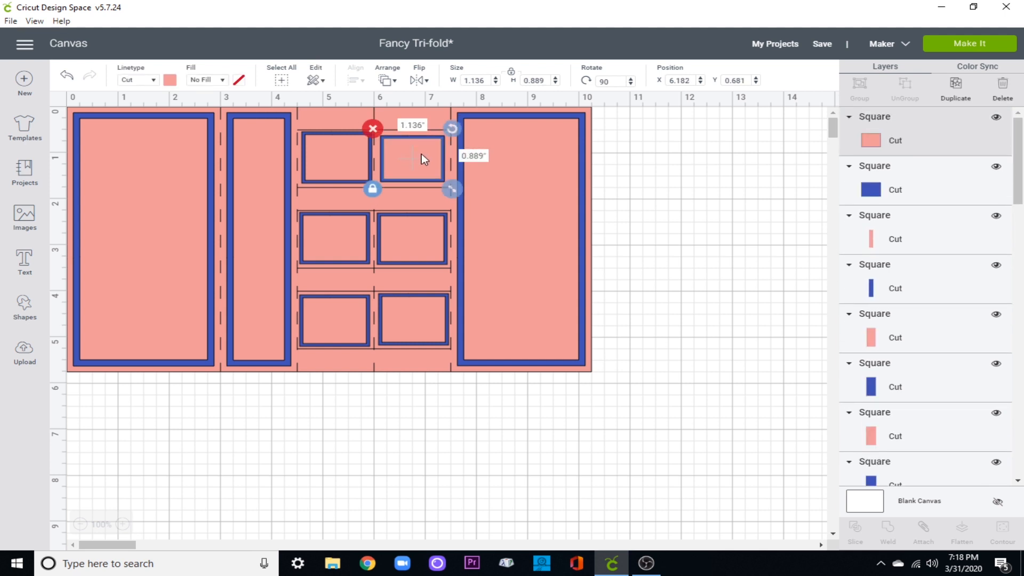
click(428, 137)
click(419, 159)
click(487, 80)
text(1)
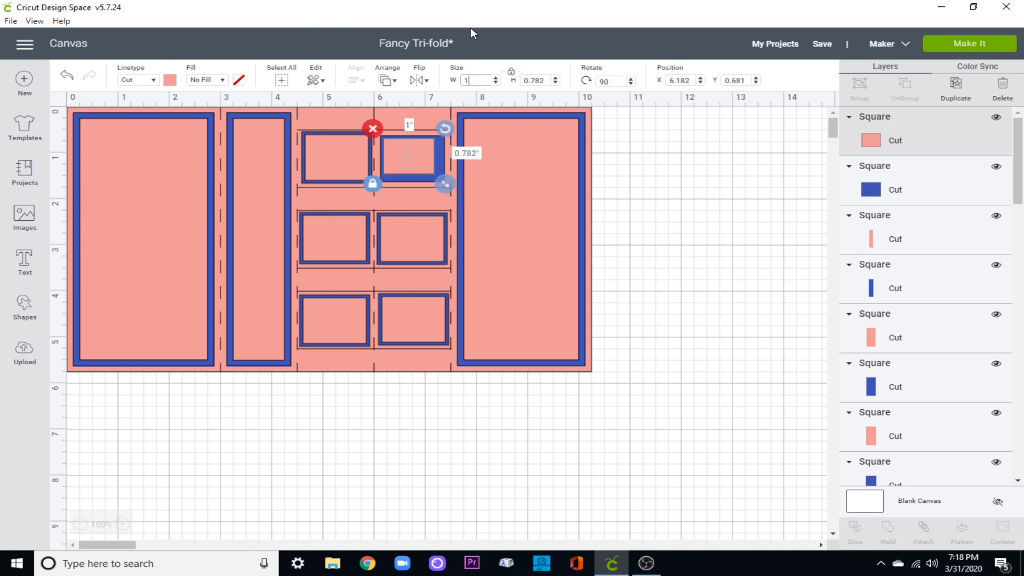
click(511, 71)
click(535, 81)
text(.75)
key(Return)
Center the small panel's pink layer on its blue layer and clear the selection.
shift+click(402, 172)
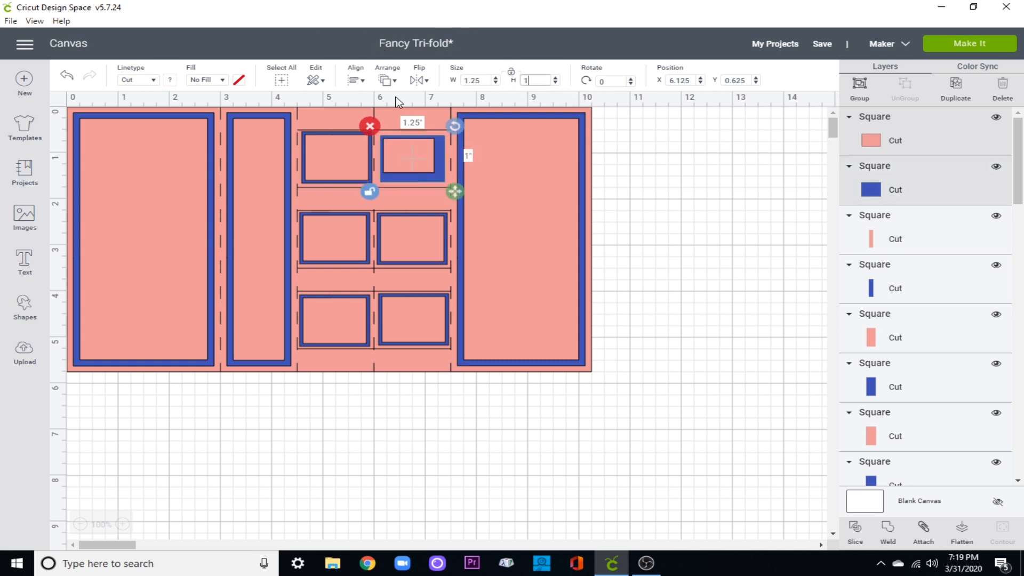
click(351, 81)
click(398, 224)
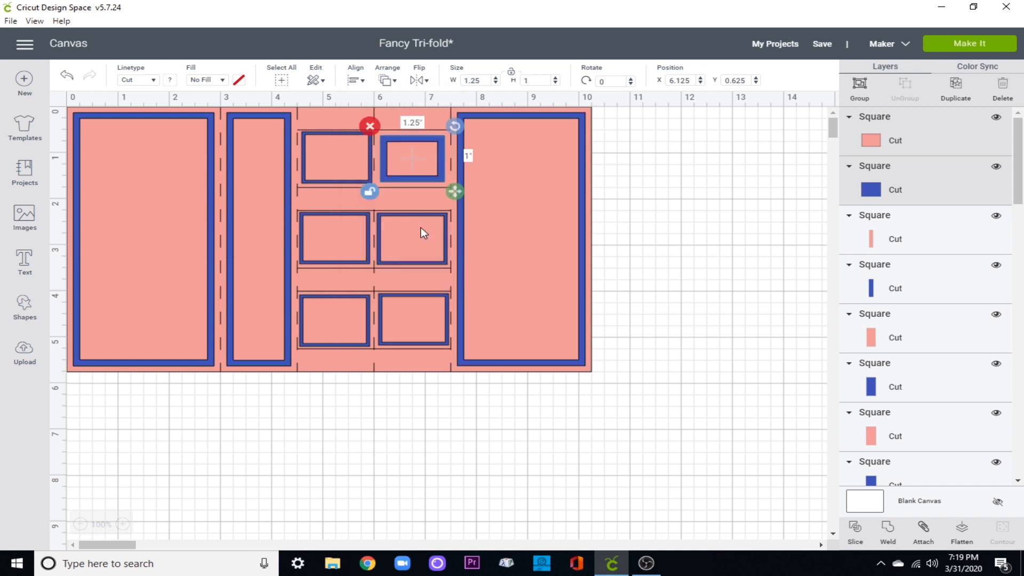
click(738, 186)
Resize the small panel's pink layer to 1.125 by 0.875 inches and center it on the blue layer again.
click(429, 179)
click(420, 163)
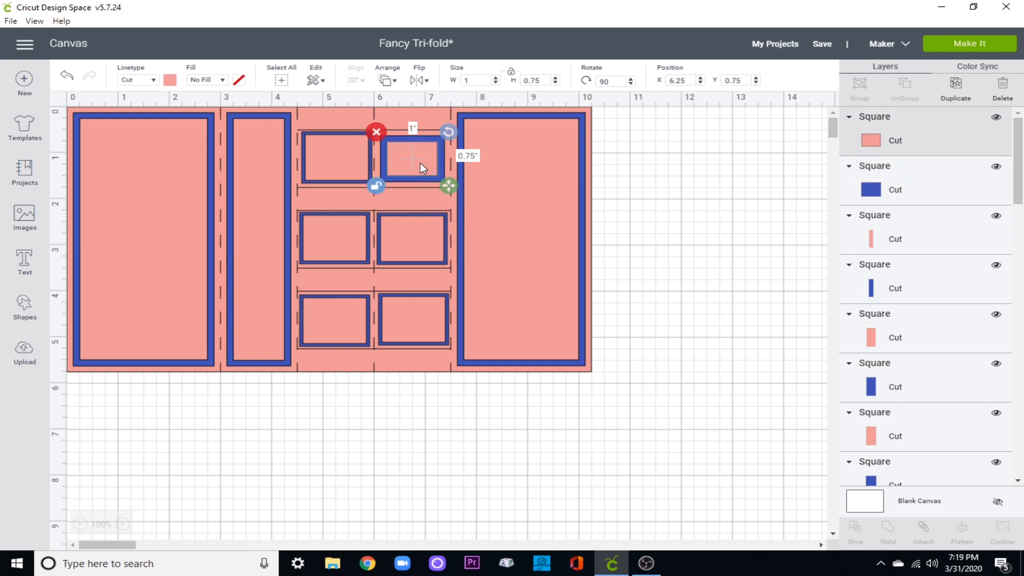
click(488, 78)
text(1.125)
key(Tab)
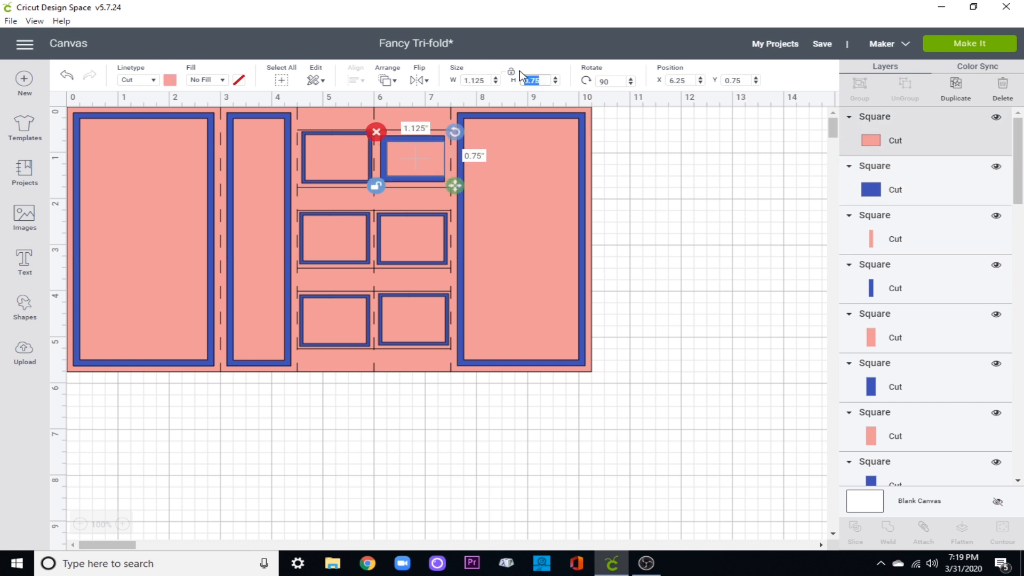
key(BackSpace)
text(.875)
key(Return)
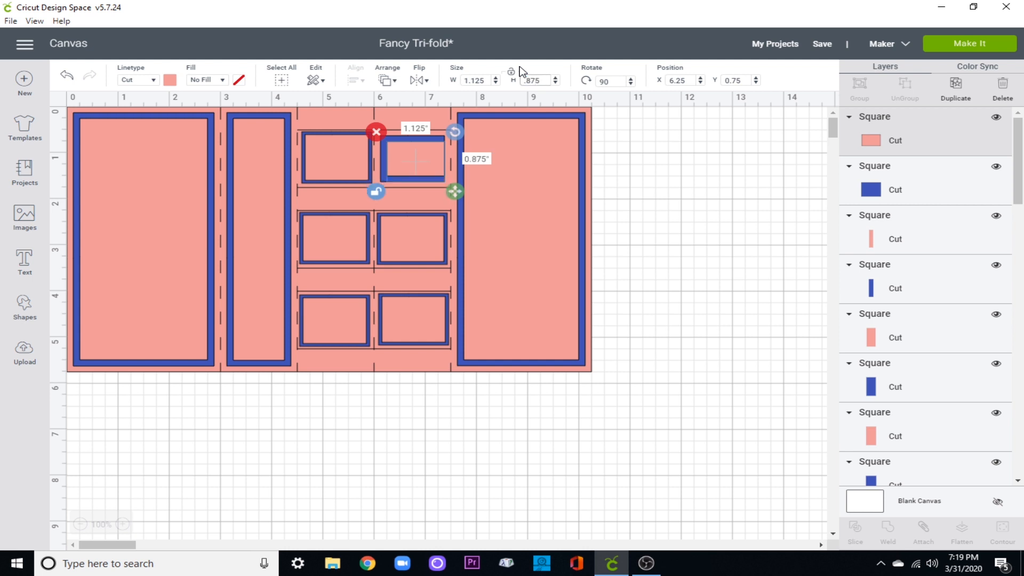
shift+click(394, 139)
click(355, 80)
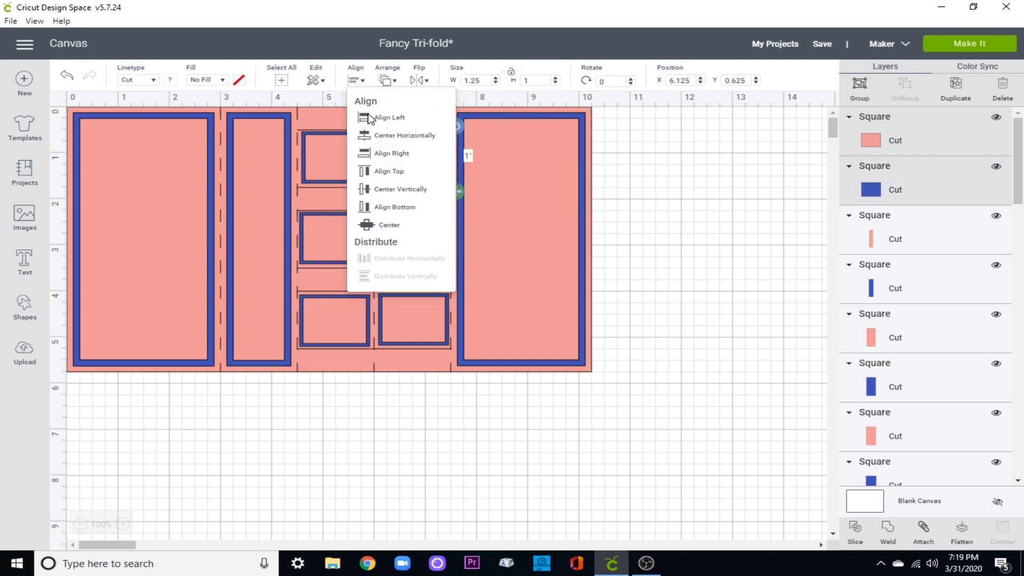
click(395, 222)
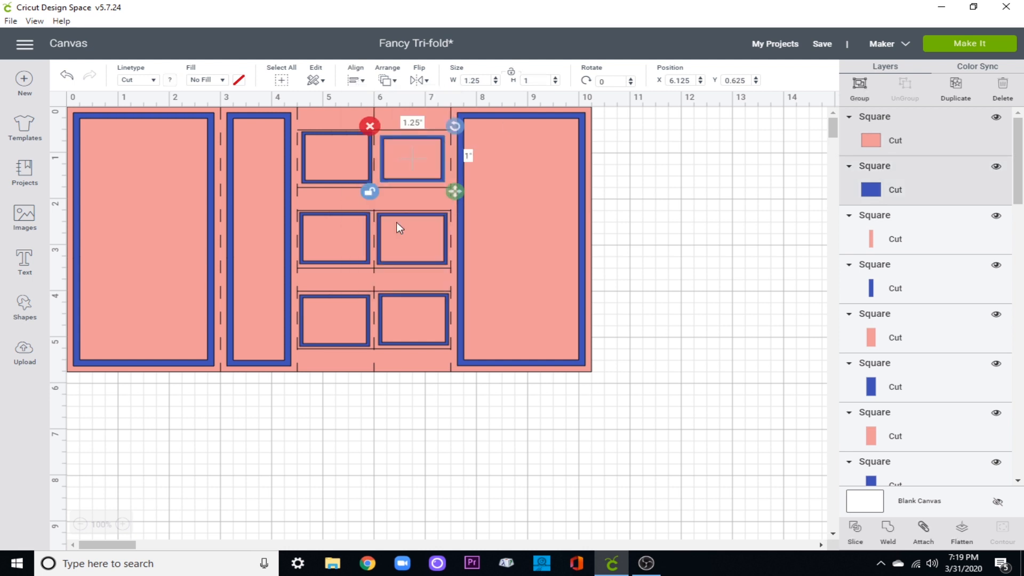
Delete the ungrouped small panel and replace it with a duplicate of its top-row neighbour placed at X 6.076, Y 0.535.
click(370, 127)
click(351, 177)
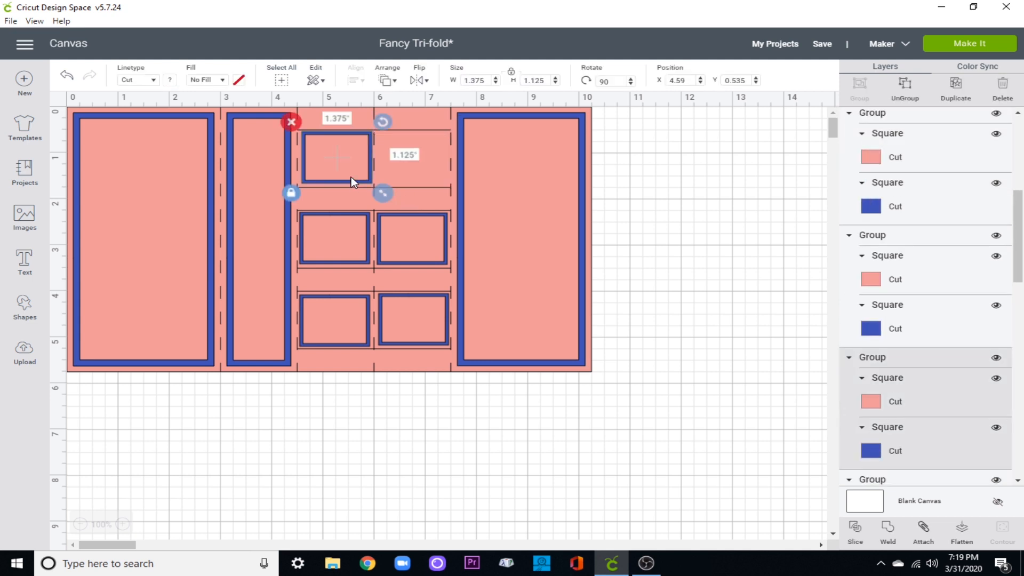
click(956, 86)
drag(385, 184, 438, 159)
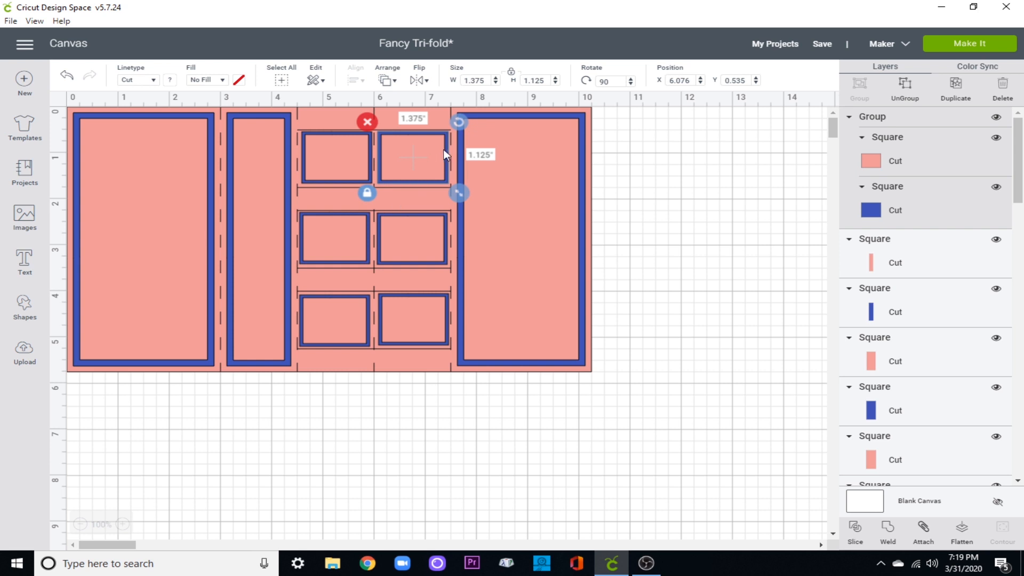
drag(652, 139, 133, 371)
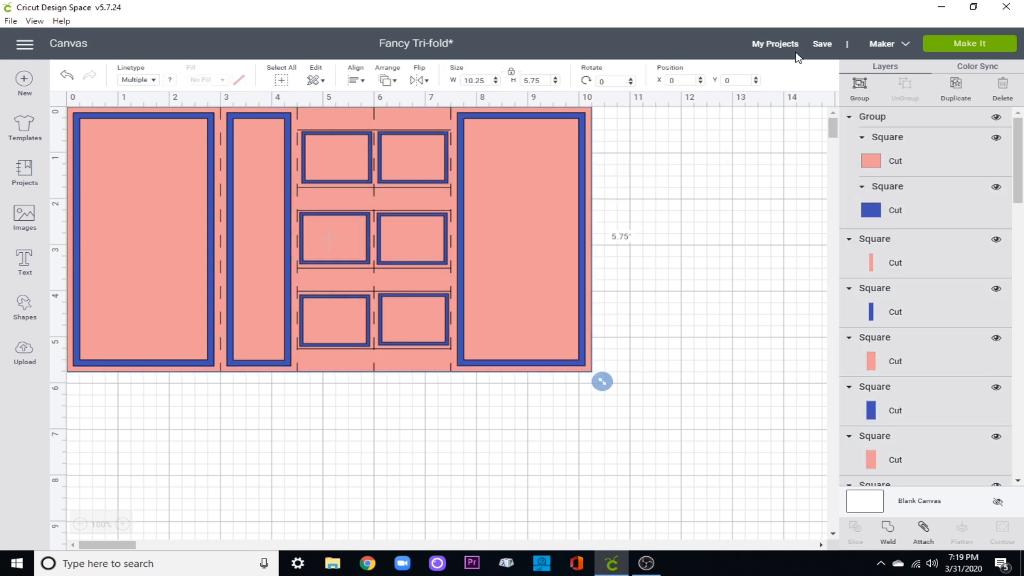
click(859, 85)
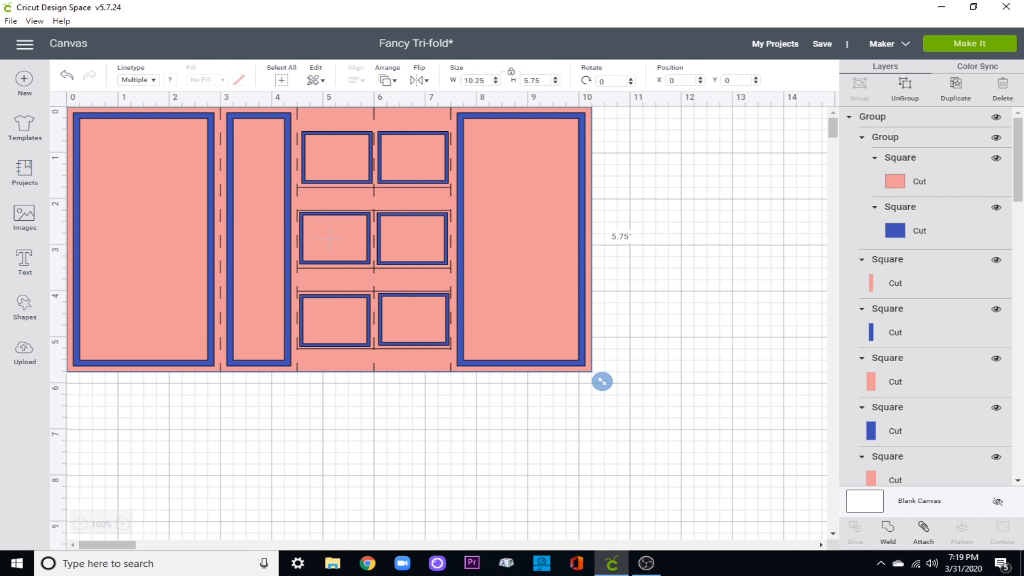
click(66, 75)
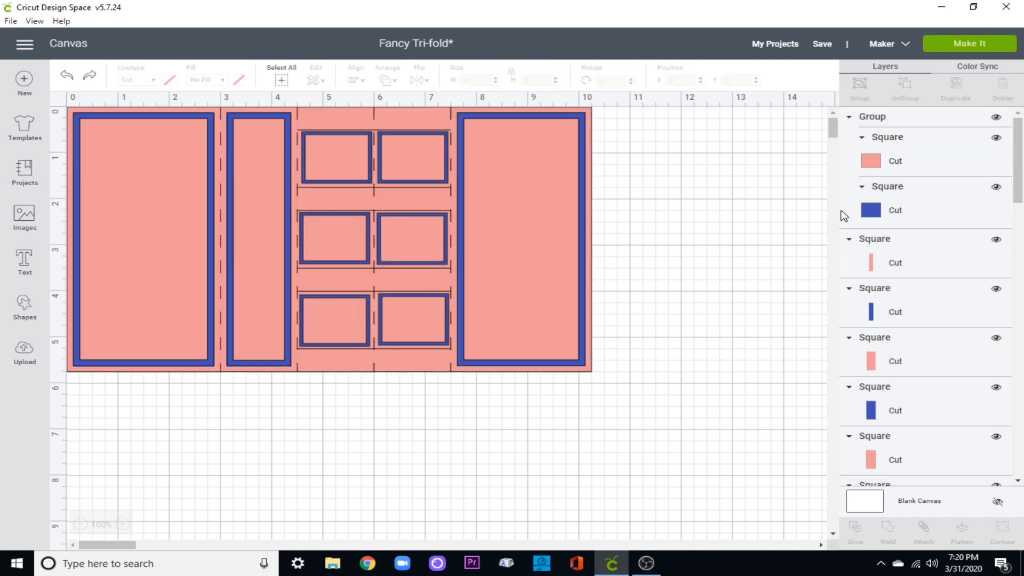
Attach the four vertical score lines to the large pink base square.
scroll(898, 216, down, 5)
click(891, 446)
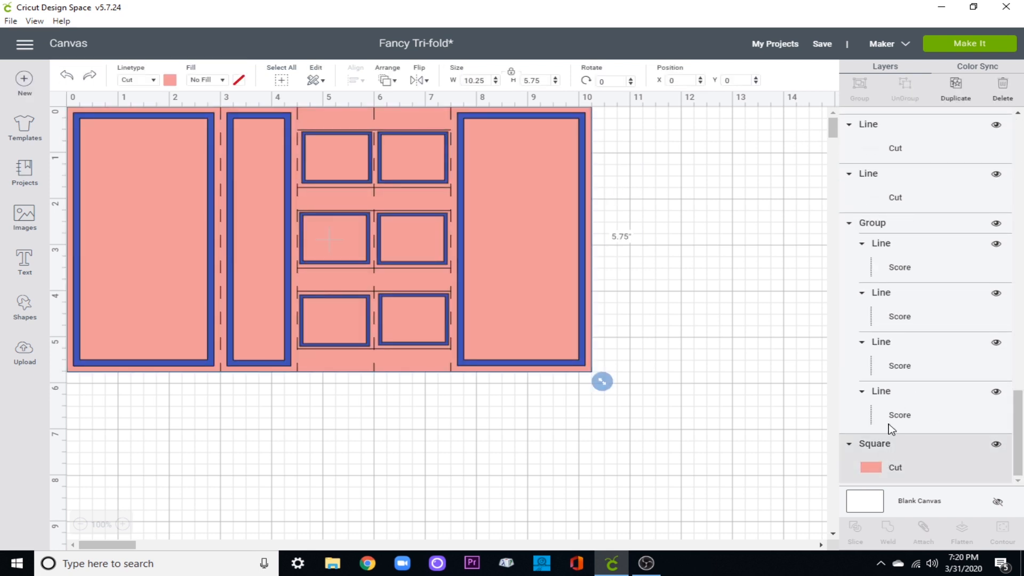
shift+click(891, 419)
shift+click(887, 363)
shift+click(886, 319)
shift+click(890, 280)
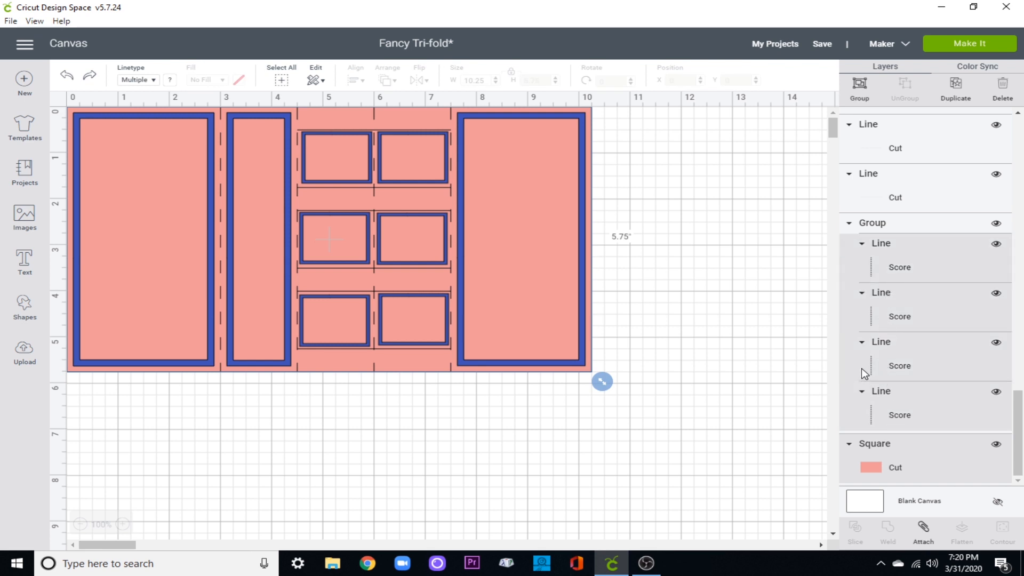
scroll(863, 368, up, 5)
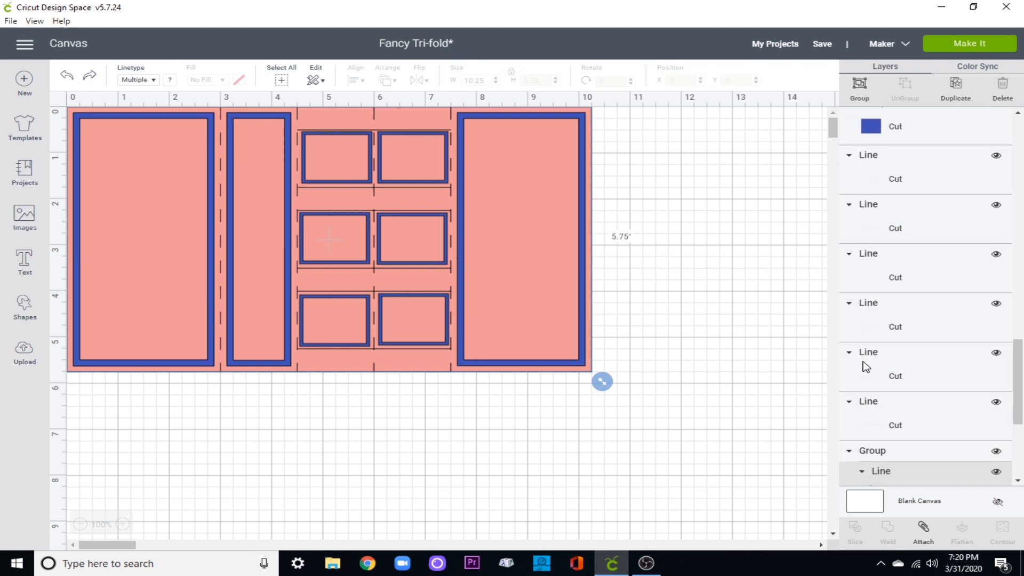
click(918, 530)
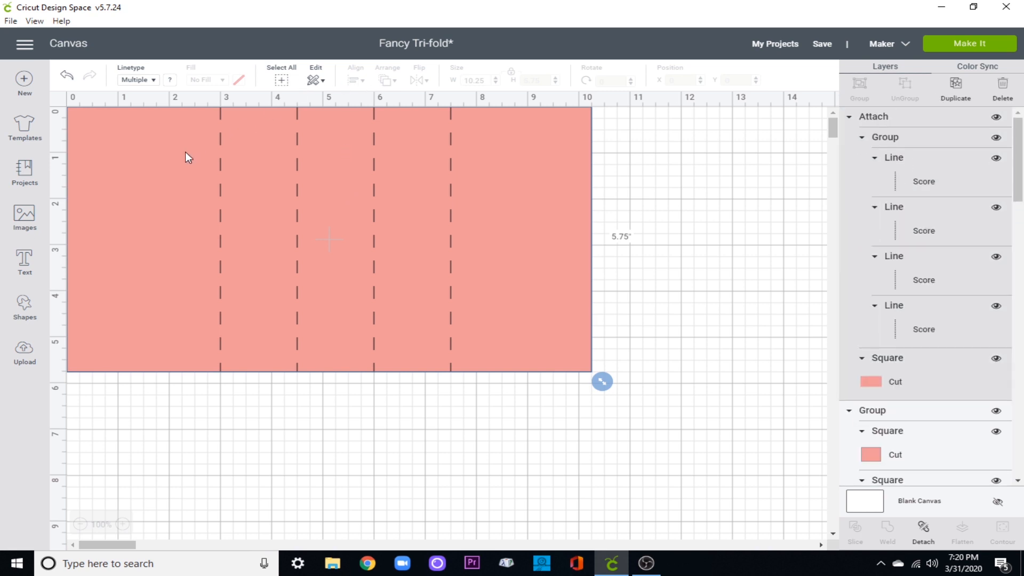
Send the attached base with its score lines to the back, behind all panels.
click(976, 375)
click(817, 353)
click(458, 165)
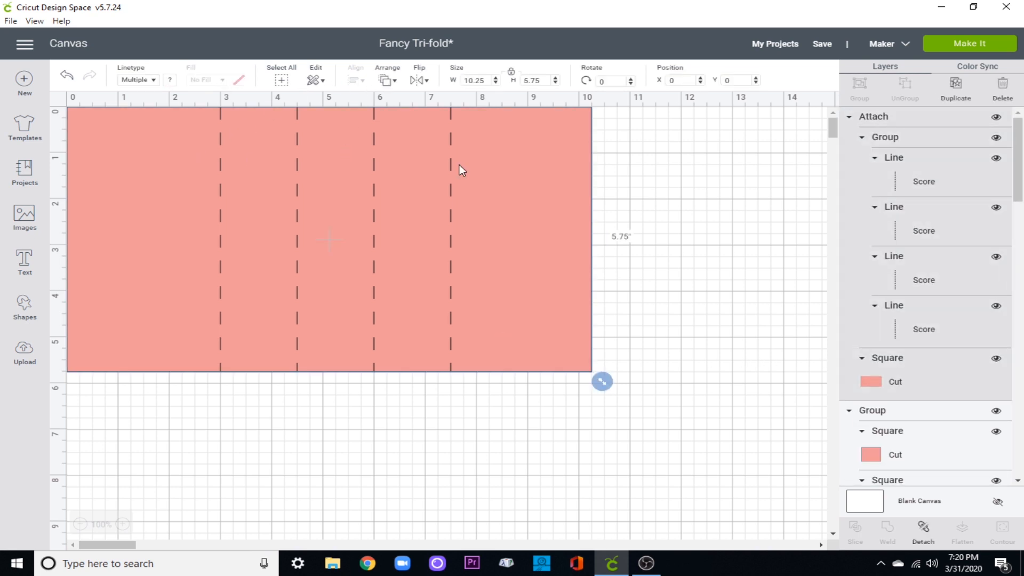
click(384, 80)
click(421, 104)
Attach the six horizontal cut lines to the scored base and send the combined base to the back.
scroll(903, 286, down, 10)
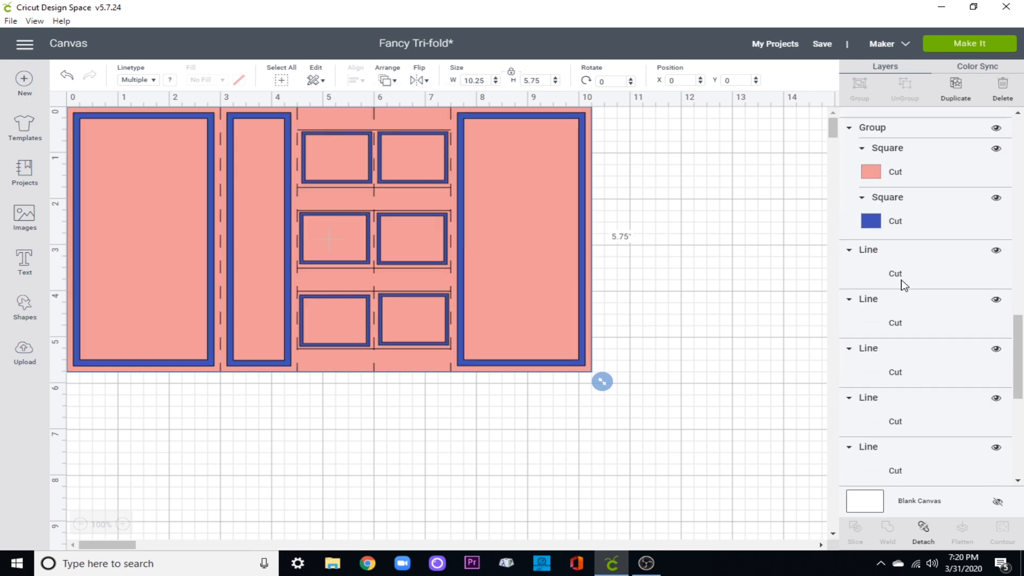
click(878, 354)
shift+click(878, 307)
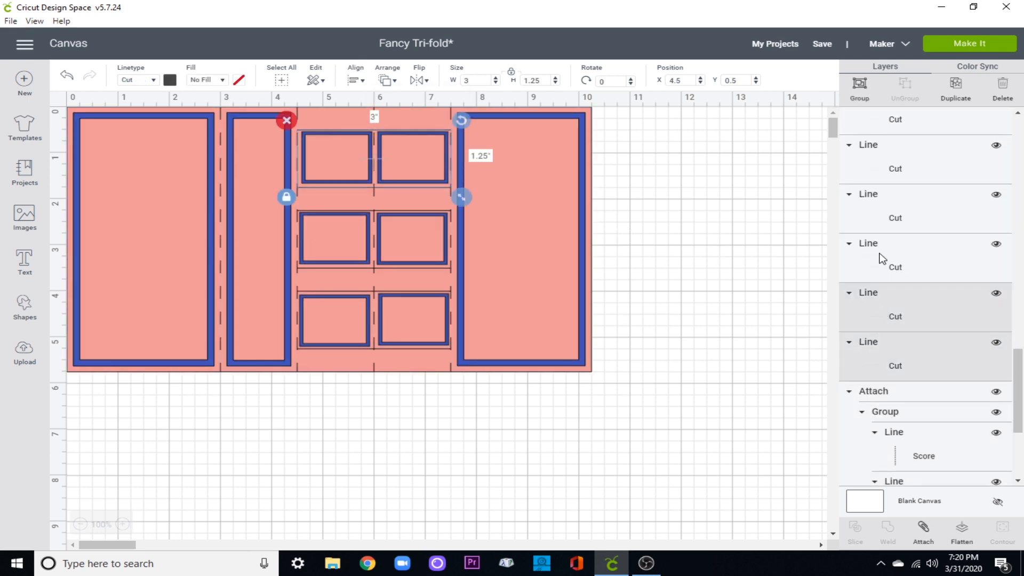
shift+click(879, 259)
shift+click(880, 208)
shift+click(881, 170)
scroll(899, 190, up, 1)
shift+click(899, 187)
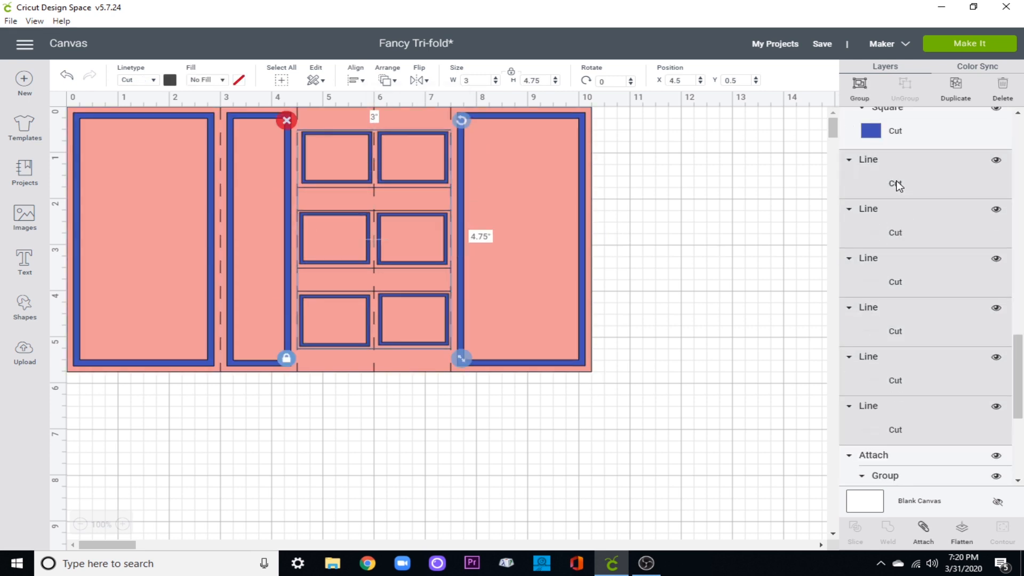
scroll(898, 387, down, 4)
shift+click(903, 266)
click(924, 529)
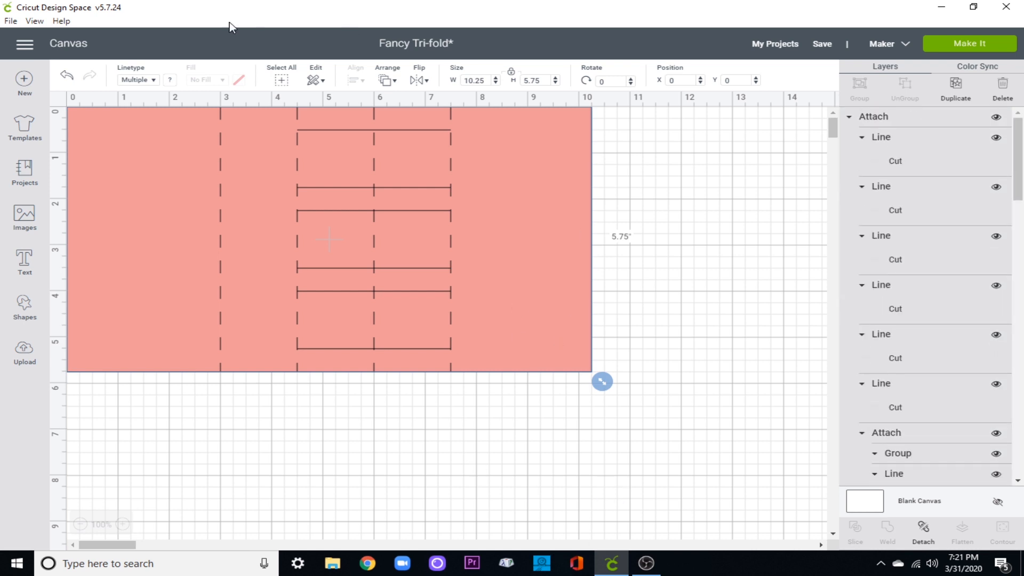
click(387, 80)
click(411, 104)
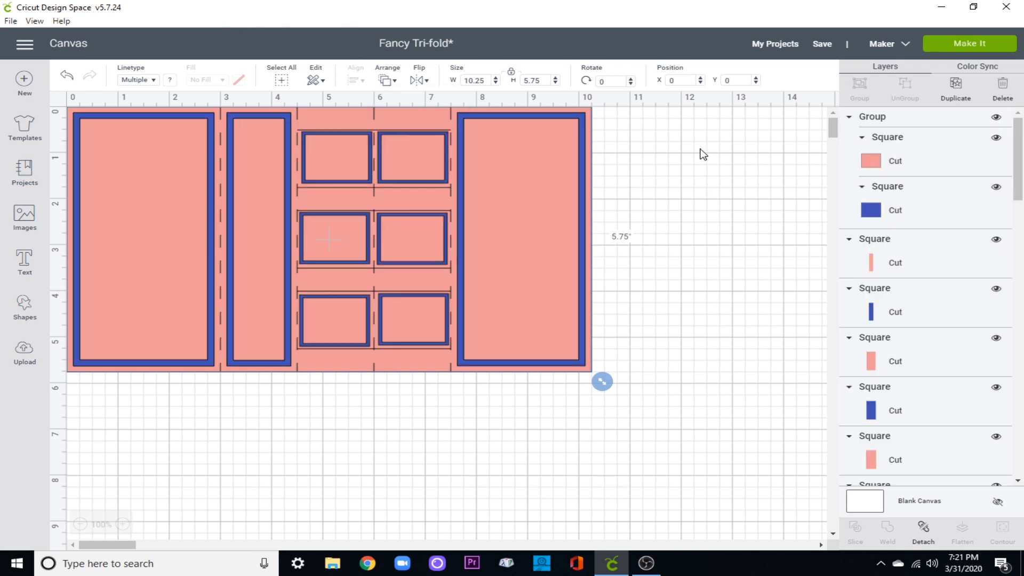
Select the whole layout and scale it proportionally to 6.5 inches high, after trying heights of 7 and 6.75 inches.
click(281, 82)
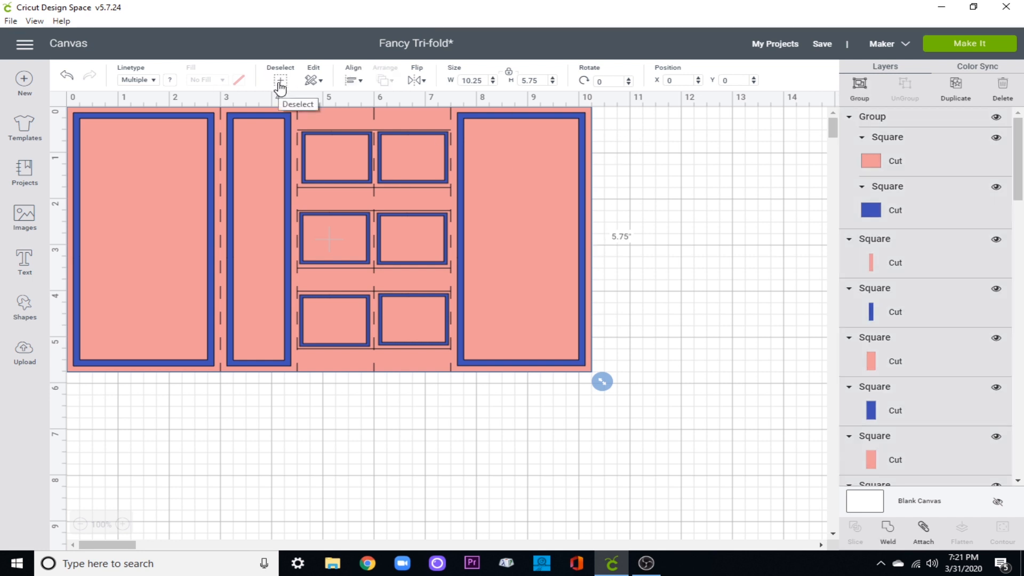
click(540, 81)
text(7)
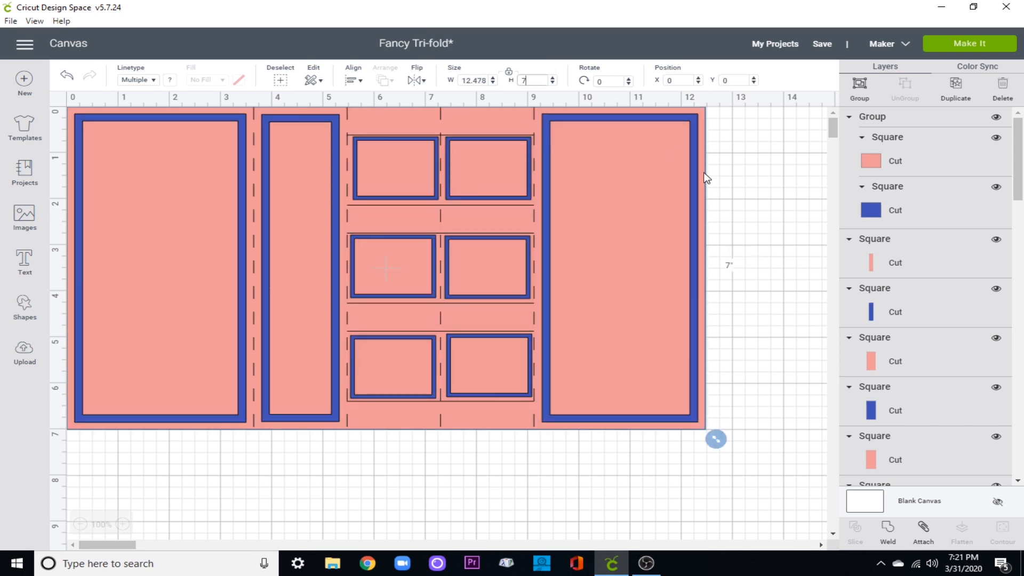
click(538, 78)
text(6.75)
key(Return)
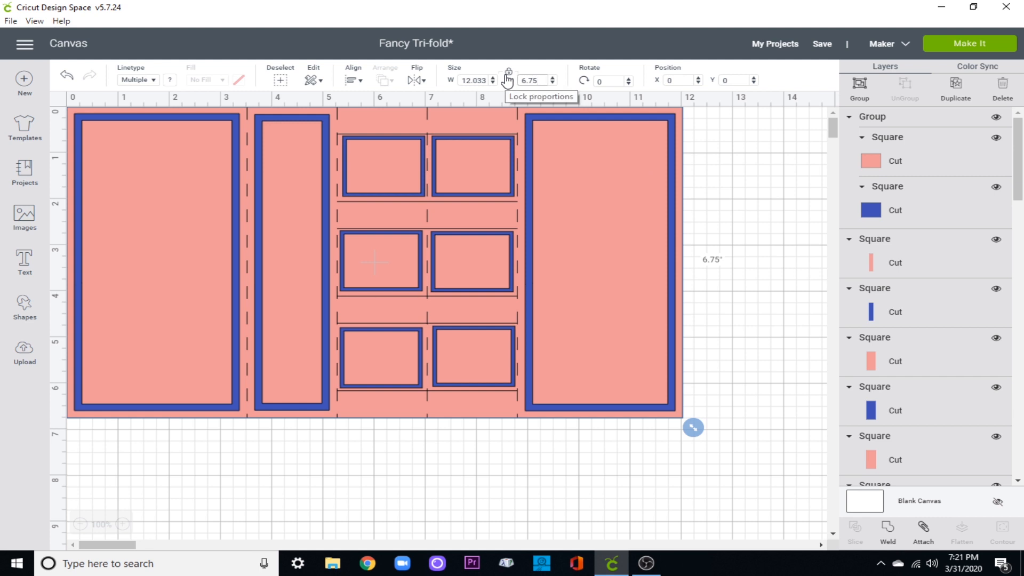
drag(545, 81, 386, 83)
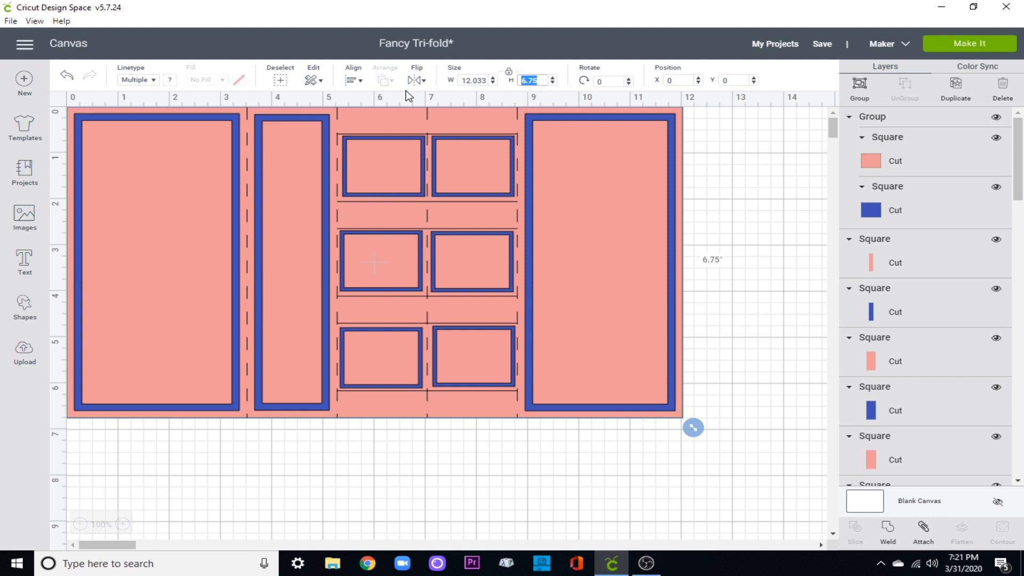
text(6.5)
key(Return)
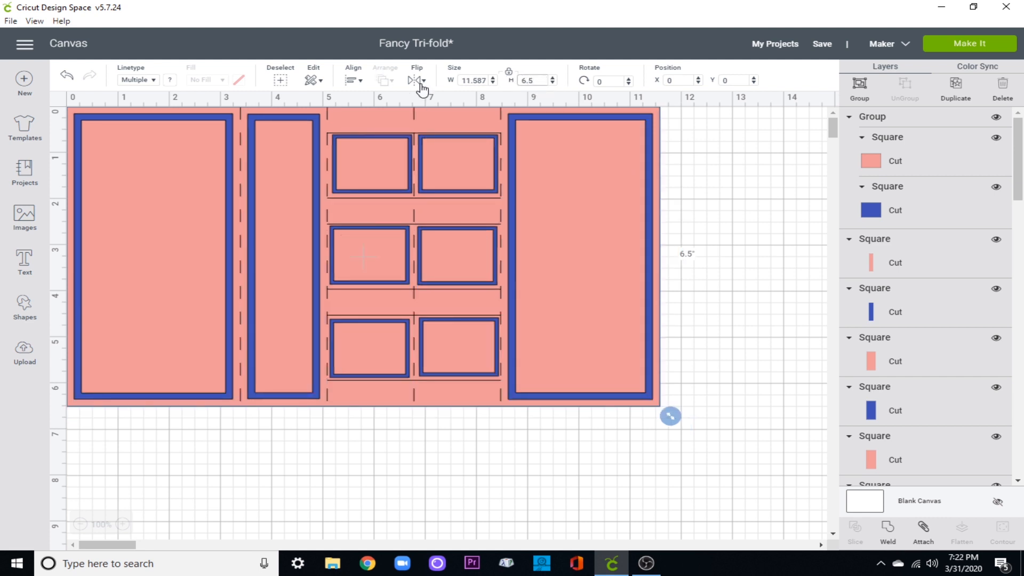
Unlock the layout's proportions and set its width to 11.5 inches.
click(510, 76)
click(486, 81)
key(BackSpace)
key(BackSpace)
key(Return)
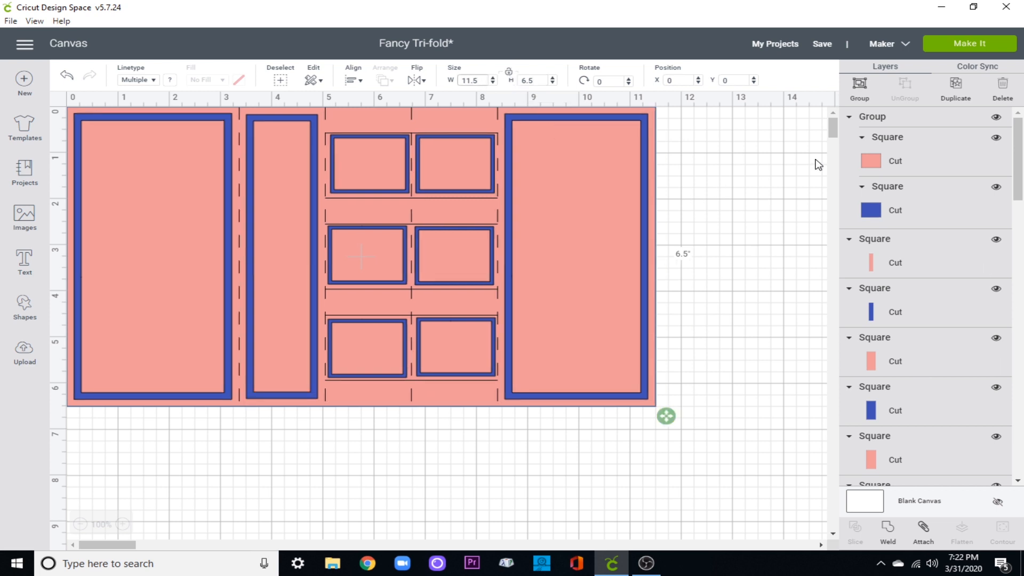
Duplicate the whole layout below the original at X 0, Y 7, and resize the copy to 10.25 by 5.75 inches.
click(956, 86)
drag(533, 313, 485, 441)
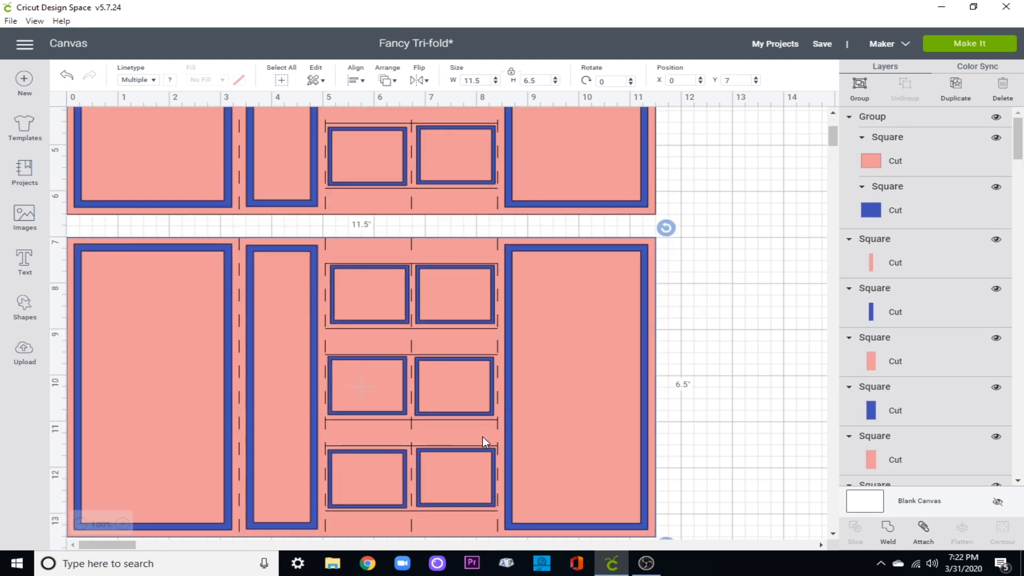
double_click(484, 80)
text(10.25)
key(Return)
key(Tab)
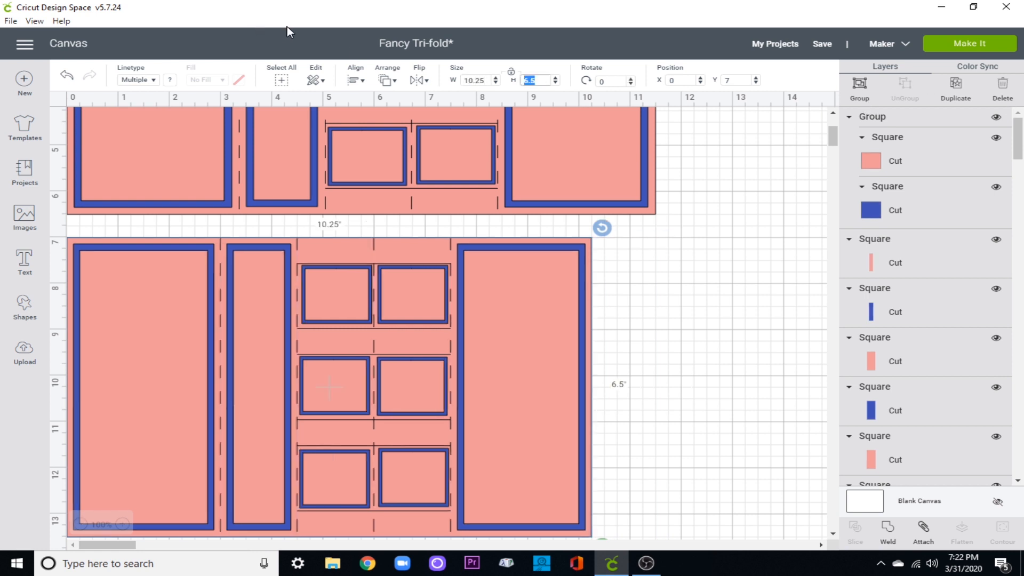
text(5.75)
key(Return)
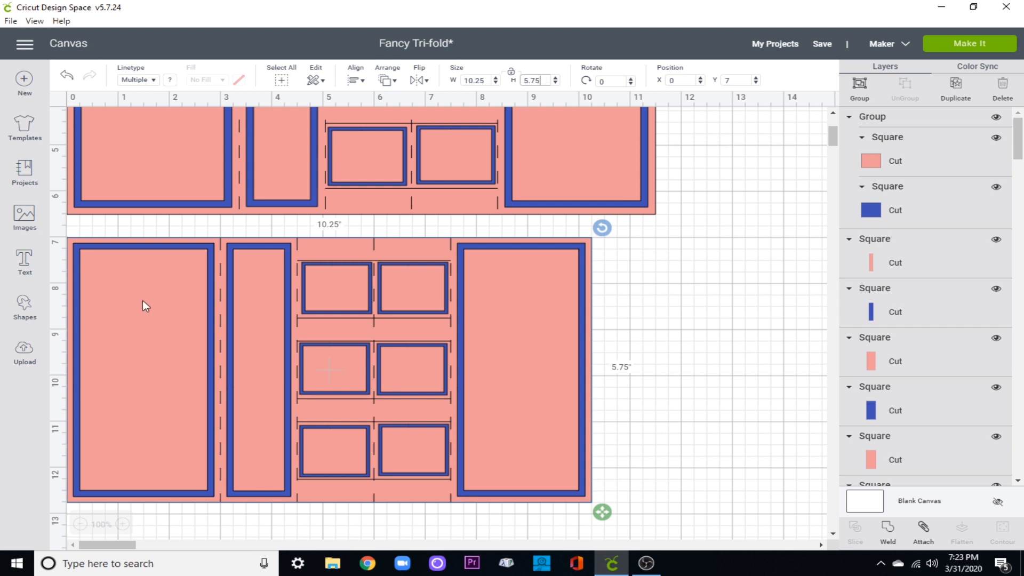
click(694, 270)
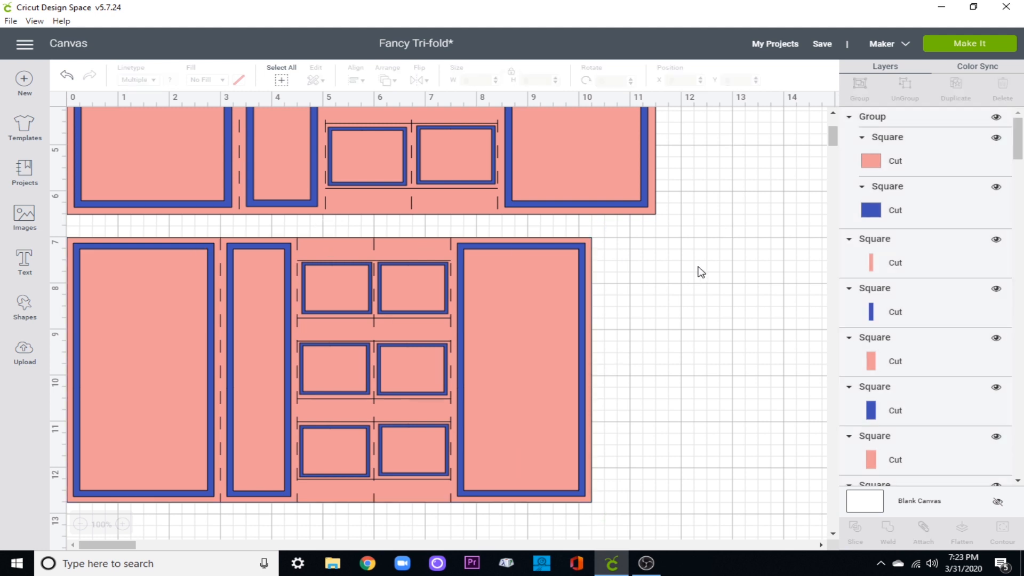
click(563, 264)
click(738, 254)
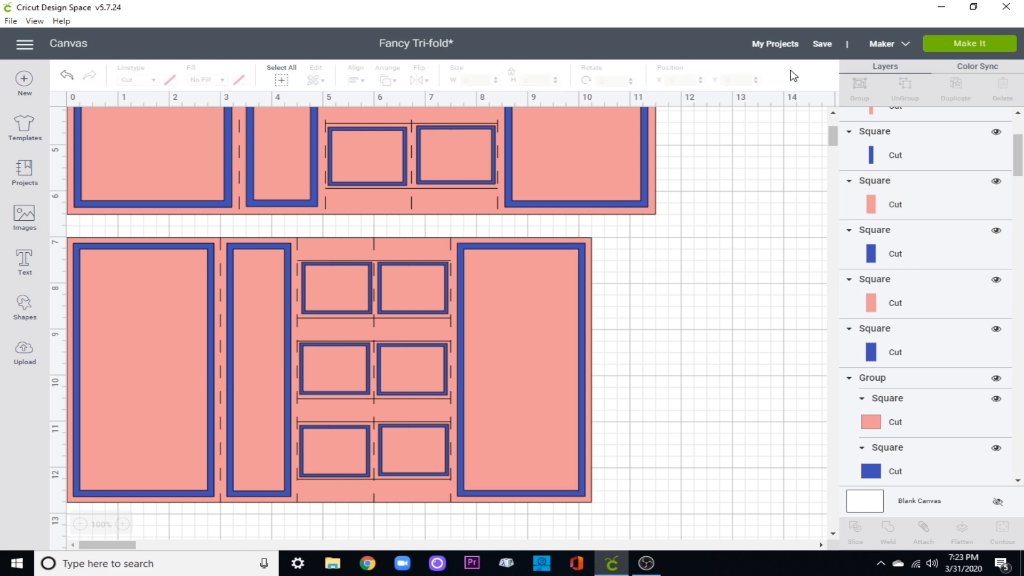
Save the project under the new name "Fancy Tri-fold - 2".
mouse_move(822, 45)
click(836, 75)
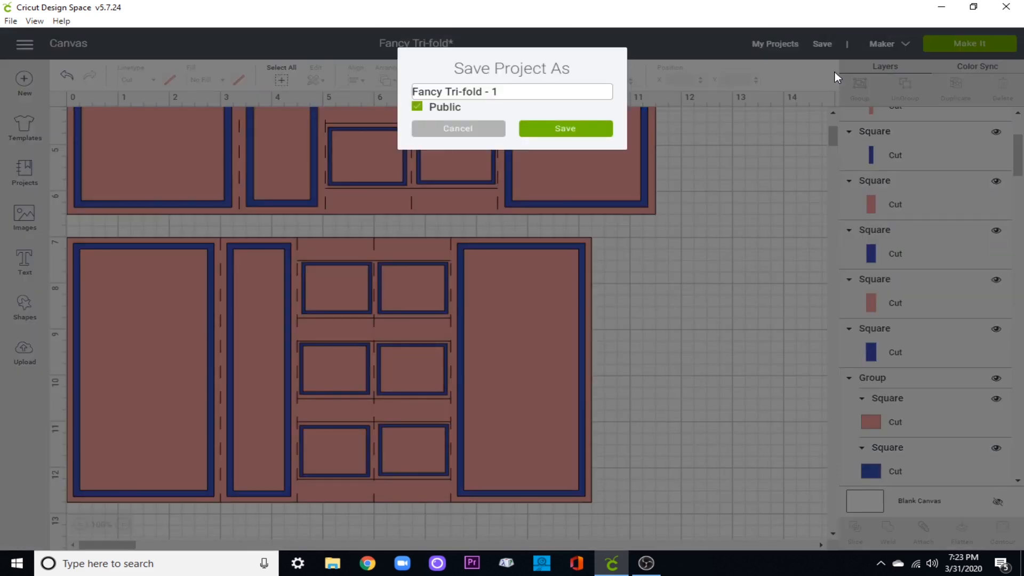
text(2)
key(Return)
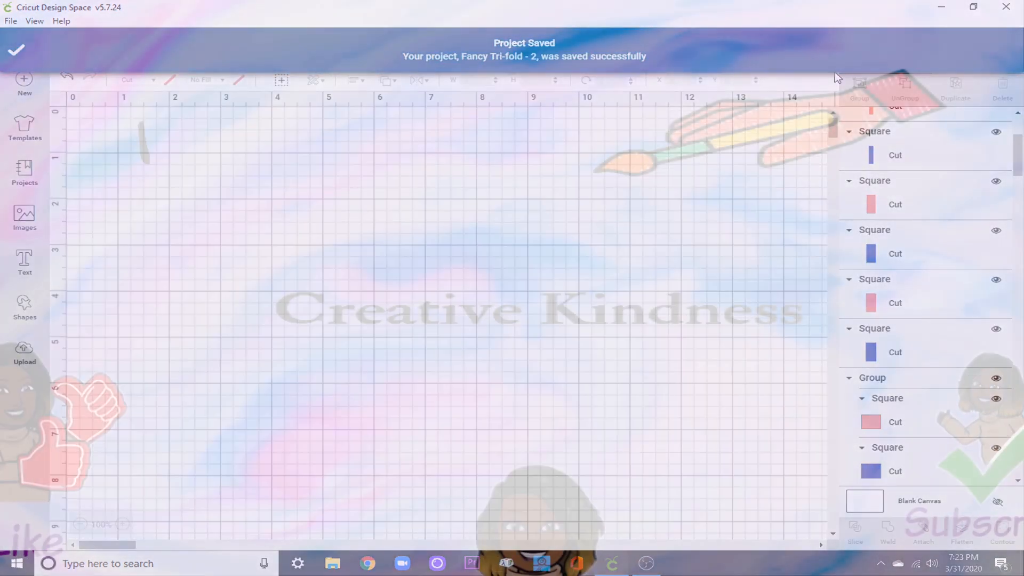